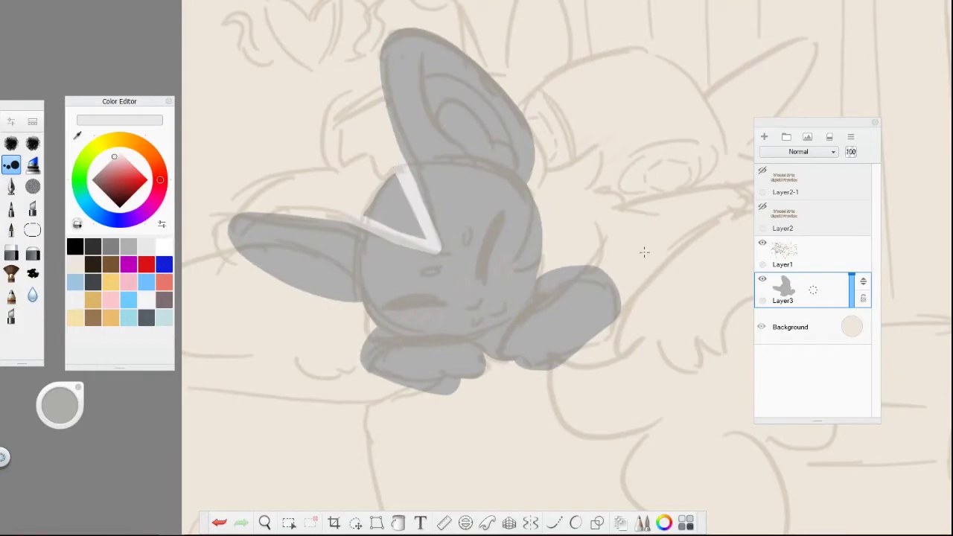
Paint the off-white forelock on the grey character's forehead and change the background colour to mid grey.
{"action": "mouse_move", "coordinate": [408, 222]}
{"action": "left_mouse_down"}
{"action": "mouse_move", "coordinate": [379, 209]}
{"action": "mouse_move", "coordinate": [417, 175]}
{"action": "mouse_move", "coordinate": [365, 234]}
{"action": "mouse_move", "coordinate": [376, 240]}
{"action": "left_mouse_up"}
{"action": "left_click_drag", "start_coordinate": [851, 327], "coordinate": [855, 322]}
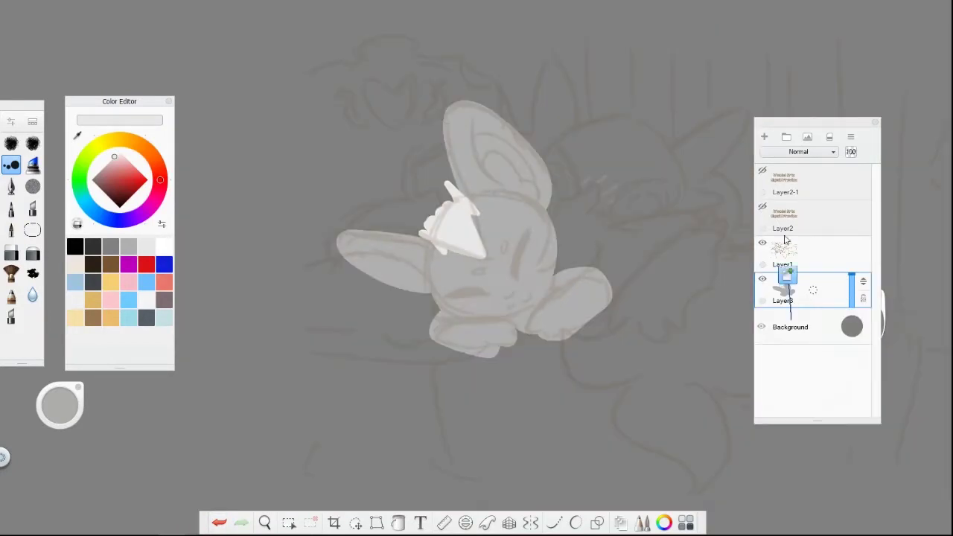
Paint the off-white hair behind the ears and the spiky neck fur on a new layer beneath the grey character.
{"action": "mouse_move", "coordinate": [447, 223]}
{"action": "left_mouse_down"}
{"action": "mouse_move", "coordinate": [372, 290]}
{"action": "mouse_move", "coordinate": [524, 165]}
{"action": "left_mouse_up"}
{"action": "scroll", "coordinate": [524, 166], "scroll_direction": "down", "scroll_amount": 5}
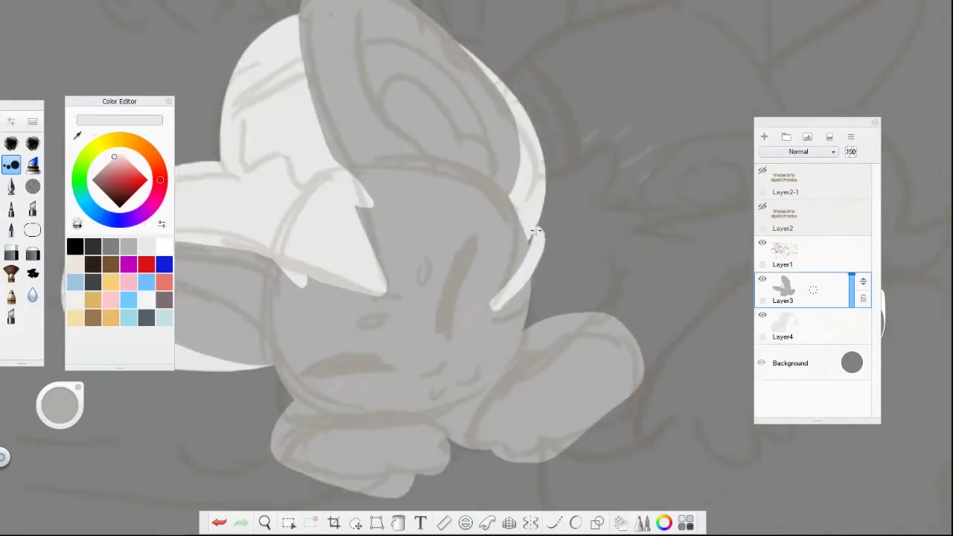
{"action": "scroll", "coordinate": [623, 203], "scroll_direction": "up", "scroll_amount": 3}
{"action": "mouse_move", "coordinate": [477, 187]}
{"action": "left_mouse_down"}
{"action": "mouse_move", "coordinate": [496, 216]}
{"action": "mouse_move", "coordinate": [522, 224]}
{"action": "left_mouse_up"}
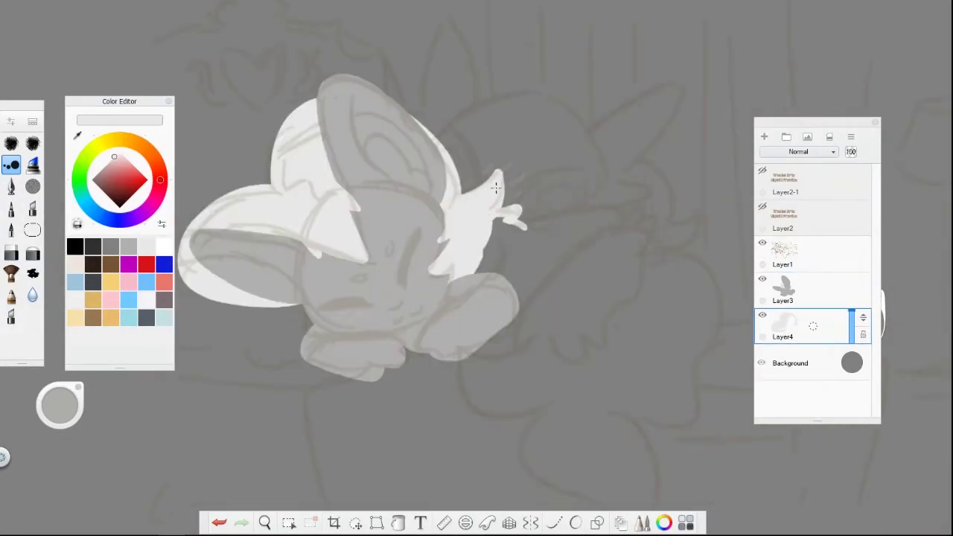
{"action": "left_click_drag", "start_coordinate": [454, 276], "coordinate": [492, 239]}
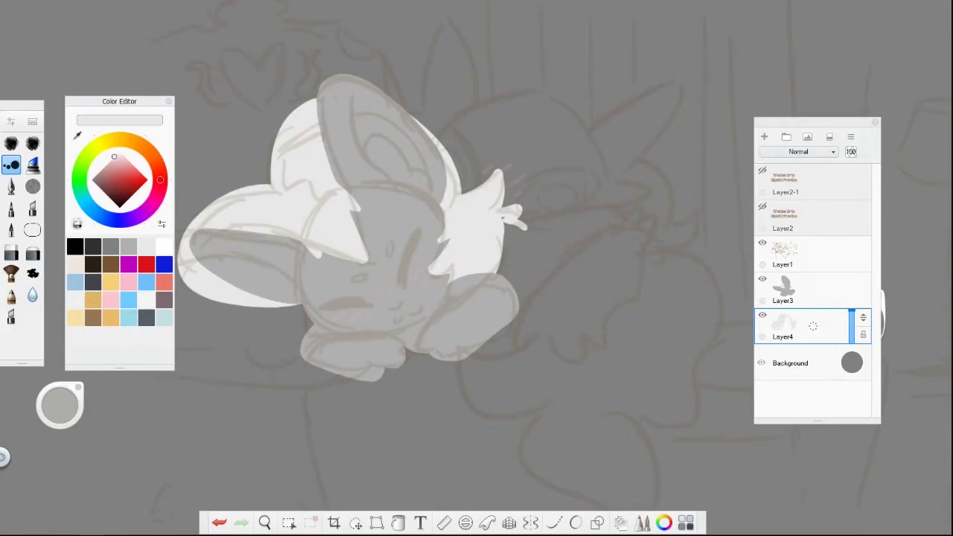
Outline and fill the fluffy off-white fur extending from the neck down to the curled tail, on the white fur layer.
{"action": "mouse_move", "coordinate": [514, 224]}
{"action": "left_mouse_down"}
{"action": "mouse_move", "coordinate": [596, 216]}
{"action": "mouse_move", "coordinate": [566, 216]}
{"action": "mouse_move", "coordinate": [603, 324]}
{"action": "mouse_move", "coordinate": [629, 183]}
{"action": "mouse_move", "coordinate": [655, 239]}
{"action": "left_mouse_up"}
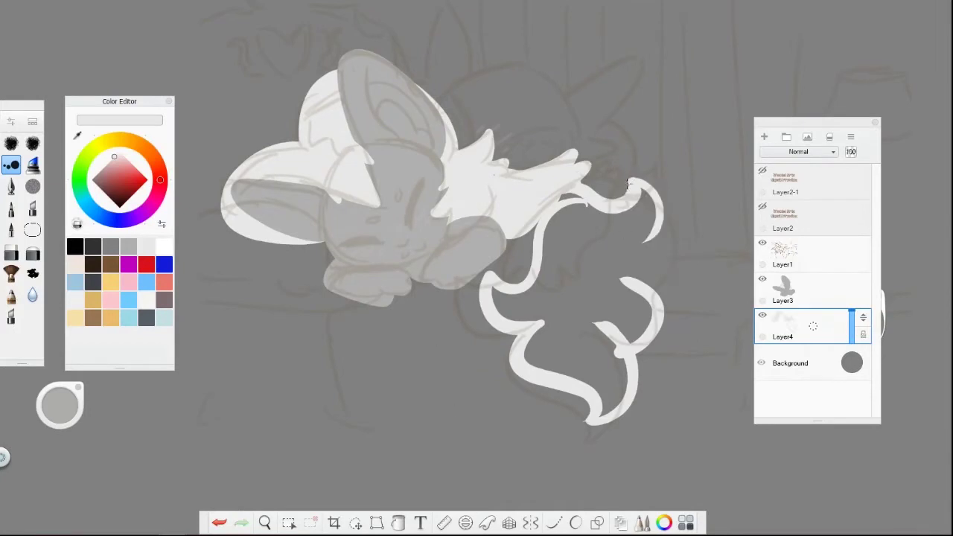
{"action": "left_click_drag", "start_coordinate": [618, 209], "coordinate": [555, 223]}
{"action": "scroll", "coordinate": [557, 280], "scroll_direction": "down", "scroll_amount": 2}
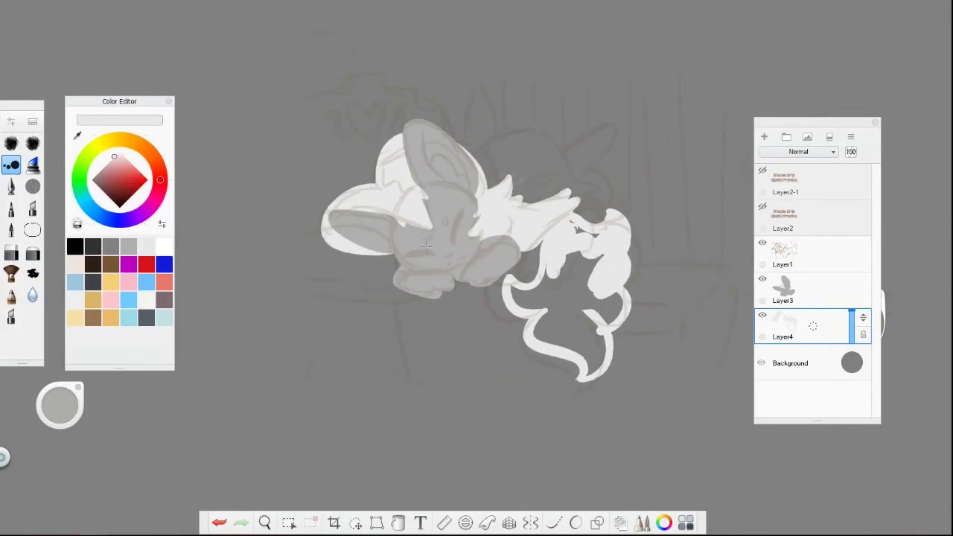
{"action": "scroll", "coordinate": [426, 246], "scroll_direction": "up", "scroll_amount": 2}
{"action": "scroll", "coordinate": [426, 247], "scroll_direction": "down", "scroll_amount": 4}
{"action": "scroll", "coordinate": [357, 334], "scroll_direction": "up", "scroll_amount": 3}
{"action": "left_click_drag", "start_coordinate": [477, 230], "coordinate": [438, 252]}
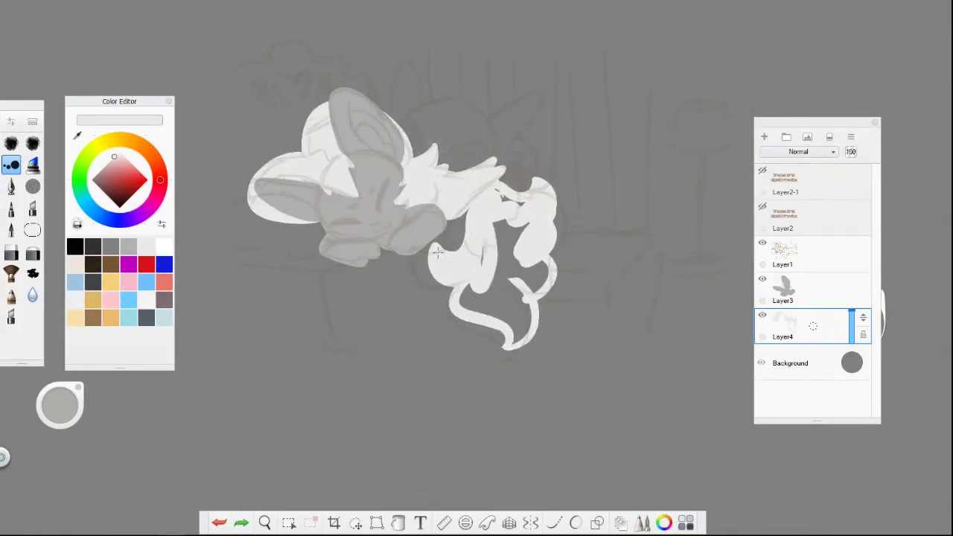
{"action": "mouse_move", "coordinate": [514, 202]}
{"action": "left_mouse_down"}
{"action": "mouse_move", "coordinate": [526, 291]}
{"action": "mouse_move", "coordinate": [487, 298]}
{"action": "left_mouse_up"}
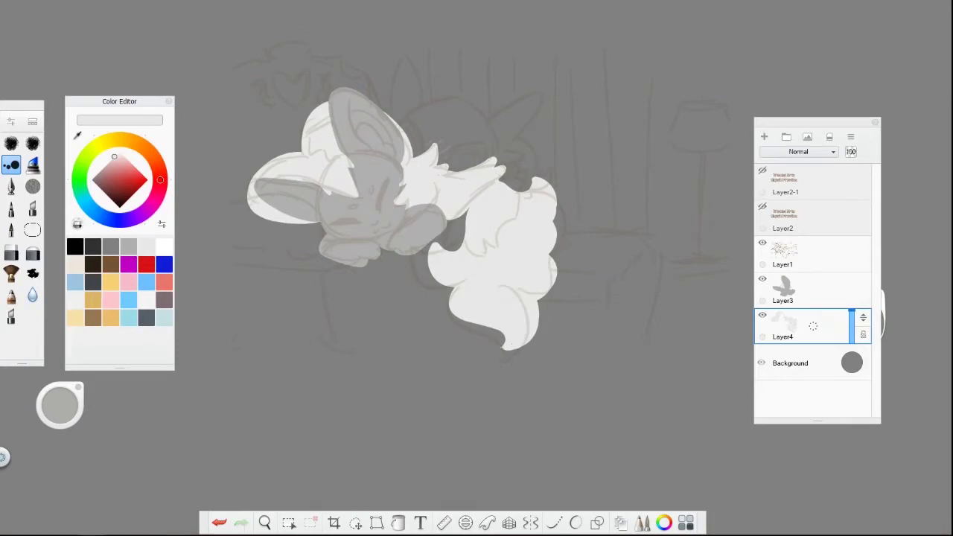
Add a layer beneath the white fur and paint the second character's head and ears in muted purple.
{"action": "scroll", "coordinate": [444, 280], "scroll_direction": "up", "scroll_amount": 1}
{"action": "key", "text": "ctrl+shift+n"}
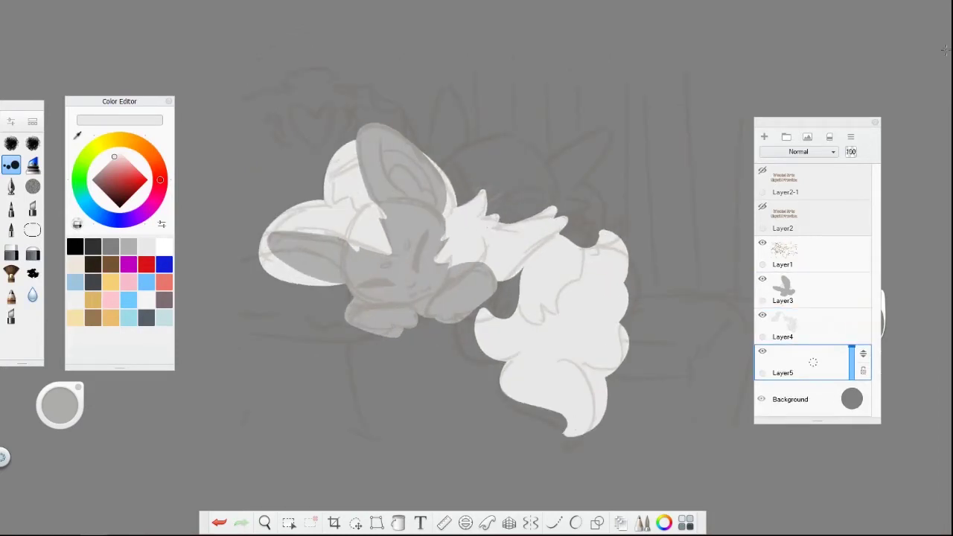
{"action": "left_click", "coordinate": [126, 220]}
{"action": "left_click", "coordinate": [107, 176]}
{"action": "scroll", "coordinate": [395, 149], "scroll_direction": "up", "scroll_amount": 2}
{"action": "mouse_move", "coordinate": [477, 186]}
{"action": "left_mouse_down"}
{"action": "mouse_move", "coordinate": [633, 246]}
{"action": "mouse_move", "coordinate": [701, 149]}
{"action": "mouse_move", "coordinate": [495, 171]}
{"action": "left_mouse_up"}
{"action": "scroll", "coordinate": [495, 171], "scroll_direction": "down", "scroll_amount": 3}
Add a layer above the grey character and fill the second character's arm with jagged fur tips in purple.
{"action": "key", "text": "ctrl+shift+n"}
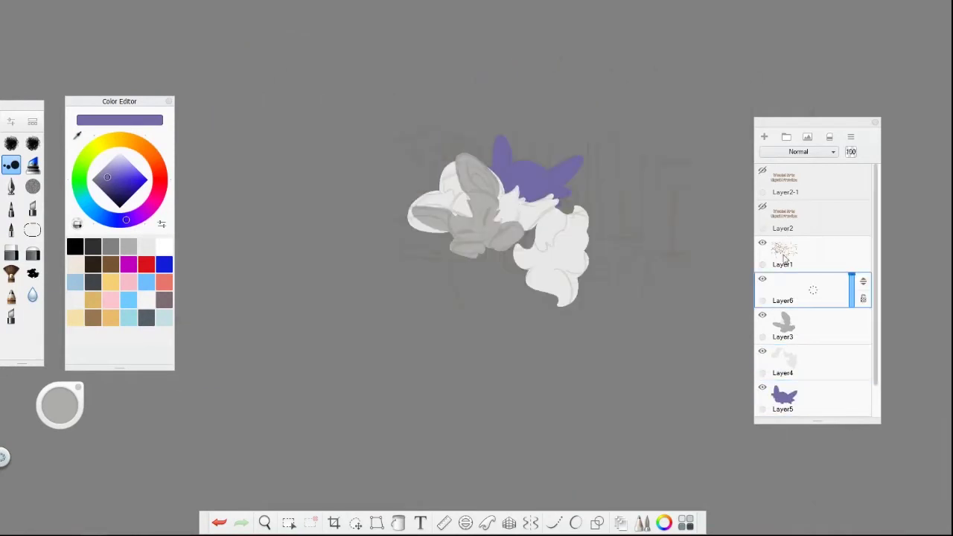
{"action": "scroll", "coordinate": [492, 223], "scroll_direction": "up", "scroll_amount": 3}
{"action": "mouse_move", "coordinate": [592, 212]}
{"action": "left_mouse_down"}
{"action": "mouse_move", "coordinate": [480, 253]}
{"action": "mouse_move", "coordinate": [417, 372]}
{"action": "mouse_move", "coordinate": [529, 386]}
{"action": "mouse_move", "coordinate": [585, 227]}
{"action": "mouse_move", "coordinate": [484, 313]}
{"action": "mouse_move", "coordinate": [447, 388]}
{"action": "mouse_move", "coordinate": [521, 283]}
{"action": "left_mouse_up"}
{"action": "scroll", "coordinate": [502, 286], "scroll_direction": "down", "scroll_amount": 1}
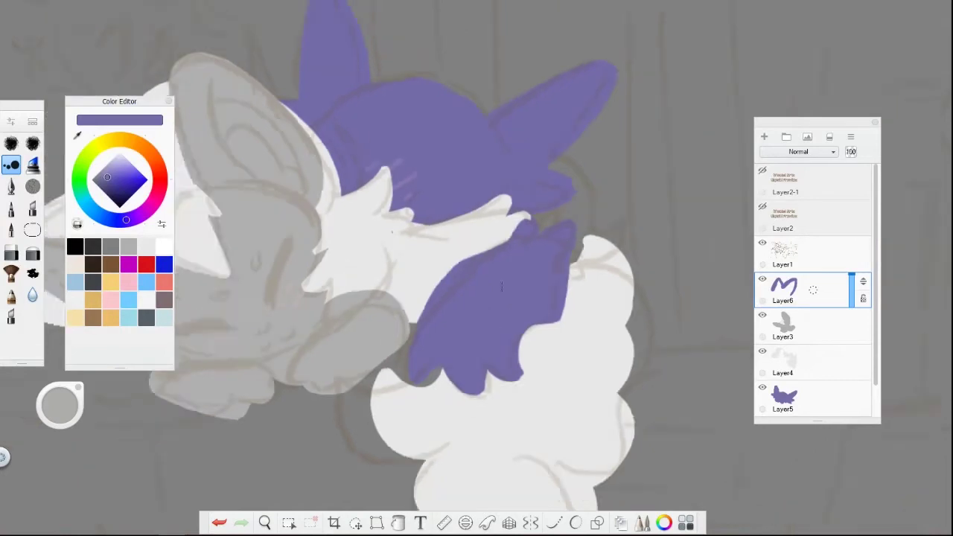
Add a layer beneath the purple head and paint the off-white fur behind the second character.
{"action": "scroll", "coordinate": [502, 286], "scroll_direction": "down", "scroll_amount": 2}
{"action": "key", "text": "ctrl+shift+n"}
{"action": "scroll", "coordinate": [447, 297], "scroll_direction": "up", "scroll_amount": 2}
{"action": "scroll", "coordinate": [358, 323], "scroll_direction": "down", "scroll_amount": 2}
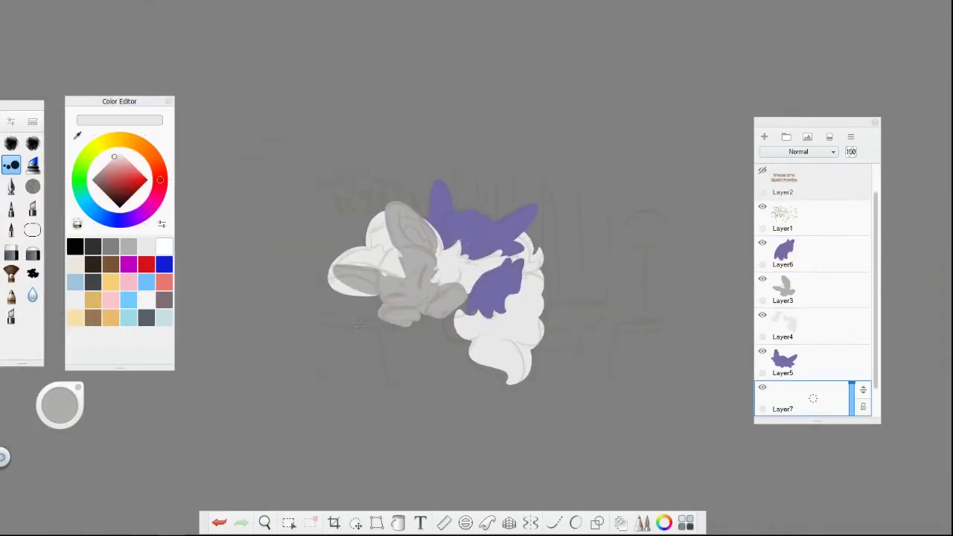
{"action": "scroll", "coordinate": [439, 333], "scroll_direction": "up", "scroll_amount": 5}
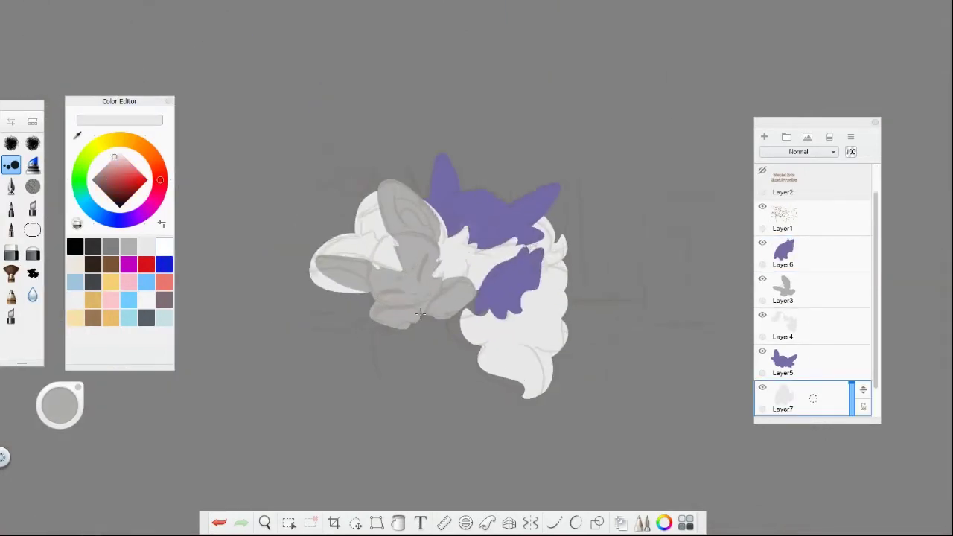
Outline the two angular eye patches on the purple character's face in teal, on the head layer.
{"action": "scroll", "coordinate": [440, 333], "scroll_direction": "up", "scroll_amount": 2}
{"action": "mouse_move", "coordinate": [503, 261]}
{"action": "left_mouse_down"}
{"action": "mouse_move", "coordinate": [582, 252]}
{"action": "mouse_move", "coordinate": [503, 260]}
{"action": "mouse_move", "coordinate": [477, 331]}
{"action": "left_mouse_up"}
{"action": "key", "text": "ctrl+z"}
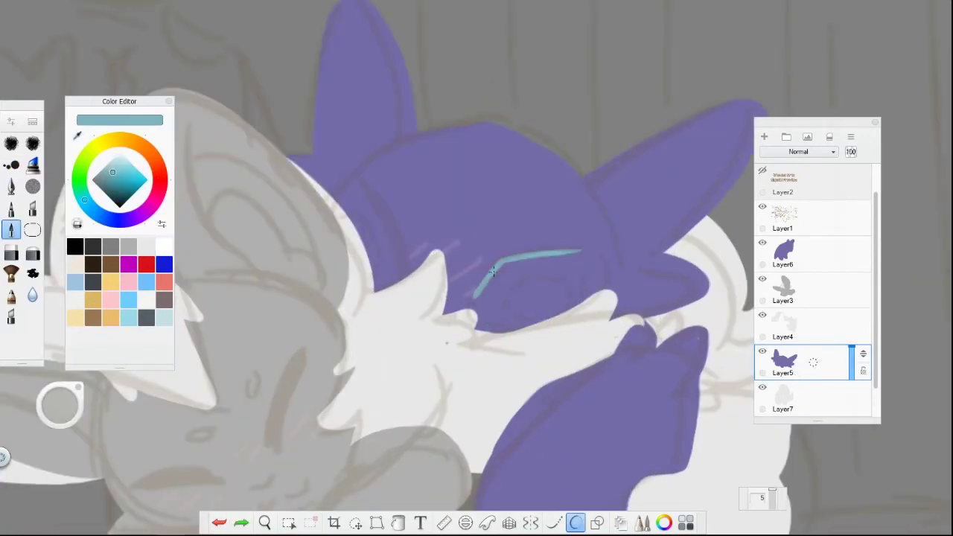
{"action": "left_click_drag", "start_coordinate": [469, 298], "coordinate": [480, 332]}
{"action": "left_click_drag", "start_coordinate": [583, 252], "coordinate": [605, 277]}
{"action": "scroll", "coordinate": [496, 228], "scroll_direction": "down", "scroll_amount": 2}
{"action": "scroll", "coordinate": [466, 356], "scroll_direction": "up", "scroll_amount": 4}
{"action": "scroll", "coordinate": [466, 356], "scroll_direction": "down", "scroll_amount": 3}
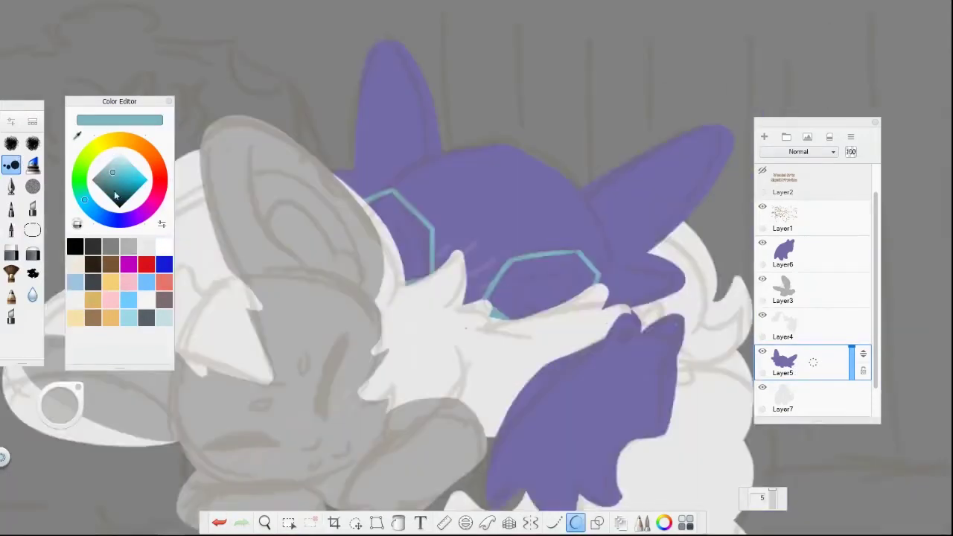
Fill both eye patches on the purple face with solid teal and check them with the sketch layer briefly hidden.
{"action": "mouse_move", "coordinate": [373, 197]}
{"action": "left_mouse_down"}
{"action": "mouse_move", "coordinate": [420, 235]}
{"action": "mouse_move", "coordinate": [414, 280]}
{"action": "left_mouse_up"}
{"action": "mouse_move", "coordinate": [495, 261]}
{"action": "left_mouse_down"}
{"action": "mouse_move", "coordinate": [521, 302]}
{"action": "mouse_move", "coordinate": [551, 317]}
{"action": "left_mouse_up"}
{"action": "left_click_drag", "start_coordinate": [592, 276], "coordinate": [522, 261]}
{"action": "scroll", "coordinate": [522, 262], "scroll_direction": "down", "scroll_amount": 5}
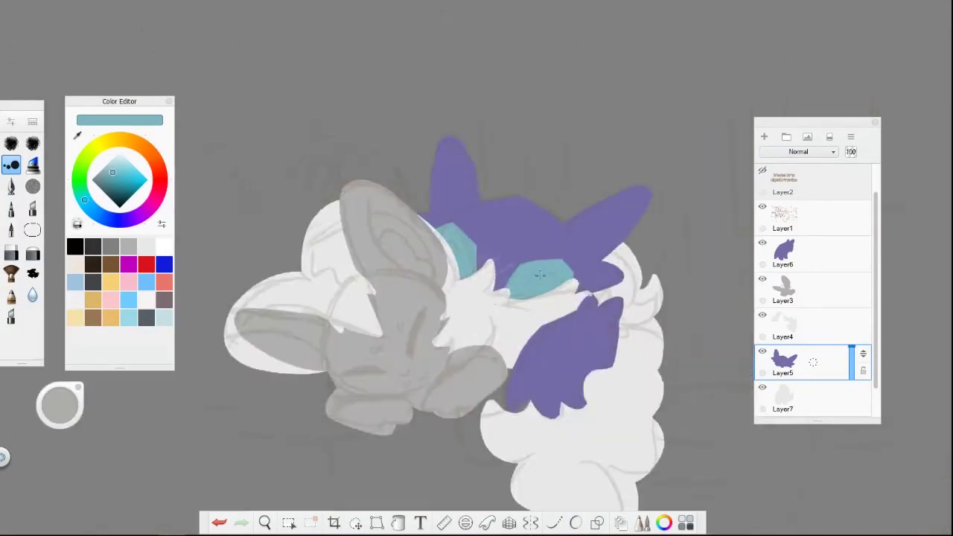
{"action": "left_click", "coordinate": [763, 208]}
{"action": "left_click", "coordinate": [763, 207]}
Paint two small off-white brow spots on the grey character's face, on its own layer.
{"action": "scroll", "coordinate": [477, 283], "scroll_direction": "up", "scroll_amount": 4}
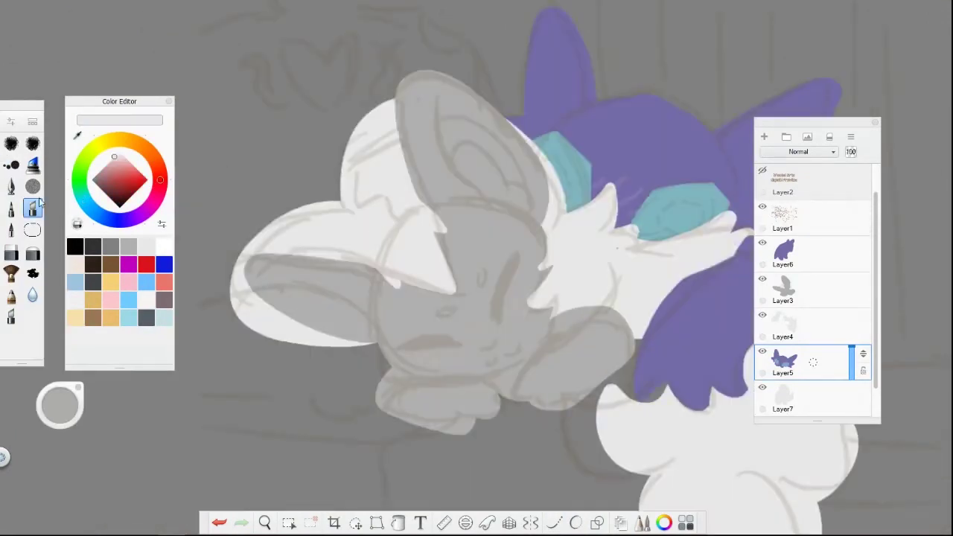
{"action": "left_click", "coordinate": [481, 270], "text": "ctrl"}
{"action": "scroll", "coordinate": [464, 266], "scroll_direction": "down", "scroll_amount": 3}
{"action": "scroll", "coordinate": [463, 266], "scroll_direction": "up", "scroll_amount": 1}
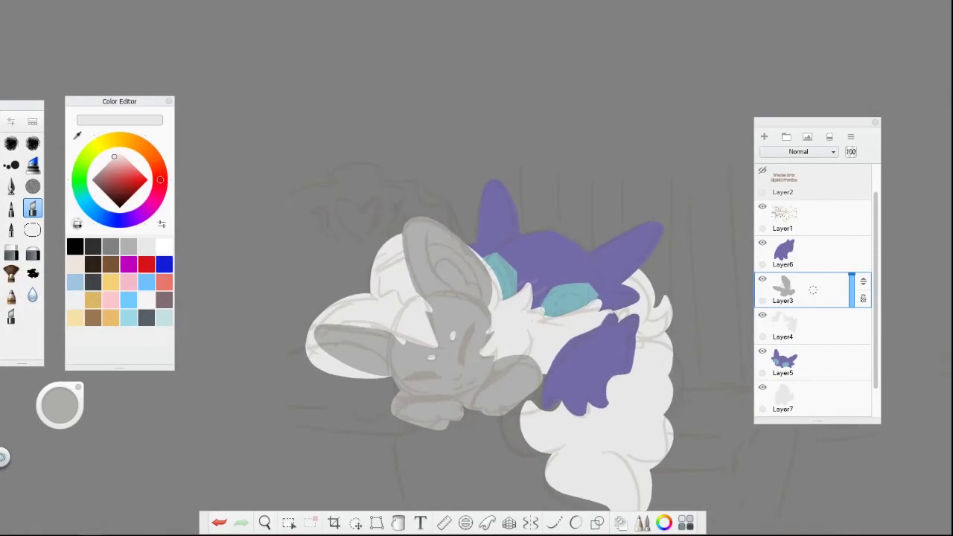
Paint the curved inside of the grey character's upright ear pink and sample the grey fur colour.
{"action": "left_click", "coordinate": [128, 280]}
{"action": "left_click", "coordinate": [11, 164]}
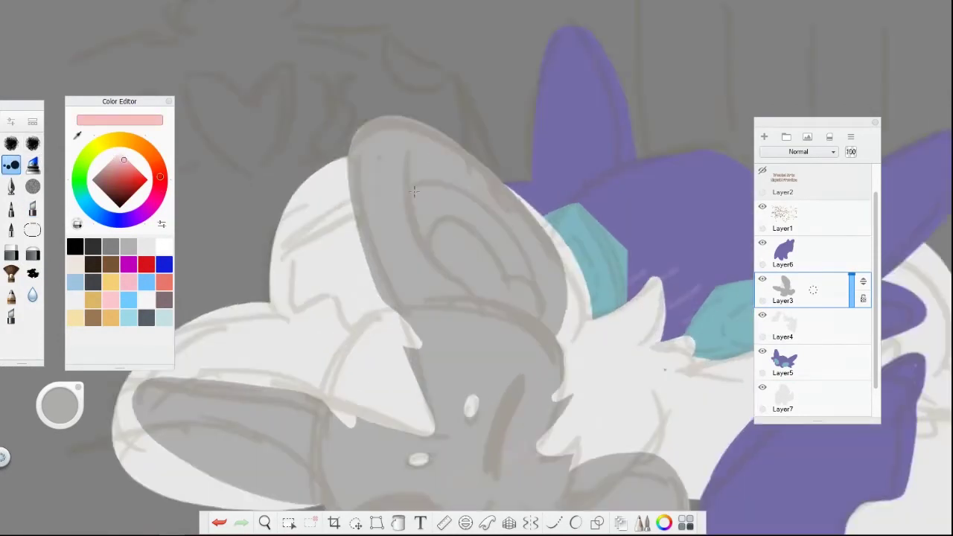
{"action": "scroll", "coordinate": [439, 283], "scroll_direction": "up", "scroll_amount": 3}
{"action": "mouse_move", "coordinate": [417, 190]}
{"action": "left_mouse_down"}
{"action": "mouse_move", "coordinate": [427, 238]}
{"action": "mouse_move", "coordinate": [424, 185]}
{"action": "mouse_move", "coordinate": [418, 194]}
{"action": "mouse_move", "coordinate": [507, 286]}
{"action": "left_mouse_up"}
{"action": "left_click", "coordinate": [439, 246], "text": "alt"}
{"action": "scroll", "coordinate": [517, 292], "scroll_direction": "down", "scroll_amount": 5}
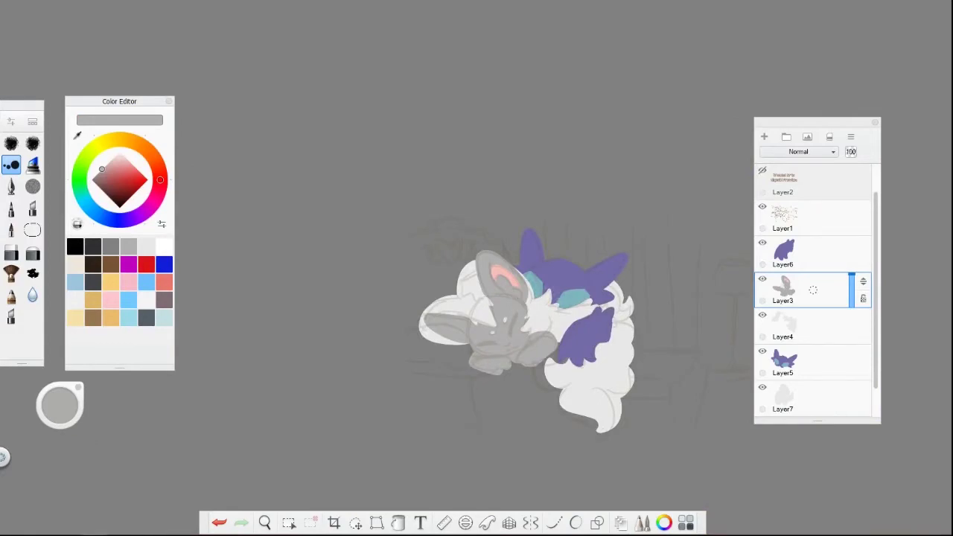
Change the background colour from mid grey to a very light off-white.
{"action": "scroll", "coordinate": [527, 328], "scroll_direction": "down", "scroll_amount": 2}
{"action": "scroll", "coordinate": [561, 272], "scroll_direction": "up", "scroll_amount": 4}
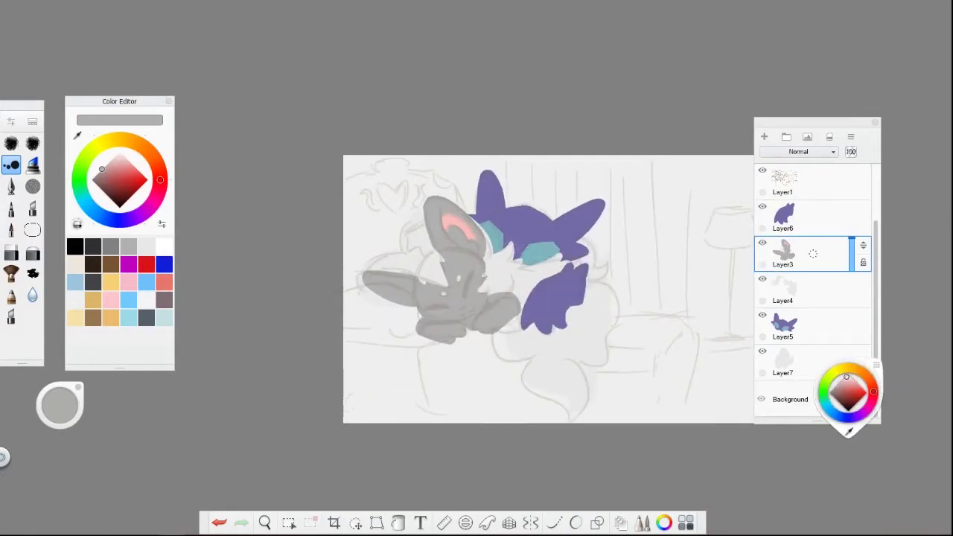
{"action": "scroll", "coordinate": [622, 331], "scroll_direction": "down", "scroll_amount": 2}
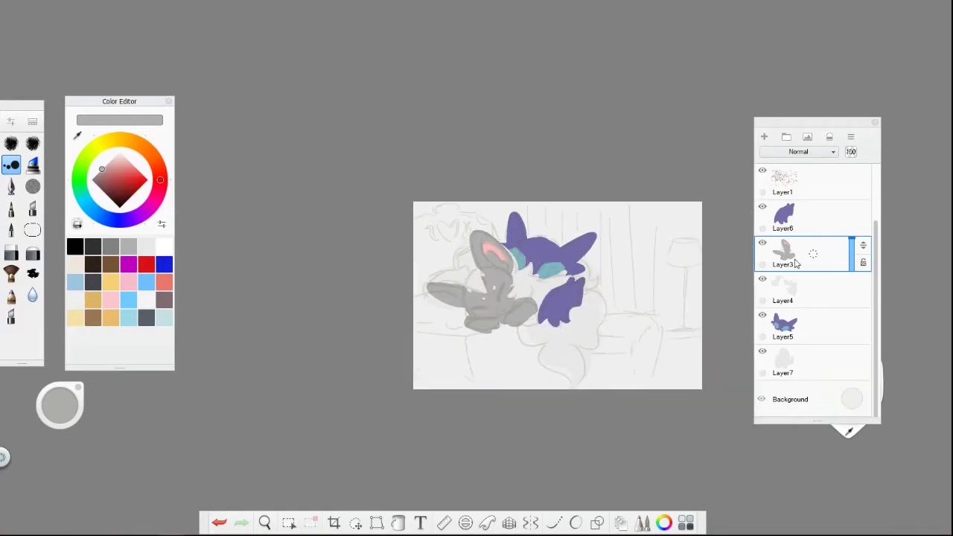
{"action": "scroll", "coordinate": [621, 332], "scroll_direction": "up", "scroll_amount": 4}
{"action": "scroll", "coordinate": [622, 331], "scroll_direction": "down", "scroll_amount": 2}
{"action": "scroll", "coordinate": [700, 346], "scroll_direction": "up", "scroll_amount": 2}
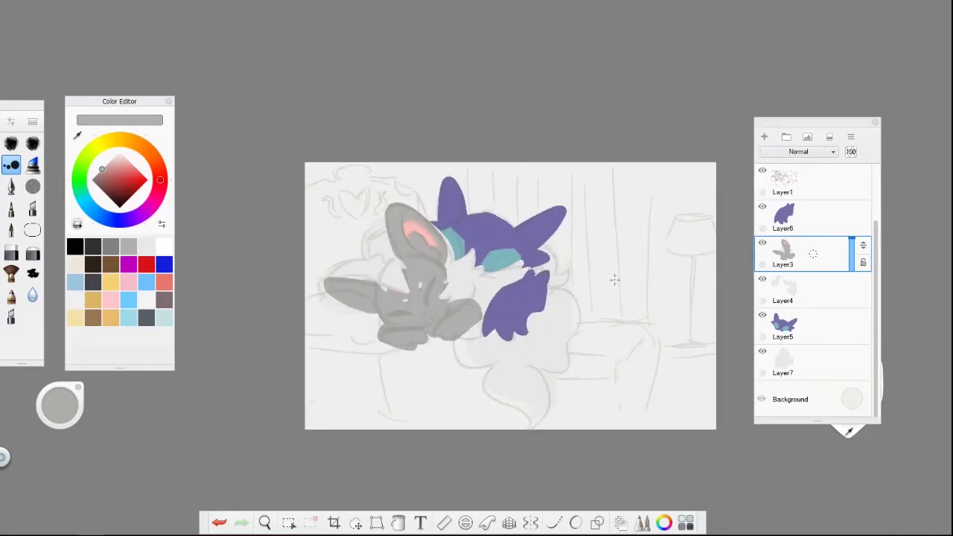
Add a layer directly above the background and paint the brown headboard shape behind the grey character.
{"action": "scroll", "coordinate": [700, 346], "scroll_direction": "down", "scroll_amount": 2}
{"action": "key", "text": "ctrl+shift+n"}
{"action": "scroll", "coordinate": [700, 346], "scroll_direction": "up", "scroll_amount": 2}
{"action": "left_click", "coordinate": [111, 264]}
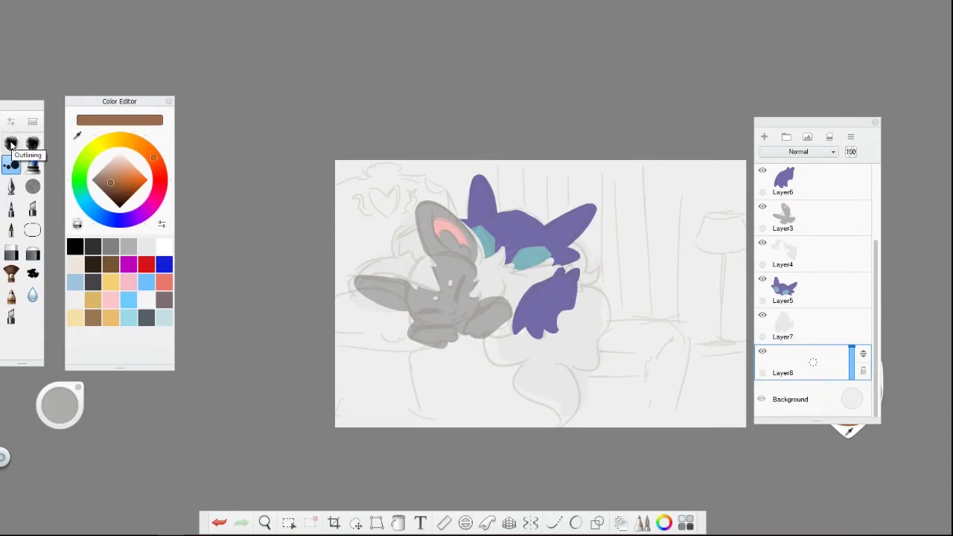
{"action": "scroll", "coordinate": [429, 280], "scroll_direction": "up", "scroll_amount": 2}
{"action": "mouse_move", "coordinate": [298, 153]}
{"action": "left_mouse_down"}
{"action": "mouse_move", "coordinate": [373, 138]}
{"action": "mouse_move", "coordinate": [408, 153]}
{"action": "left_mouse_up"}
{"action": "mouse_move", "coordinate": [343, 153]}
{"action": "left_mouse_down"}
{"action": "mouse_move", "coordinate": [295, 234]}
{"action": "mouse_move", "coordinate": [392, 155]}
{"action": "mouse_move", "coordinate": [372, 194]}
{"action": "left_mouse_up"}
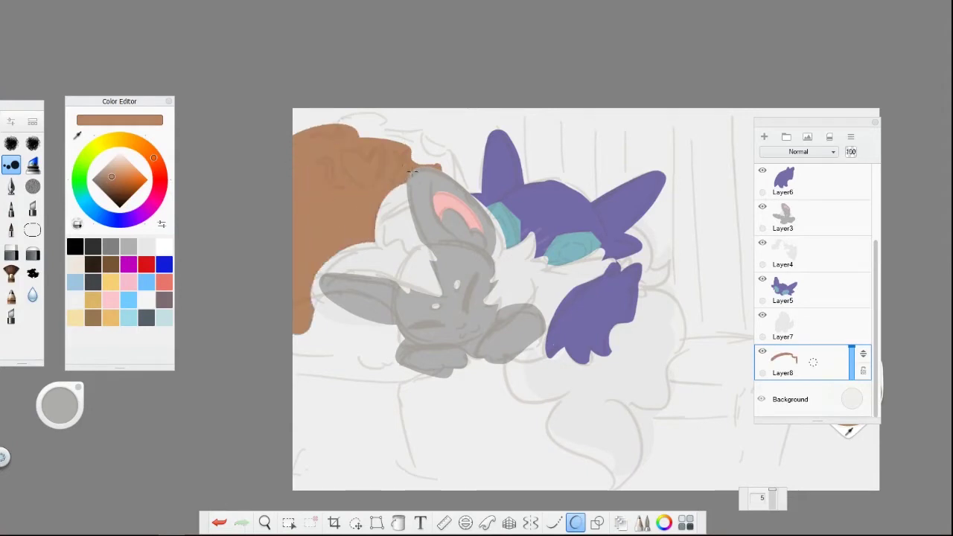
{"action": "scroll", "coordinate": [375, 259], "scroll_direction": "down", "scroll_amount": 3}
{"action": "scroll", "coordinate": [375, 259], "scroll_direction": "up", "scroll_amount": 2}
Paint the sofa beneath and beside the two characters in pale pinkish beige on the headboard layer.
{"action": "left_click", "coordinate": [346, 246], "text": "alt"}
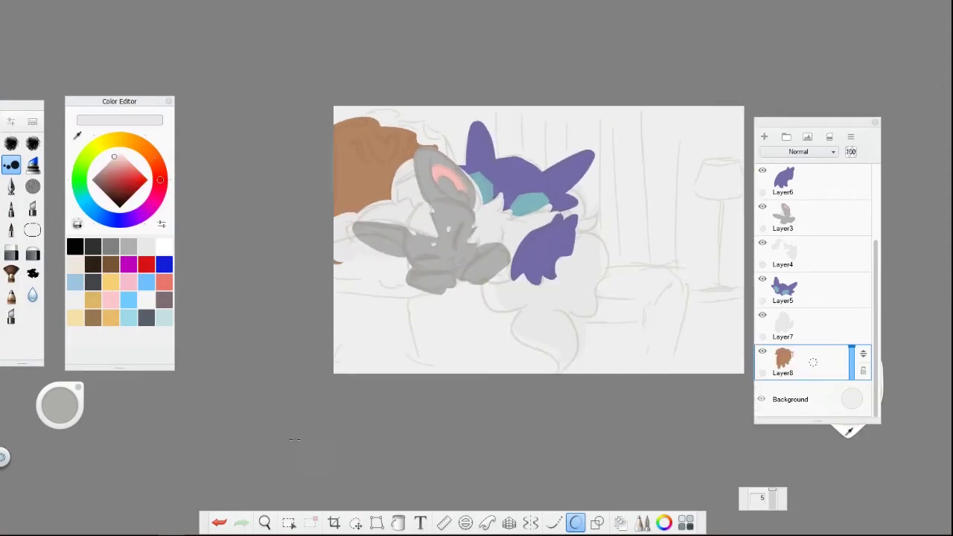
{"action": "mouse_move", "coordinate": [396, 243]}
{"action": "left_mouse_down"}
{"action": "mouse_move", "coordinate": [692, 350]}
{"action": "mouse_move", "coordinate": [387, 357]}
{"action": "mouse_move", "coordinate": [522, 313]}
{"action": "mouse_move", "coordinate": [345, 280]}
{"action": "left_mouse_up"}
{"action": "left_click_drag", "start_coordinate": [652, 268], "coordinate": [626, 365]}
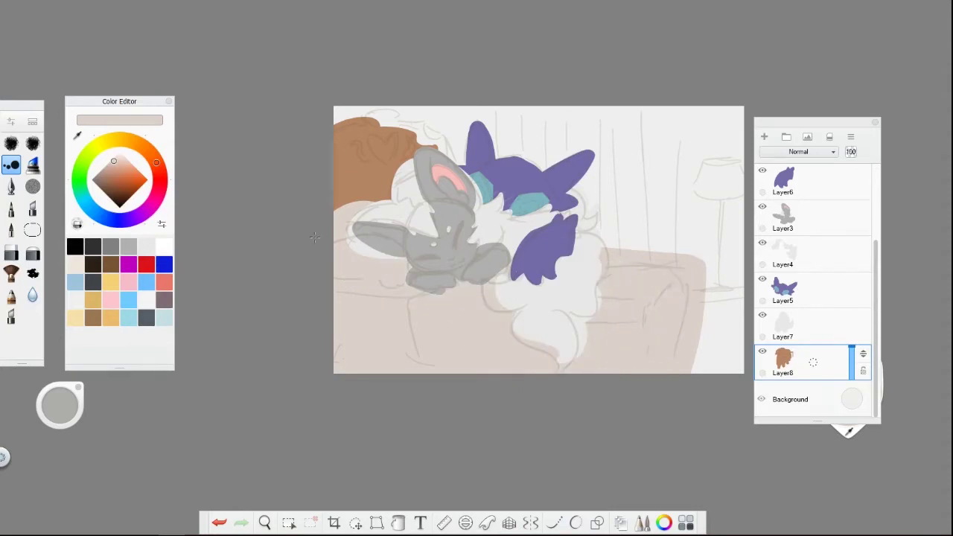
{"action": "left_click_drag", "start_coordinate": [709, 276], "coordinate": [712, 335]}
{"action": "scroll", "coordinate": [629, 342], "scroll_direction": "down", "scroll_amount": 2}
{"action": "scroll", "coordinate": [577, 257], "scroll_direction": "up", "scroll_amount": 3}
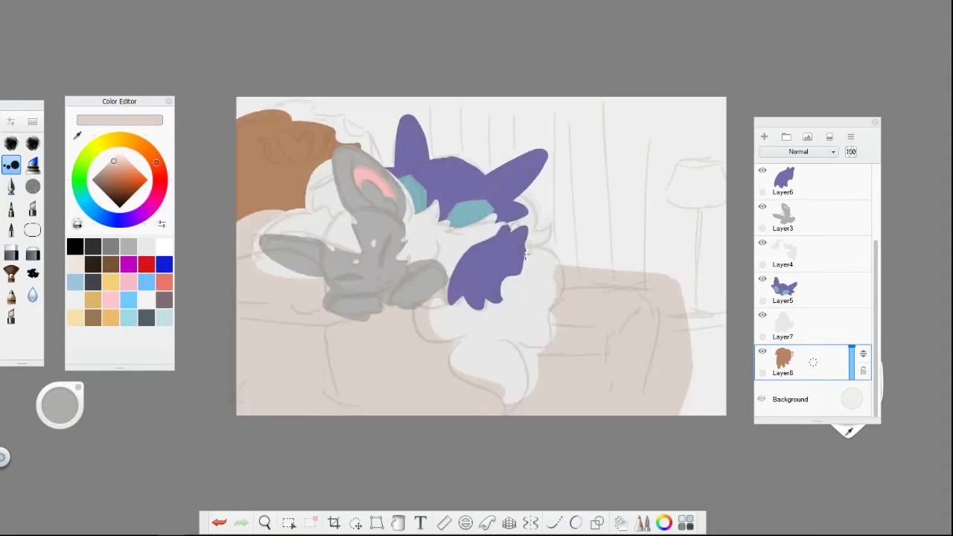
Sample the headboard's brown, turn on Predictive Stroke, and extend the headboard's top edge.
{"action": "scroll", "coordinate": [577, 257], "scroll_direction": "down", "scroll_amount": 4}
{"action": "scroll", "coordinate": [570, 314], "scroll_direction": "up", "scroll_amount": 3}
{"action": "scroll", "coordinate": [455, 254], "scroll_direction": "up", "scroll_amount": 3}
{"action": "left_click", "coordinate": [454, 254], "text": "alt"}
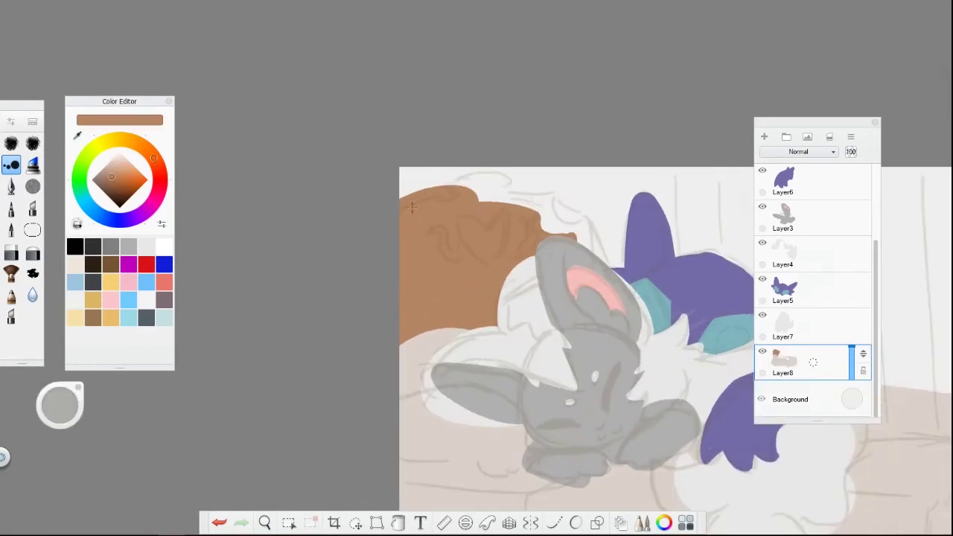
{"action": "left_click", "coordinate": [576, 523]}
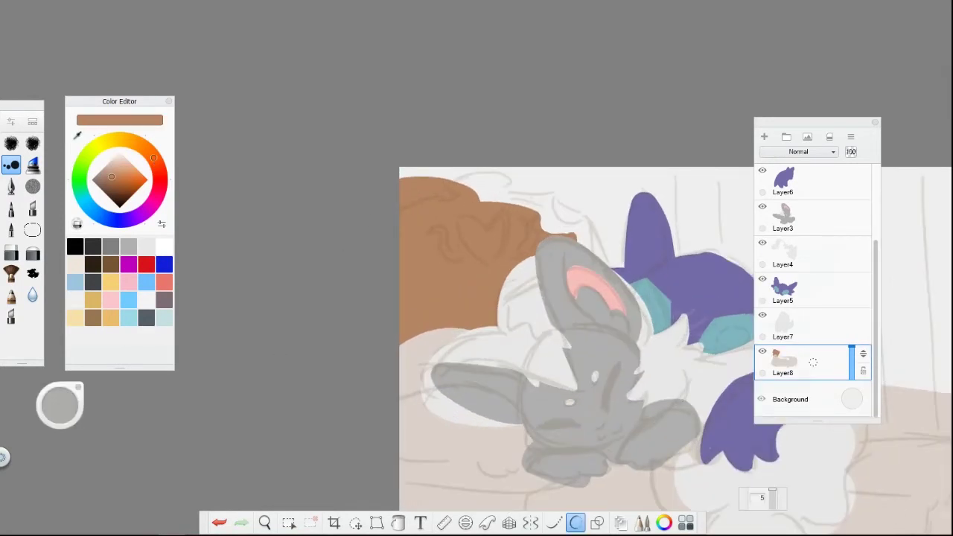
Cut a heart and curled ornaments out of the brown headboard using the transparent colour.
{"action": "left_click", "coordinate": [77, 223]}
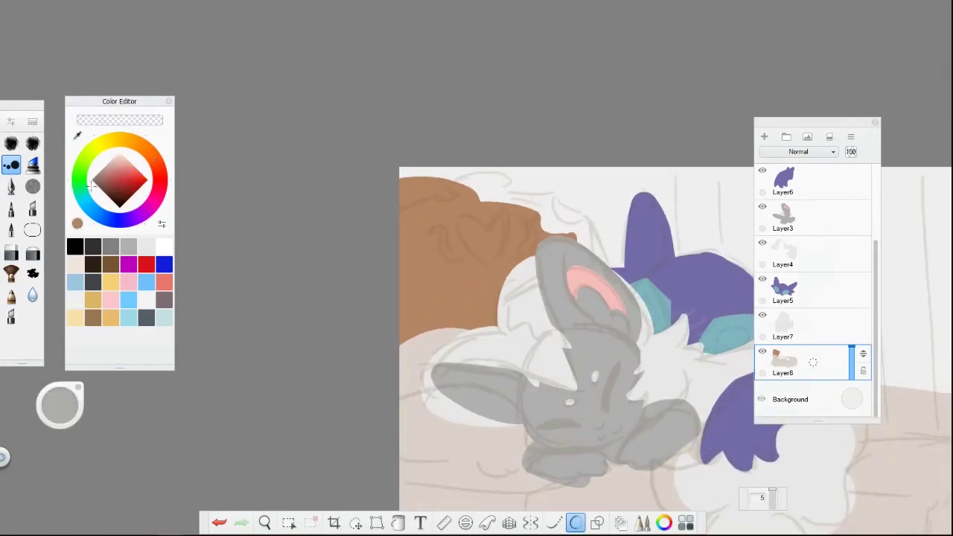
{"action": "mouse_move", "coordinate": [447, 220]}
{"action": "left_mouse_down"}
{"action": "mouse_move", "coordinate": [417, 257]}
{"action": "mouse_move", "coordinate": [447, 242]}
{"action": "mouse_move", "coordinate": [460, 268]}
{"action": "left_mouse_up"}
{"action": "left_click_drag", "start_coordinate": [407, 255], "coordinate": [401, 271]}
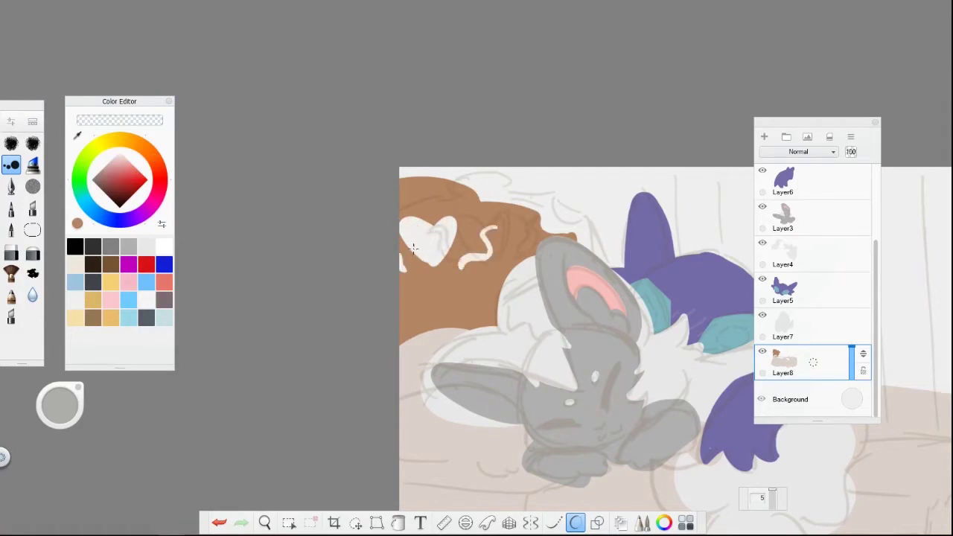
{"action": "scroll", "coordinate": [413, 248], "scroll_direction": "down", "scroll_amount": 3}
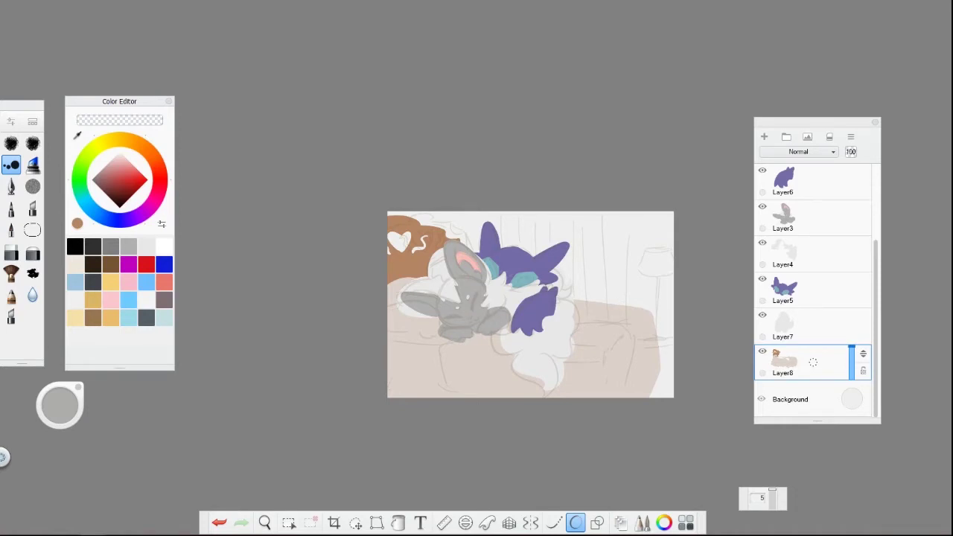
Erase the sofa's far end and repaint it as a rounded armrest in the sampled sofa beige.
{"action": "mouse_move", "coordinate": [588, 313]}
{"action": "left_mouse_down"}
{"action": "mouse_move", "coordinate": [648, 358]}
{"action": "mouse_move", "coordinate": [619, 328]}
{"action": "mouse_move", "coordinate": [629, 387]}
{"action": "left_mouse_up"}
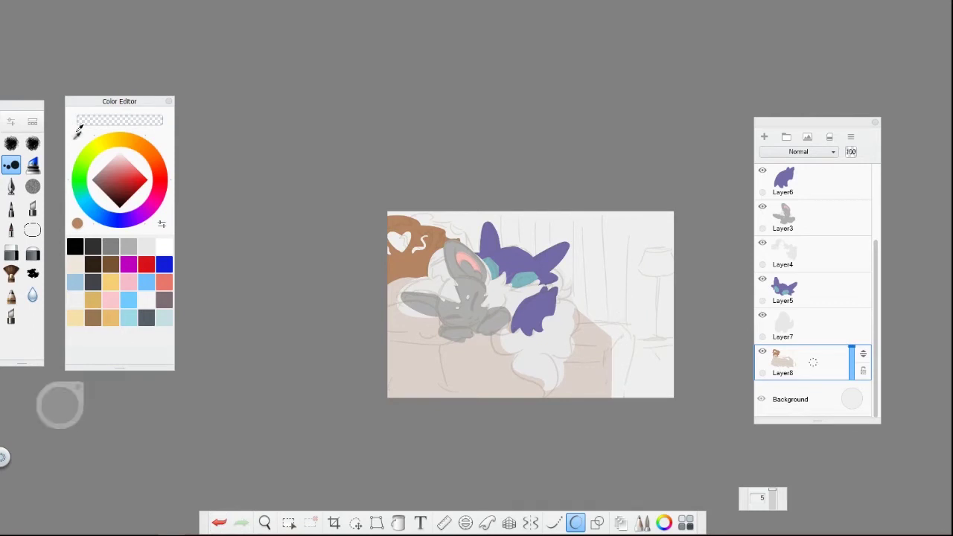
{"action": "left_click", "coordinate": [78, 131]}
{"action": "left_click", "coordinate": [603, 350]}
{"action": "left_click_drag", "start_coordinate": [596, 313], "coordinate": [633, 388]}
{"action": "left_click_drag", "start_coordinate": [614, 342], "coordinate": [618, 395]}
{"action": "left_click_drag", "start_coordinate": [596, 309], "coordinate": [591, 312]}
Shift the headboard and sofa layer sideways so the heart and curled ornaments sit fully inside the canvas.
{"action": "left_click", "coordinate": [355, 523]}
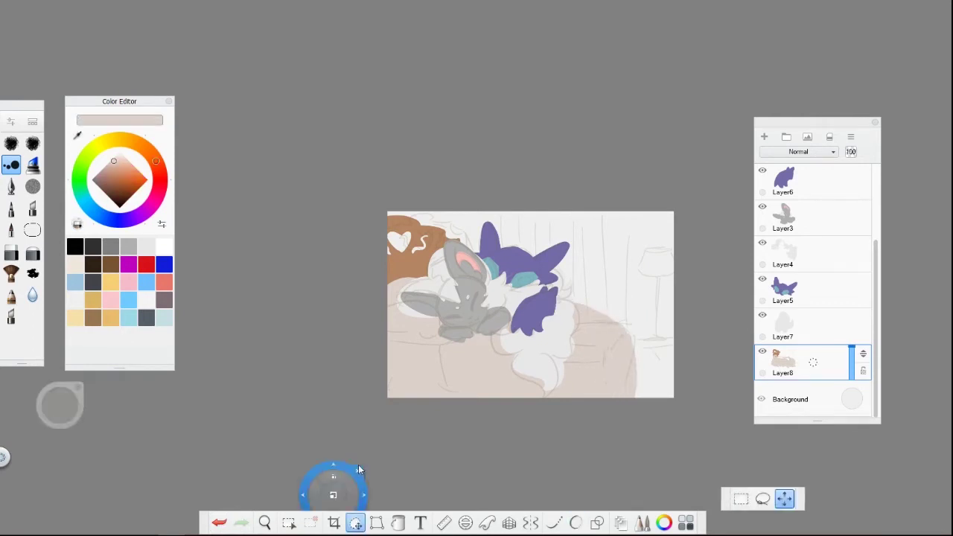
{"action": "left_click_drag", "start_coordinate": [359, 470], "coordinate": [423, 240]}
{"action": "scroll", "coordinate": [355, 213], "scroll_direction": "up", "scroll_amount": 3}
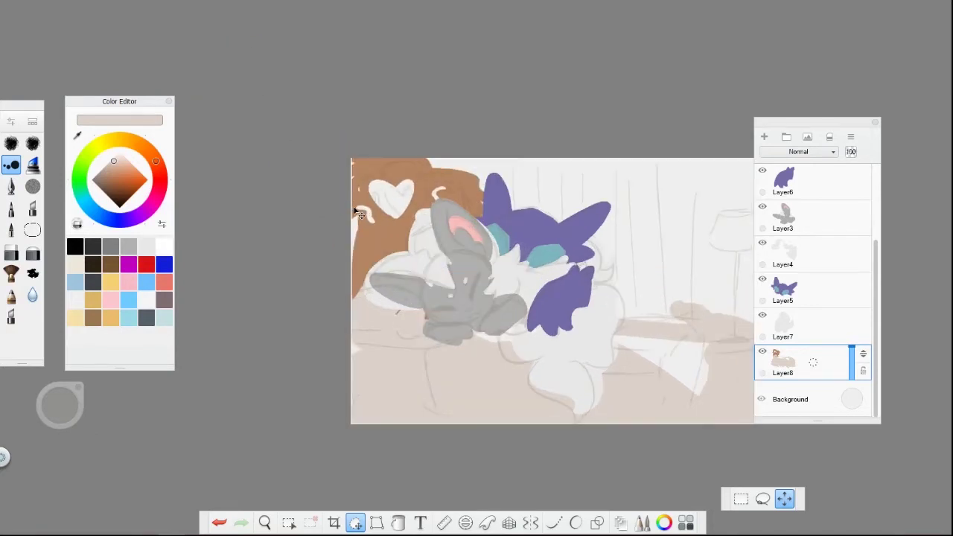
{"action": "key", "text": "Escape"}
{"action": "scroll", "coordinate": [347, 208], "scroll_direction": "down", "scroll_amount": 5}
{"action": "scroll", "coordinate": [328, 296], "scroll_direction": "up", "scroll_amount": 3}
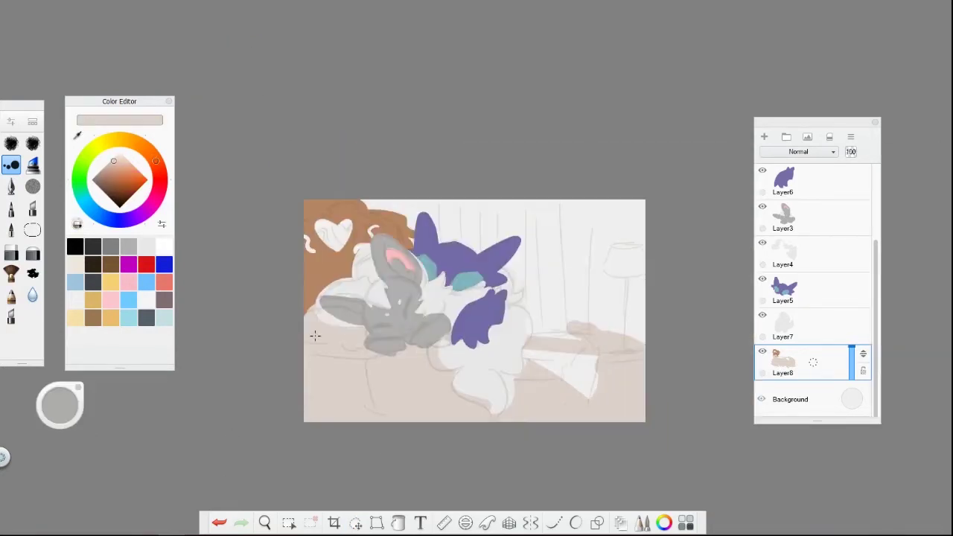
Erase the stray beige beyond the sofa's far end, round off the armrest's lower corner, and tidy the brown headboard.
{"action": "key", "text": "e"}
{"action": "mouse_move", "coordinate": [567, 328]}
{"action": "left_mouse_down"}
{"action": "mouse_move", "coordinate": [596, 402]}
{"action": "mouse_move", "coordinate": [634, 372]}
{"action": "left_mouse_up"}
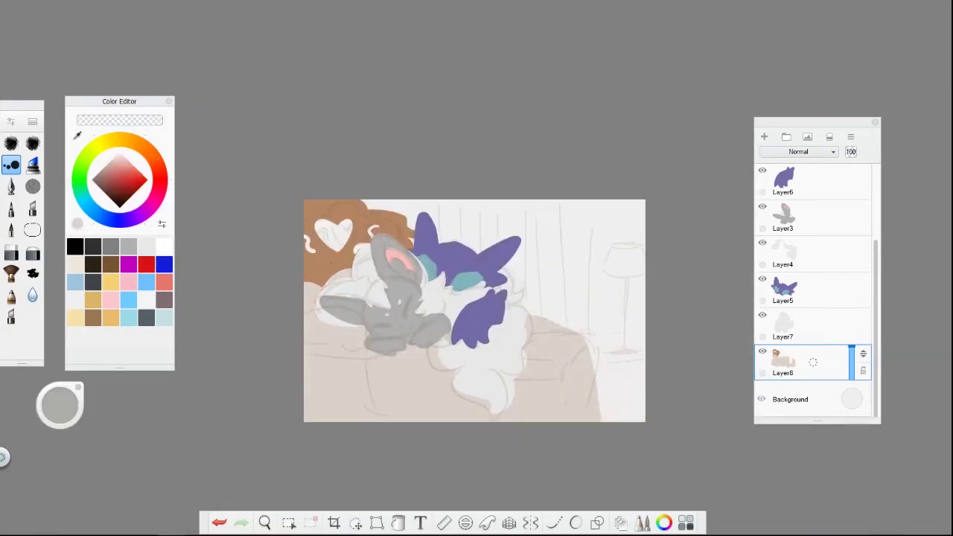
{"action": "scroll", "coordinate": [453, 234], "scroll_direction": "up", "scroll_amount": 2}
{"action": "key", "text": "e"}
{"action": "scroll", "coordinate": [417, 373], "scroll_direction": "down", "scroll_amount": 4}
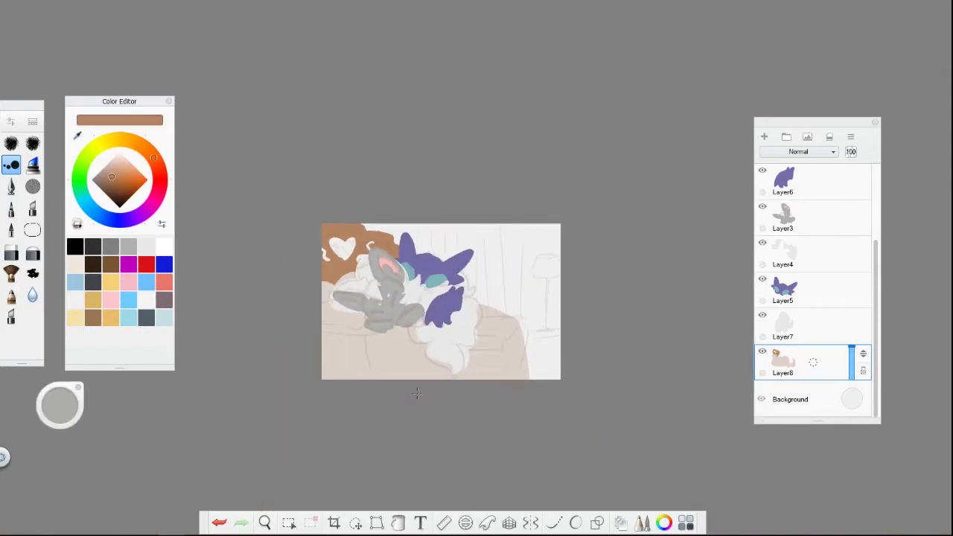
{"action": "scroll", "coordinate": [402, 328], "scroll_direction": "up", "scroll_amount": 2}
{"action": "key", "text": "e"}
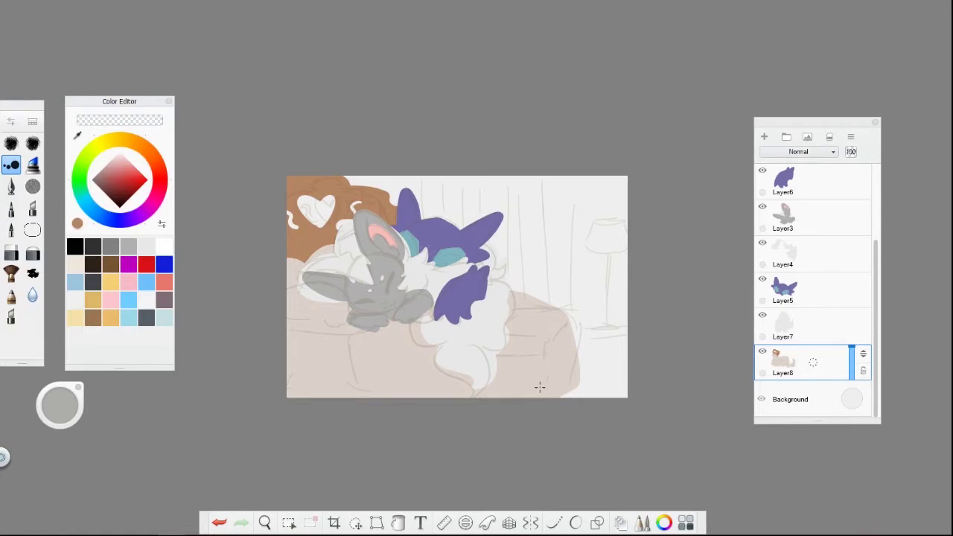
{"action": "scroll", "coordinate": [540, 387], "scroll_direction": "up", "scroll_amount": 2}
{"action": "scroll", "coordinate": [533, 262], "scroll_direction": "down", "scroll_amount": 3}
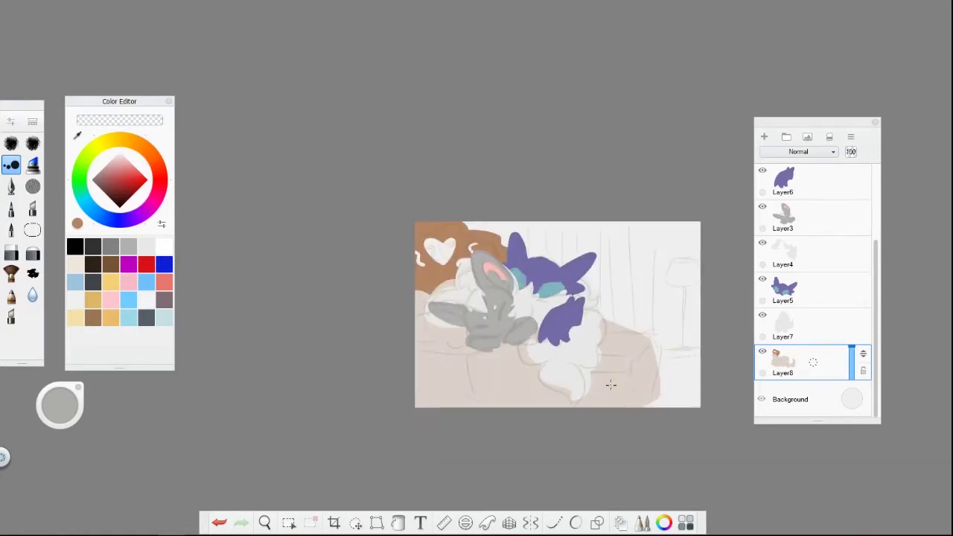
Add a new layer beneath the sofa and paint the wall behind the characters dark brown.
{"action": "key", "text": "ctrl+shift+n"}
{"action": "key", "text": "e"}
{"action": "mouse_move", "coordinate": [432, 246]}
{"action": "left_mouse_down"}
{"action": "mouse_move", "coordinate": [447, 257]}
{"action": "mouse_move", "coordinate": [476, 231]}
{"action": "mouse_move", "coordinate": [670, 283]}
{"action": "left_mouse_up"}
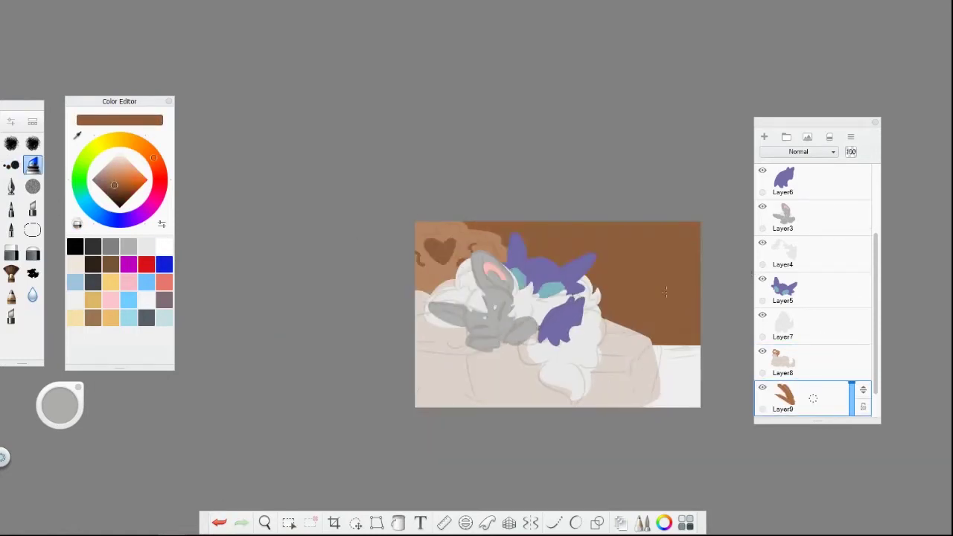
{"action": "scroll", "coordinate": [660, 362], "scroll_direction": "down", "scroll_amount": 2}
{"action": "scroll", "coordinate": [660, 362], "scroll_direction": "up", "scroll_amount": 2}
Paint the floor beside the sofa in a lighter brown on the wall layer, with a clean slanted edge against the wall.
{"action": "left_click_drag", "start_coordinate": [629, 379], "coordinate": [643, 345]}
{"action": "scroll", "coordinate": [534, 349], "scroll_direction": "down", "scroll_amount": 2}
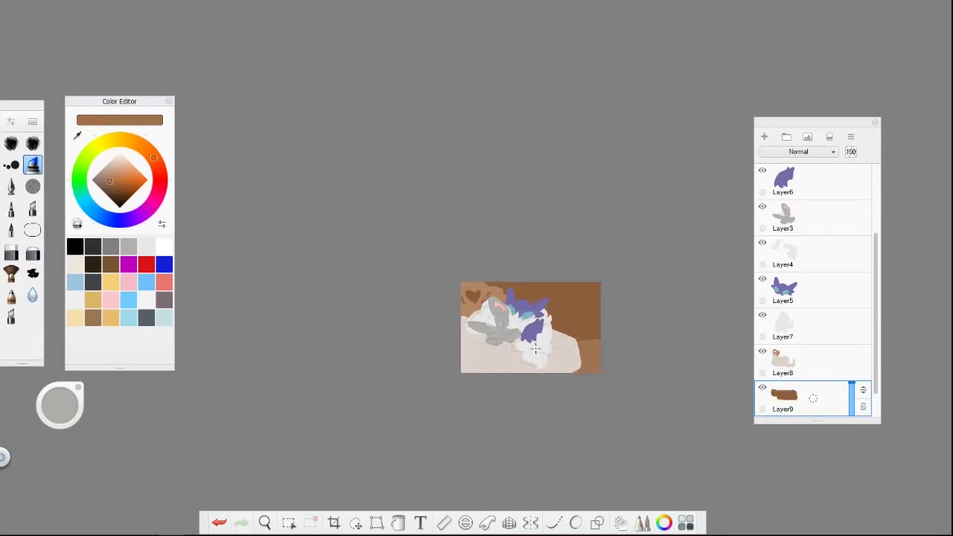
{"action": "scroll", "coordinate": [578, 388], "scroll_direction": "up", "scroll_amount": 2}
{"action": "key", "text": "e"}
{"action": "scroll", "coordinate": [577, 388], "scroll_direction": "down", "scroll_amount": 2}
{"action": "scroll", "coordinate": [578, 388], "scroll_direction": "up", "scroll_amount": 2}
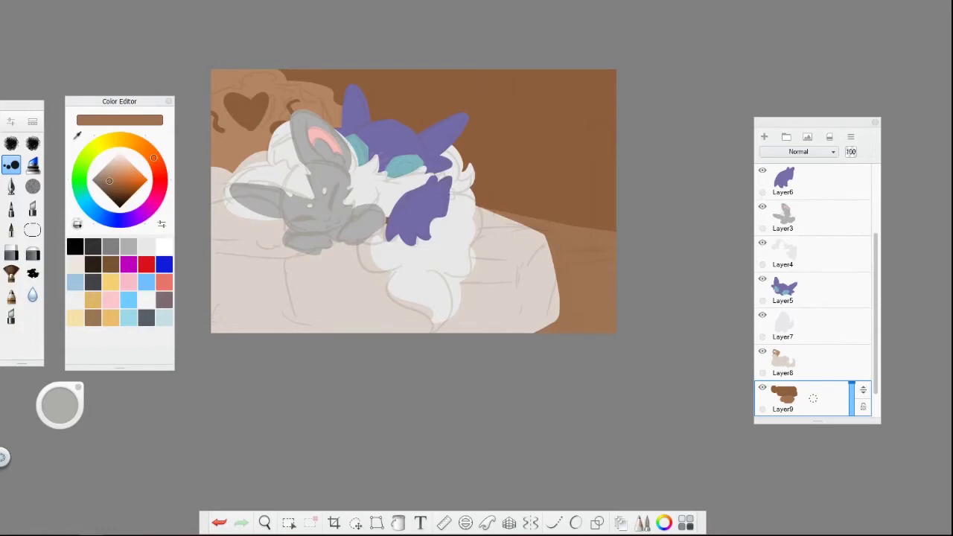
{"action": "scroll", "coordinate": [743, 323], "scroll_direction": "down", "scroll_amount": 2}
{"action": "scroll", "coordinate": [742, 322], "scroll_direction": "up", "scroll_amount": 2}
Sample the wall's brown, lasso-select the wall area, and draw slightly darker vertical stripes across it.
{"action": "left_click", "coordinate": [78, 135]}
{"action": "left_click", "coordinate": [540, 113]}
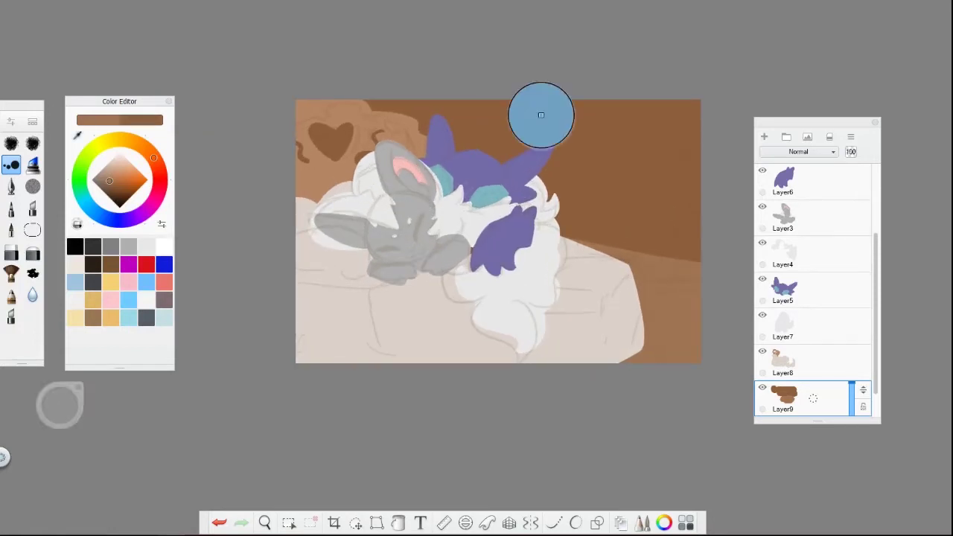
{"action": "scroll", "coordinate": [497, 231], "scroll_direction": "up", "scroll_amount": 2}
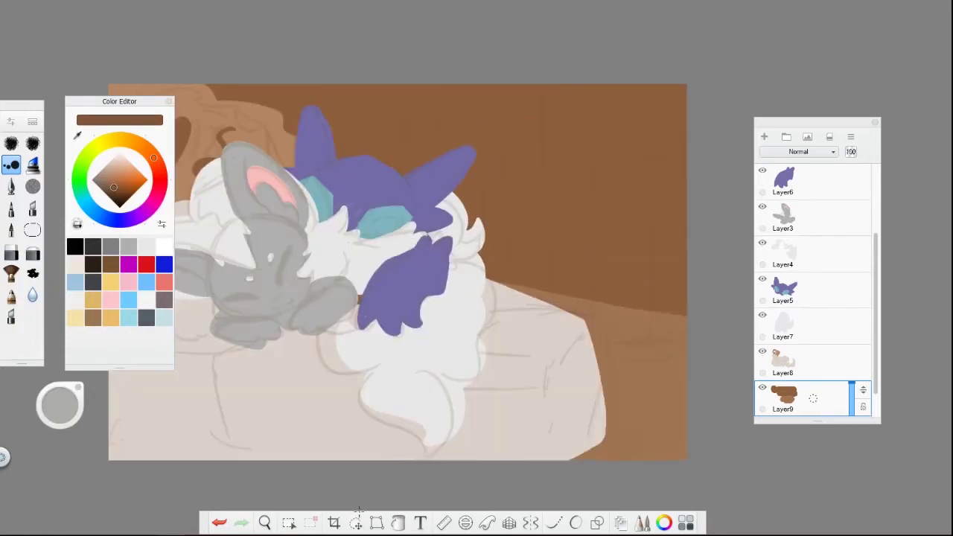
{"action": "key", "text": "m"}
{"action": "scroll", "coordinate": [562, 238], "scroll_direction": "down", "scroll_amount": 1}
{"action": "key", "text": "l"}
{"action": "mouse_move", "coordinate": [180, 220]}
{"action": "left_mouse_down"}
{"action": "mouse_move", "coordinate": [440, 305]}
{"action": "mouse_move", "coordinate": [561, 98]}
{"action": "mouse_move", "coordinate": [522, 298]}
{"action": "mouse_move", "coordinate": [511, 313]}
{"action": "mouse_move", "coordinate": [482, 298]}
{"action": "left_mouse_up"}
{"action": "scroll", "coordinate": [417, 173], "scroll_direction": "down", "scroll_amount": 2}
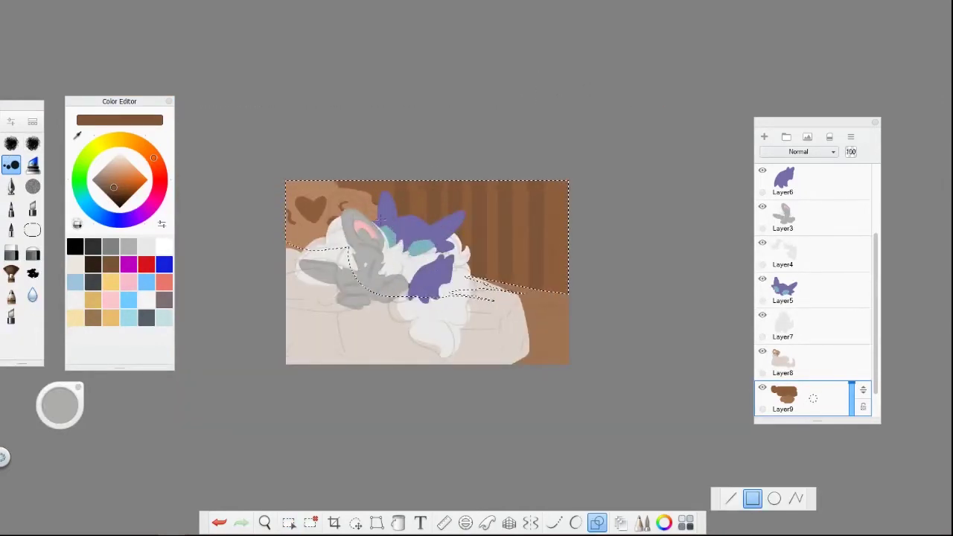
Correct and complete the rectangular wall stripes behind the purple character, and clear the wall selection.
{"action": "scroll", "coordinate": [418, 223], "scroll_direction": "down", "scroll_amount": 2}
{"action": "scroll", "coordinate": [414, 252], "scroll_direction": "up", "scroll_amount": 3}
{"action": "left_click", "coordinate": [219, 522]}
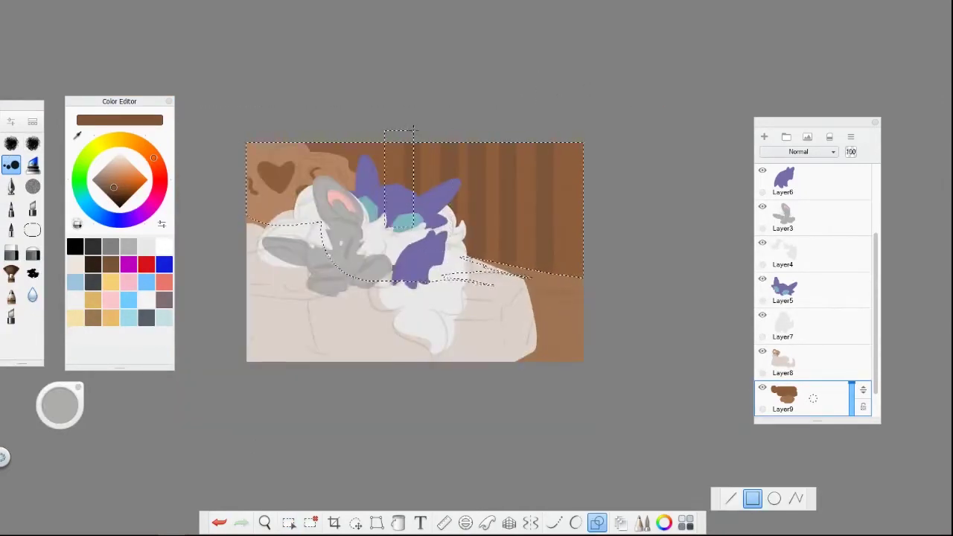
{"action": "left_click_drag", "start_coordinate": [412, 132], "coordinate": [485, 192]}
{"action": "scroll", "coordinate": [614, 319], "scroll_direction": "down", "scroll_amount": 3}
{"action": "key", "text": "ctrl+d"}
{"action": "scroll", "coordinate": [614, 319], "scroll_direction": "up", "scroll_amount": 3}
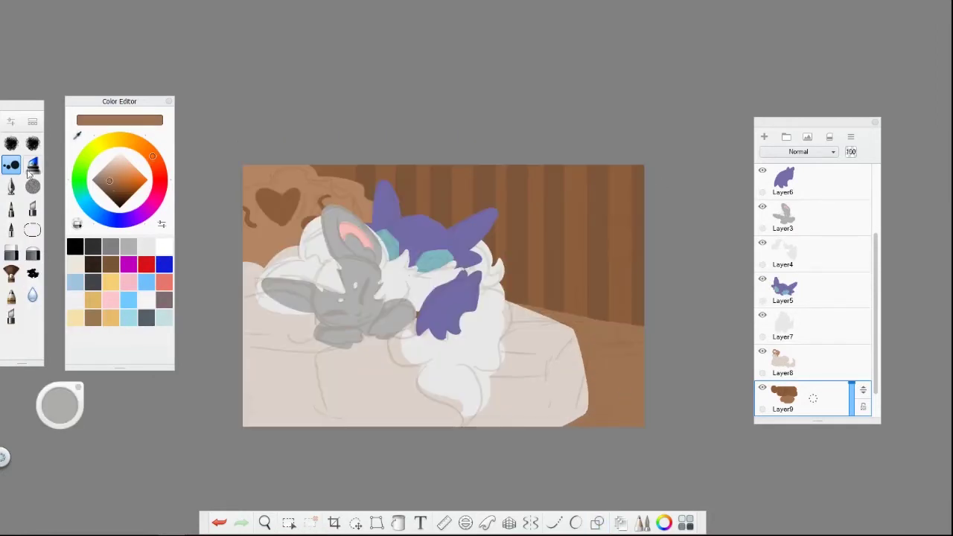
Paint a dusty pink rug with a curved edge on the floor beside the armrest, starting from the sampled sofa beige.
{"action": "key", "text": "u"}
{"action": "scroll", "coordinate": [683, 334], "scroll_direction": "down", "scroll_amount": 1}
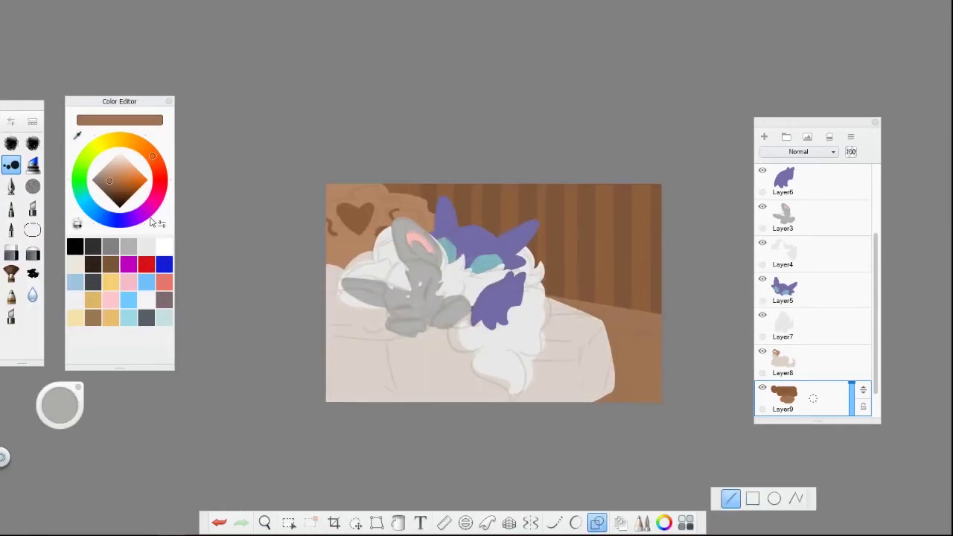
{"action": "left_click", "coordinate": [558, 379], "text": "alt"}
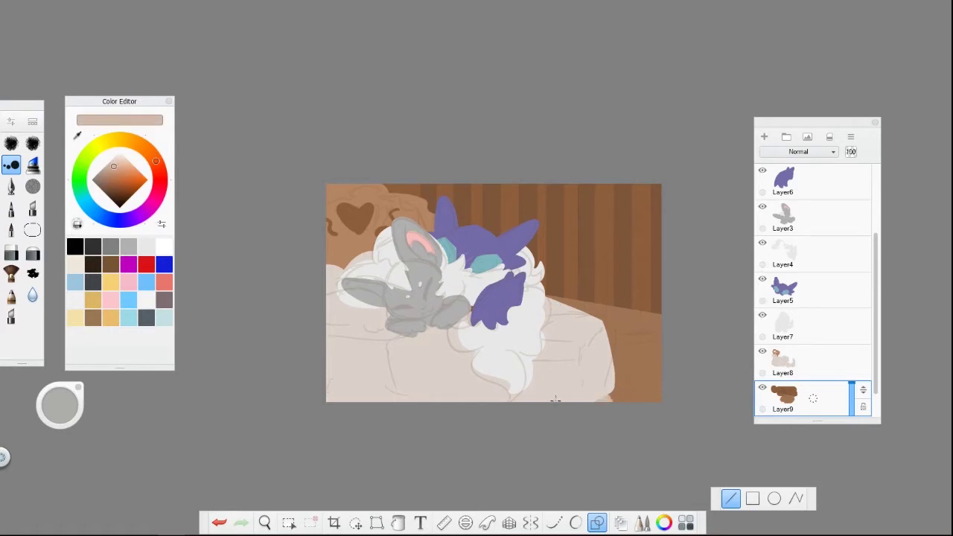
{"action": "key", "text": "ctrl+z"}
{"action": "left_click", "coordinate": [581, 400], "text": "alt"}
{"action": "left_click_drag", "start_coordinate": [575, 320], "coordinate": [593, 402]}
{"action": "scroll", "coordinate": [549, 365], "scroll_direction": "down", "scroll_amount": 2}
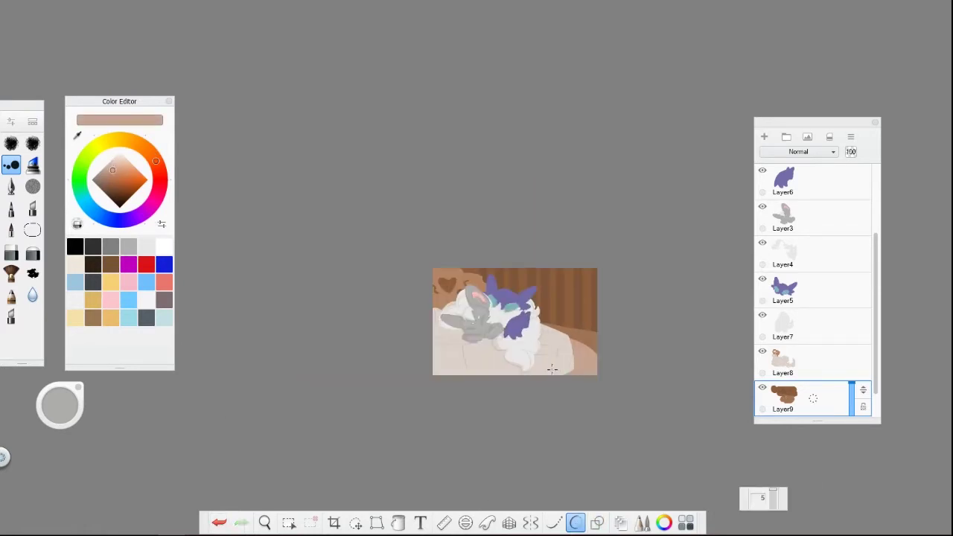
{"action": "scroll", "coordinate": [579, 339], "scroll_direction": "up", "scroll_amount": 2}
{"action": "key", "text": "ctrl+z"}
Sample the floor's brown and redraw the edge between floor and striped wall with straight lines.
{"action": "left_click", "coordinate": [579, 339], "text": "alt"}
{"action": "key", "text": "u"}
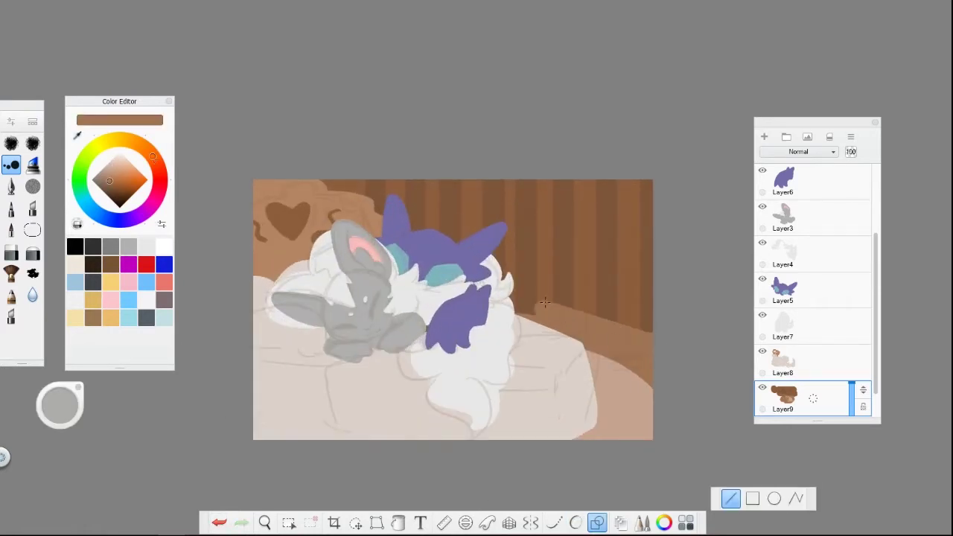
{"action": "scroll", "coordinate": [573, 306], "scroll_direction": "down", "scroll_amount": 2}
{"action": "scroll", "coordinate": [571, 298], "scroll_direction": "up", "scroll_amount": 3}
{"action": "scroll", "coordinate": [572, 298], "scroll_direction": "down", "scroll_amount": 3}
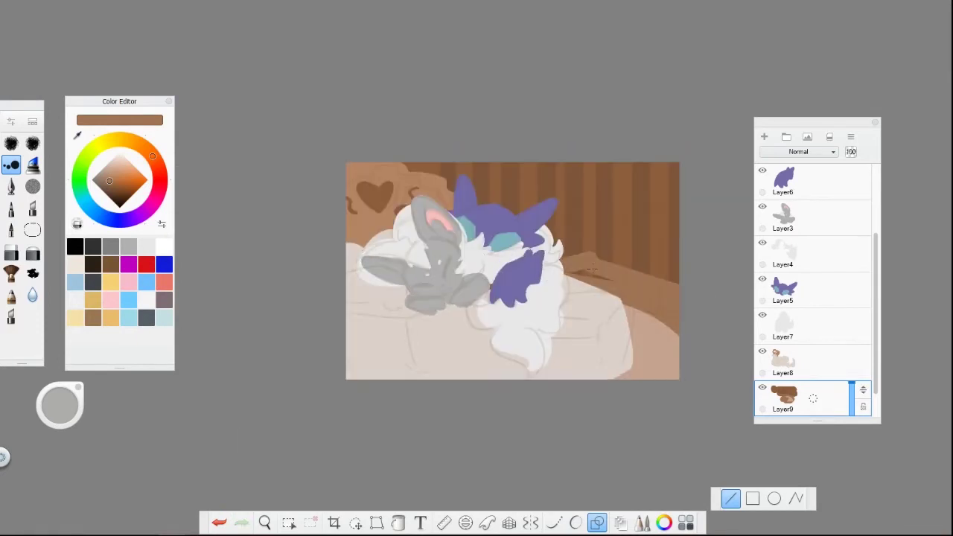
{"action": "scroll", "coordinate": [521, 275], "scroll_direction": "up", "scroll_amount": 2}
{"action": "scroll", "coordinate": [492, 245], "scroll_direction": "up", "scroll_amount": 2}
{"action": "scroll", "coordinate": [455, 275], "scroll_direction": "down", "scroll_amount": 4}
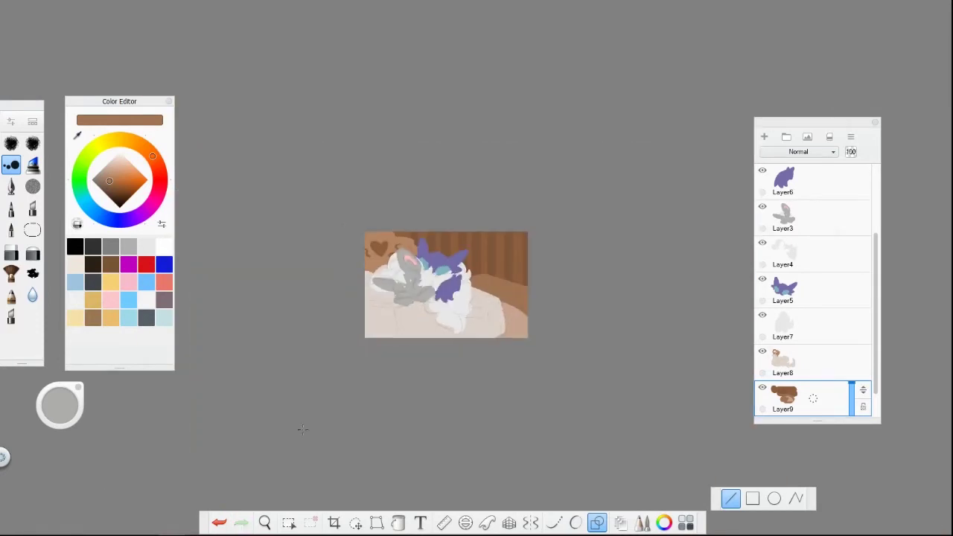
{"action": "key", "text": "v"}
{"action": "key", "text": "b"}
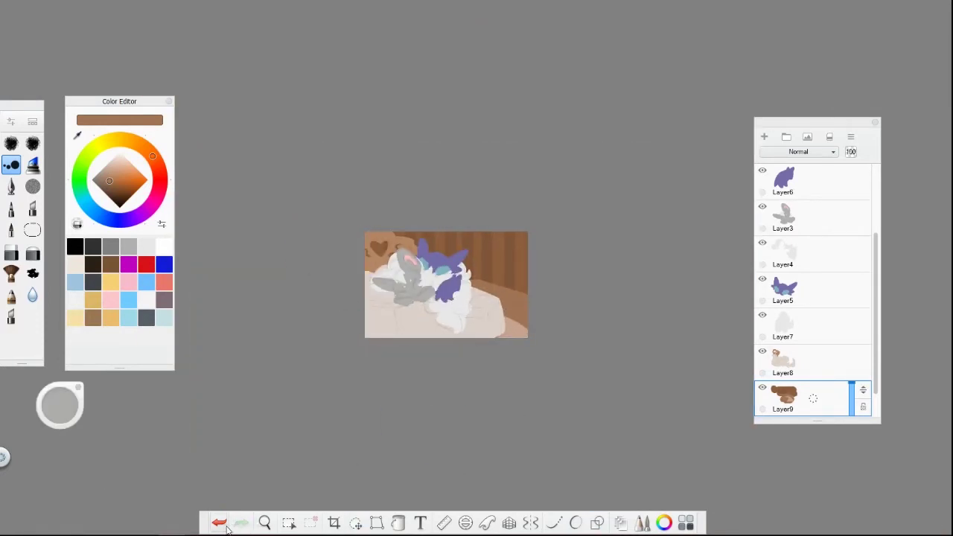
{"action": "scroll", "coordinate": [476, 264], "scroll_direction": "up", "scroll_amount": 4}
{"action": "scroll", "coordinate": [486, 316], "scroll_direction": "down", "scroll_amount": 4}
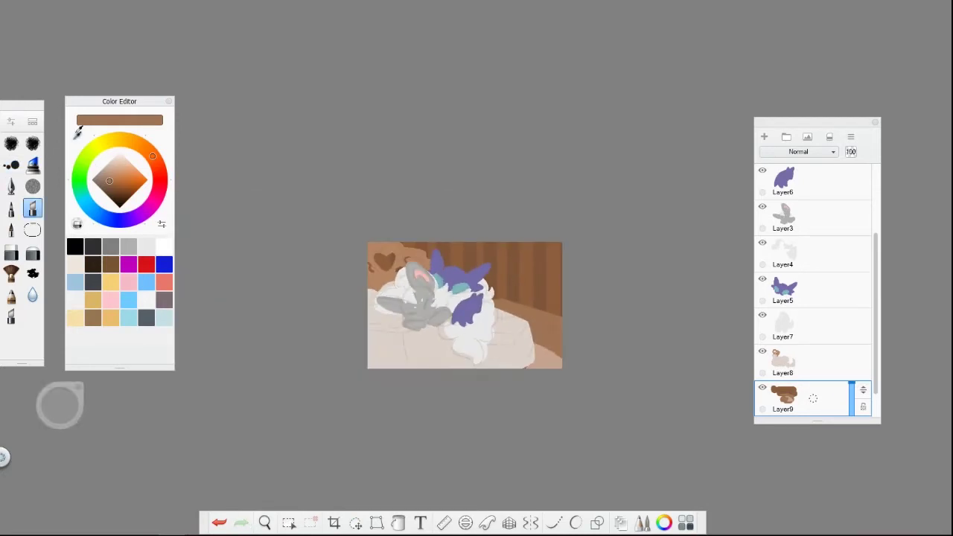
Sample the rug's dusty pink and draw a straight baseboard strip along the foot of the wall.
{"action": "left_click", "coordinate": [528, 355], "text": "alt"}
{"action": "key", "text": "u"}
{"action": "scroll", "coordinate": [566, 387], "scroll_direction": "up", "scroll_amount": 4}
{"action": "scroll", "coordinate": [505, 350], "scroll_direction": "down", "scroll_amount": 4}
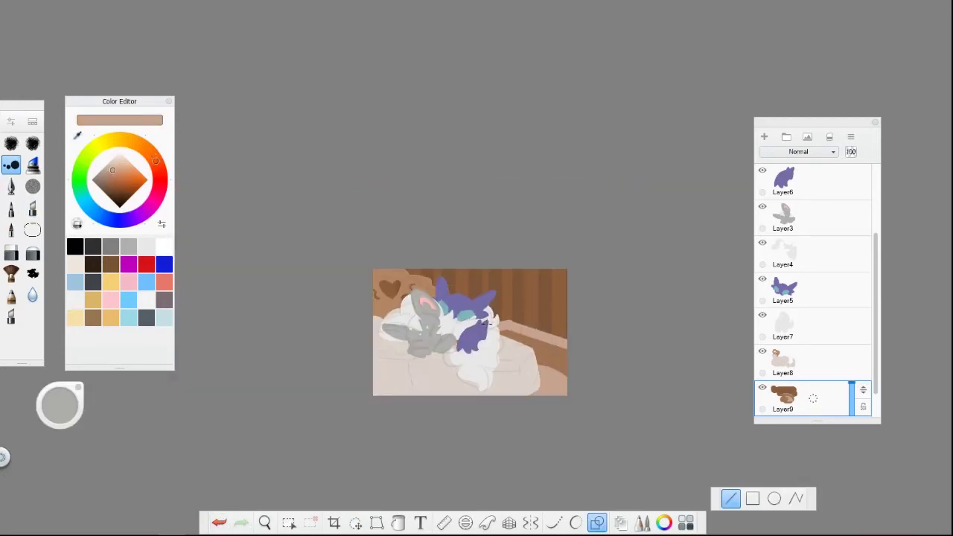
{"action": "scroll", "coordinate": [485, 322], "scroll_direction": "up", "scroll_amount": 5}
{"action": "key", "text": "x"}
Draw a dark brown window frame with a vertical crossbar in the wall's upper corner on a new layer.
{"action": "key", "text": "ctrl+shift+n"}
{"action": "scroll", "coordinate": [314, 257], "scroll_direction": "up", "scroll_amount": 1}
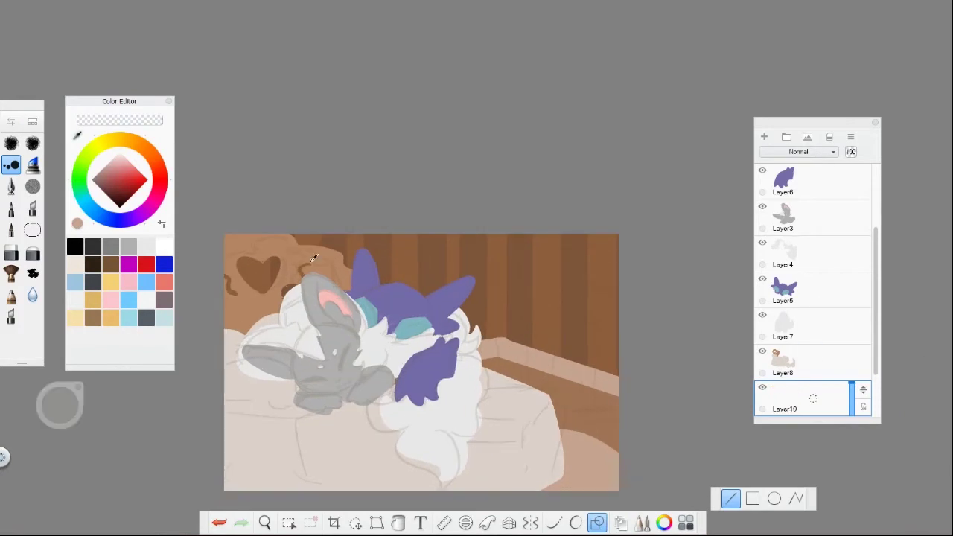
{"action": "left_click", "coordinate": [529, 276], "text": "alt"}
{"action": "mouse_move", "coordinate": [518, 234]}
{"action": "left_mouse_down"}
{"action": "mouse_move", "coordinate": [518, 299]}
{"action": "mouse_move", "coordinate": [619, 331]}
{"action": "left_mouse_up"}
{"action": "scroll", "coordinate": [626, 320], "scroll_direction": "down", "scroll_amount": 1}
{"action": "scroll", "coordinate": [570, 300], "scroll_direction": "down", "scroll_amount": 1}
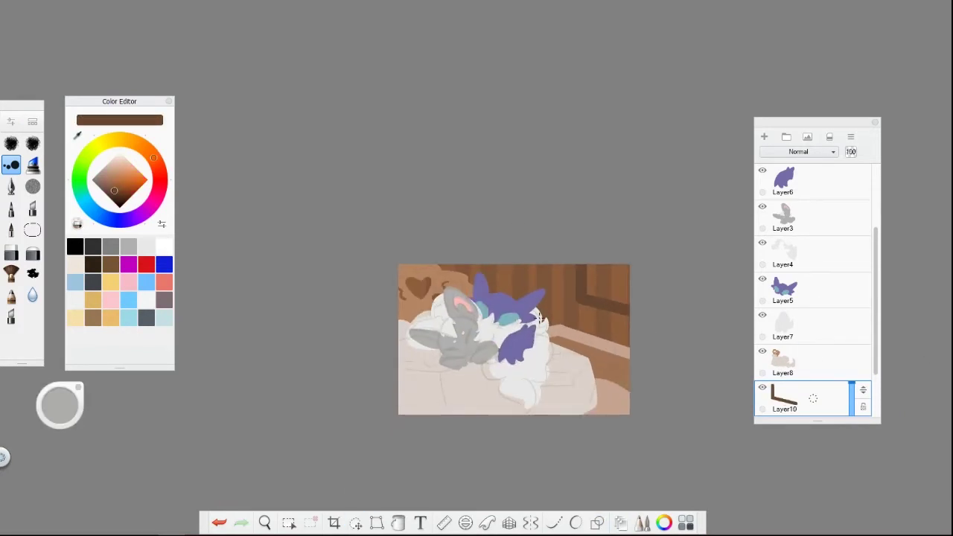
{"action": "scroll", "coordinate": [541, 318], "scroll_direction": "up", "scroll_amount": 3}
{"action": "left_click_drag", "start_coordinate": [596, 183], "coordinate": [596, 276]}
{"action": "scroll", "coordinate": [596, 275], "scroll_direction": "down", "scroll_amount": 3}
Outline the window area with a polyline selection and paint it yellow on a new layer.
{"action": "key", "text": "m"}
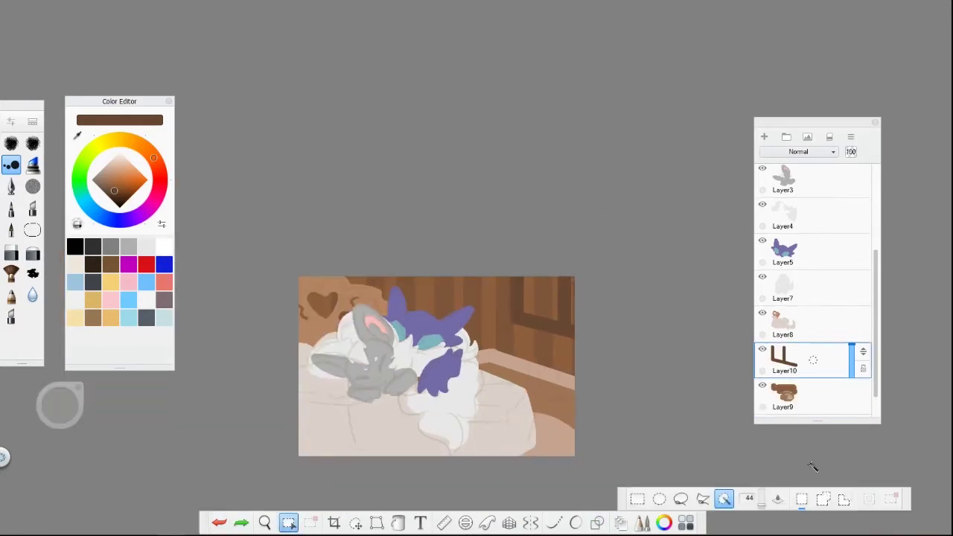
{"action": "left_click", "coordinate": [702, 499]}
{"action": "mouse_move", "coordinate": [510, 272]}
{"action": "left_mouse_down"}
{"action": "mouse_move", "coordinate": [511, 322]}
{"action": "mouse_move", "coordinate": [581, 339]}
{"action": "left_mouse_up"}
{"action": "key", "text": "ctrl+shift+n"}
{"action": "left_click", "coordinate": [33, 165]}
{"action": "left_click", "coordinate": [110, 281]}
{"action": "mouse_move", "coordinate": [521, 287]}
{"action": "left_mouse_down"}
{"action": "mouse_move", "coordinate": [566, 328]}
{"action": "mouse_move", "coordinate": [521, 281]}
{"action": "left_mouse_up"}
Paint pink over the lower part of the yellow window sky and clear the selection.
{"action": "left_click", "coordinate": [126, 167]}
{"action": "left_click", "coordinate": [32, 273]}
{"action": "scroll", "coordinate": [580, 277], "scroll_direction": "down", "scroll_amount": 3}
{"action": "scroll", "coordinate": [551, 282], "scroll_direction": "up", "scroll_amount": 3}
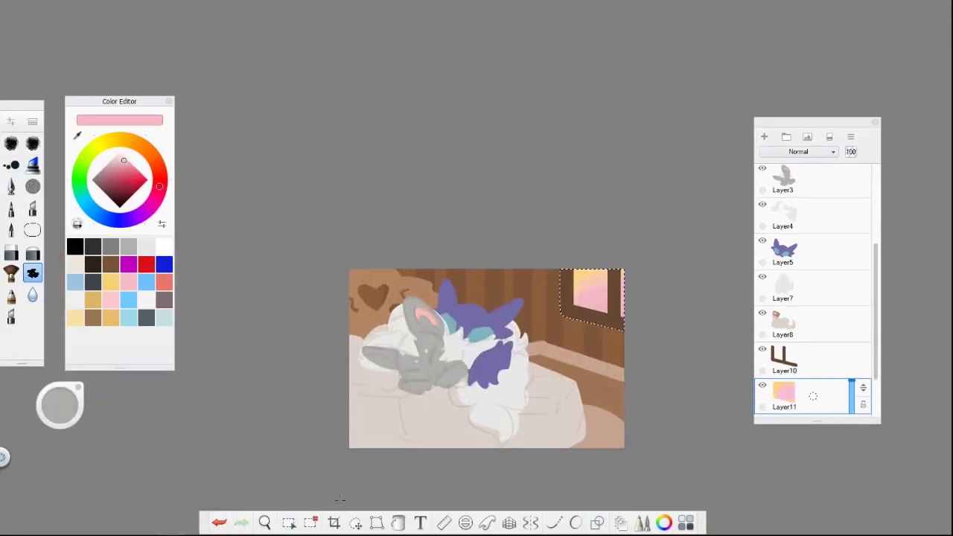
{"action": "key", "text": "ctrl+d"}
{"action": "scroll", "coordinate": [547, 385], "scroll_direction": "down", "scroll_amount": 2}
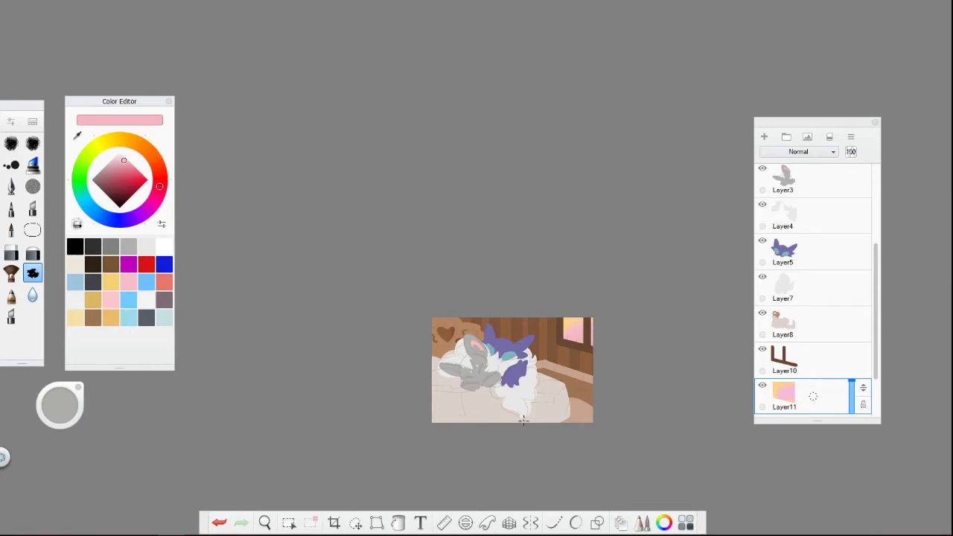
Erase the sky paint outside the window frame and move the frame and sky layers above the sketch layer.
{"action": "scroll", "coordinate": [484, 380], "scroll_direction": "up", "scroll_amount": 3}
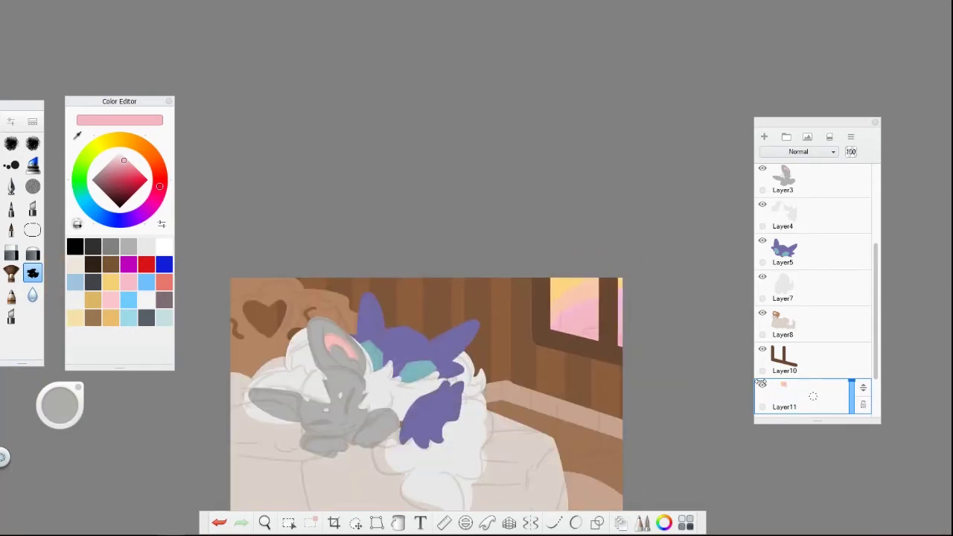
{"action": "scroll", "coordinate": [567, 367], "scroll_direction": "up", "scroll_amount": 2}
{"action": "key", "text": "e"}
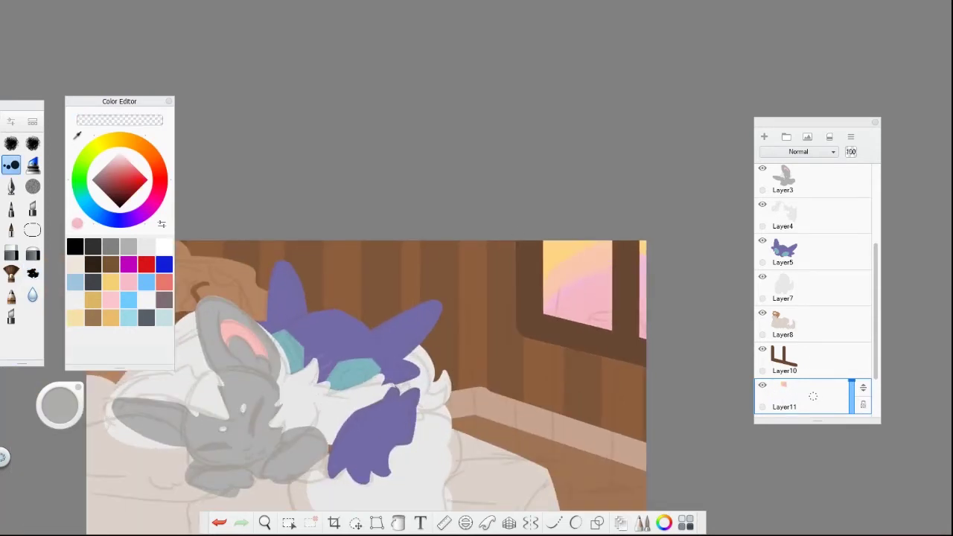
{"action": "scroll", "coordinate": [485, 380], "scroll_direction": "down", "scroll_amount": 3}
{"action": "left_click", "coordinate": [809, 361]}
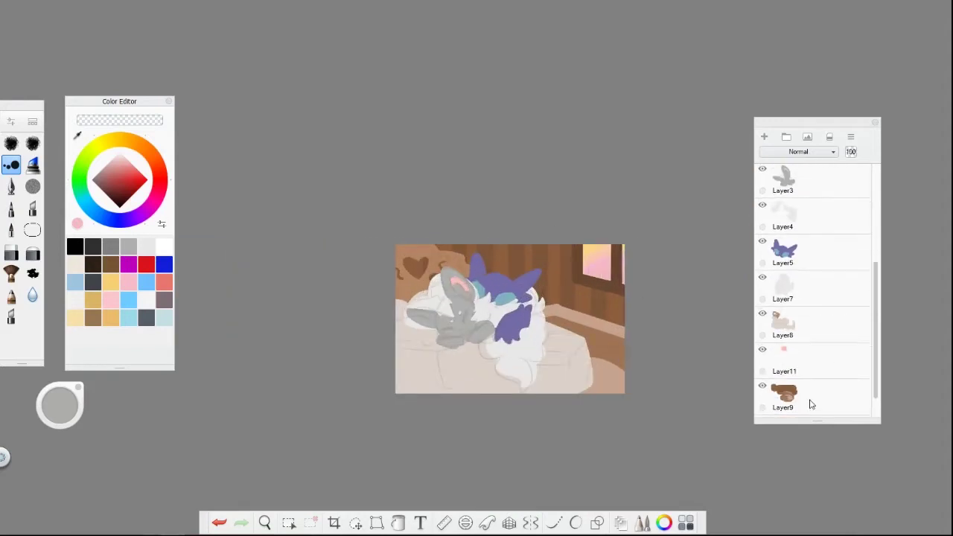
{"action": "left_click_drag", "start_coordinate": [809, 402], "coordinate": [879, 245]}
Fill a new layer above the character colours with hot pink and set it to Multiply at 39 opacity.
{"action": "left_click", "coordinate": [138, 172]}
{"action": "left_click", "coordinate": [812, 151]}
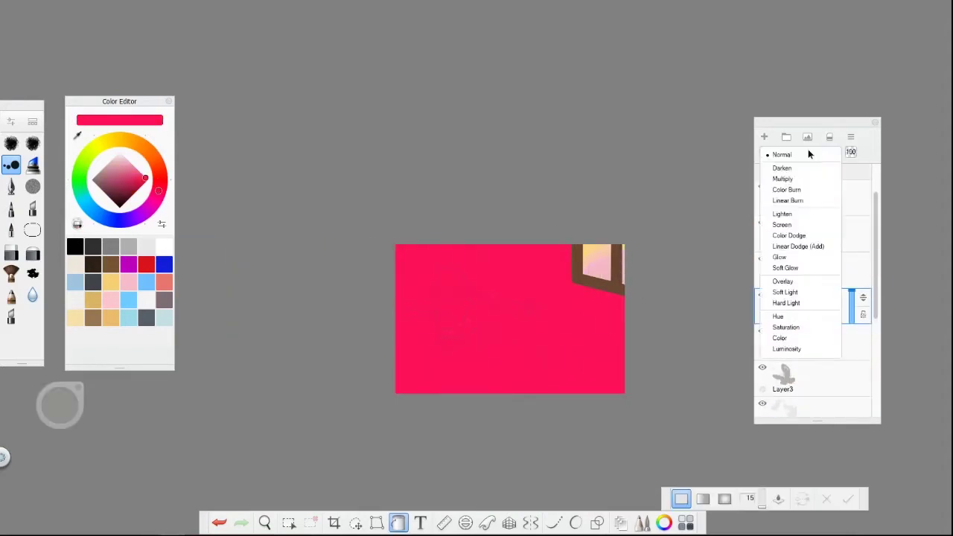
{"action": "left_click", "coordinate": [787, 177]}
Recolour the Multiply tint layer to a dark magenta.
{"action": "left_click", "coordinate": [33, 164]}
{"action": "left_click", "coordinate": [161, 183]}
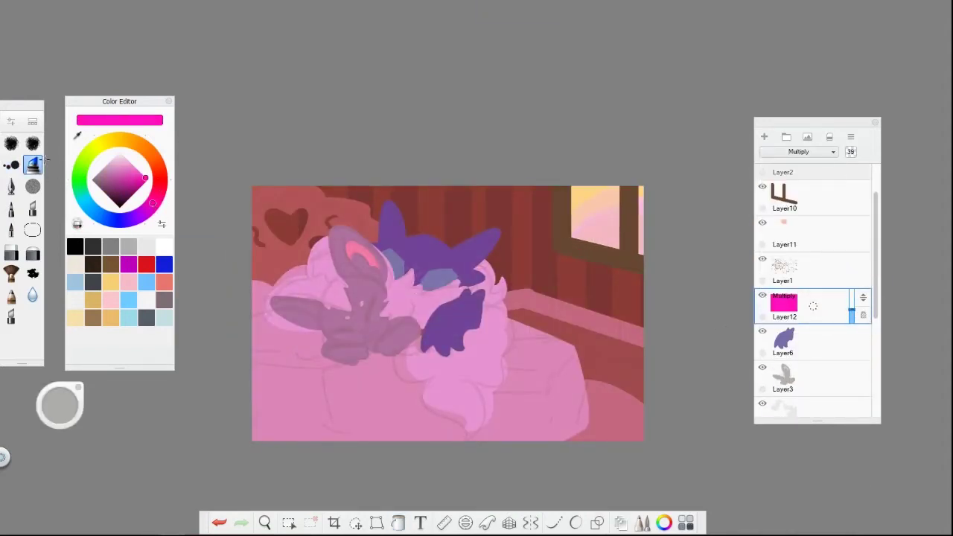
{"action": "left_click", "coordinate": [126, 186]}
{"action": "scroll", "coordinate": [447, 313], "scroll_direction": "down", "scroll_amount": 2}
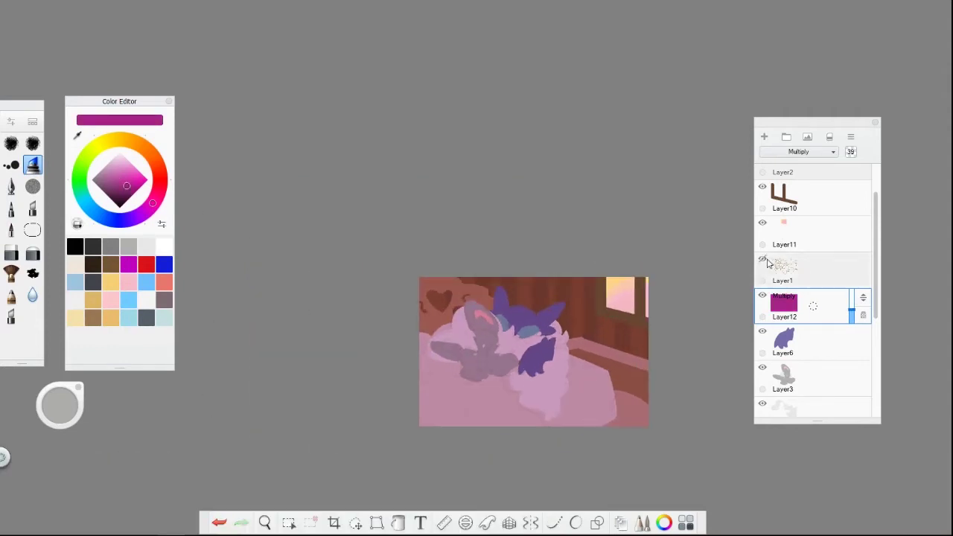
Hide the tint layer and draw the grey character's closed eyes and small mouth in dark brown on a new layer above its colours.
{"action": "left_click", "coordinate": [765, 136]}
{"action": "scroll", "coordinate": [531, 277], "scroll_direction": "up", "scroll_amount": 5}
{"action": "left_click", "coordinate": [762, 295]}
{"action": "left_click", "coordinate": [32, 209]}
{"action": "left_click", "coordinate": [532, 277], "text": "alt"}
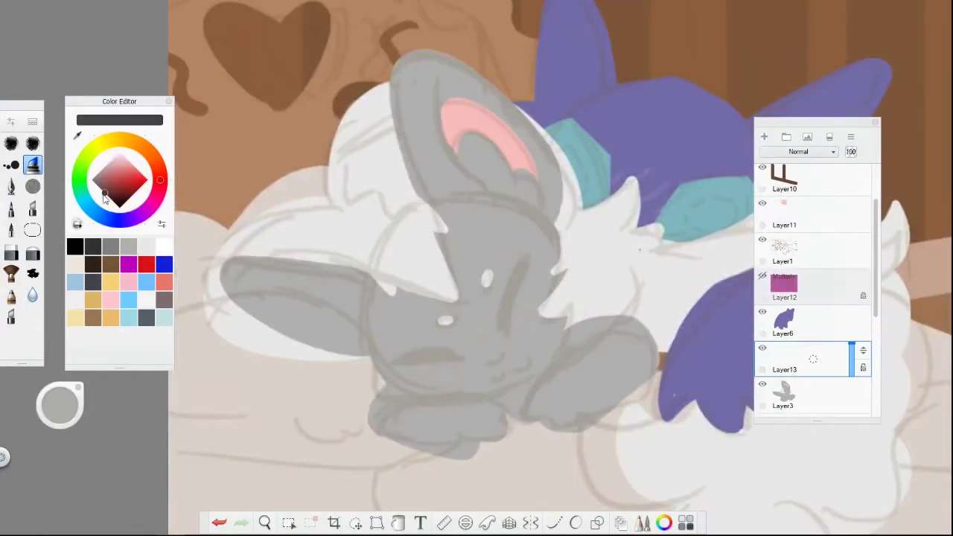
{"action": "key", "text": "ctrl+z"}
{"action": "left_click_drag", "start_coordinate": [531, 277], "coordinate": [505, 342]}
{"action": "left_click_drag", "start_coordinate": [384, 384], "coordinate": [453, 376]}
{"action": "left_click_drag", "start_coordinate": [477, 336], "coordinate": [460, 315]}
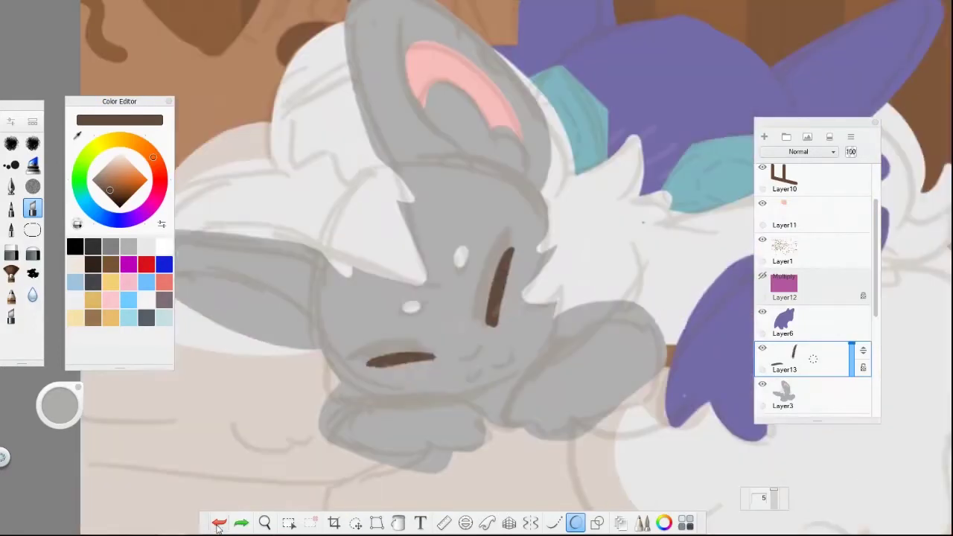
{"action": "left_click_drag", "start_coordinate": [466, 366], "coordinate": [514, 362]}
Show the Multiply tint layer again and hide the sketch layer.
{"action": "scroll", "coordinate": [463, 368], "scroll_direction": "down", "scroll_amount": 5}
{"action": "left_click", "coordinate": [762, 275]}
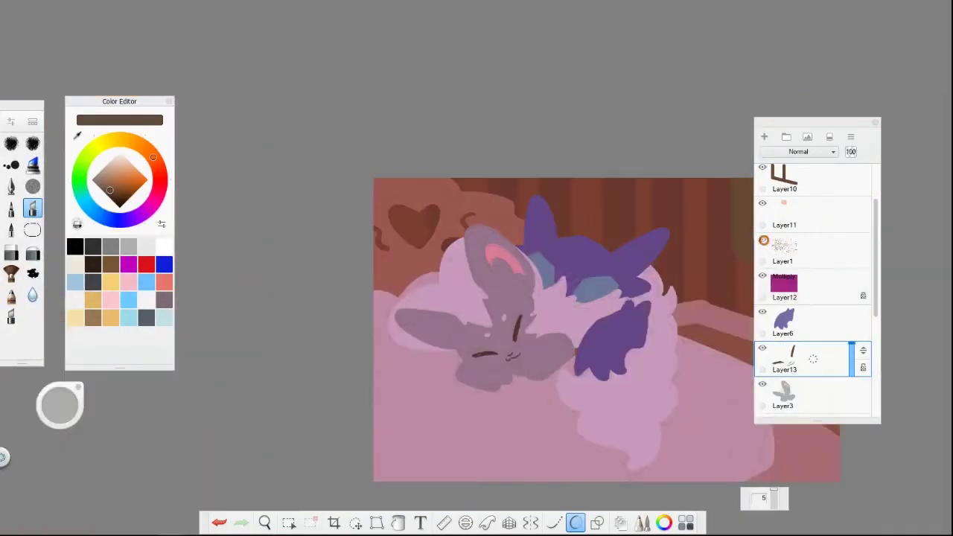
{"action": "left_click", "coordinate": [762, 240]}
{"action": "scroll", "coordinate": [528, 313], "scroll_direction": "up", "scroll_amount": 3}
{"action": "scroll", "coordinate": [528, 313], "scroll_direction": "down", "scroll_amount": 5}
{"action": "left_click", "coordinate": [823, 327]}
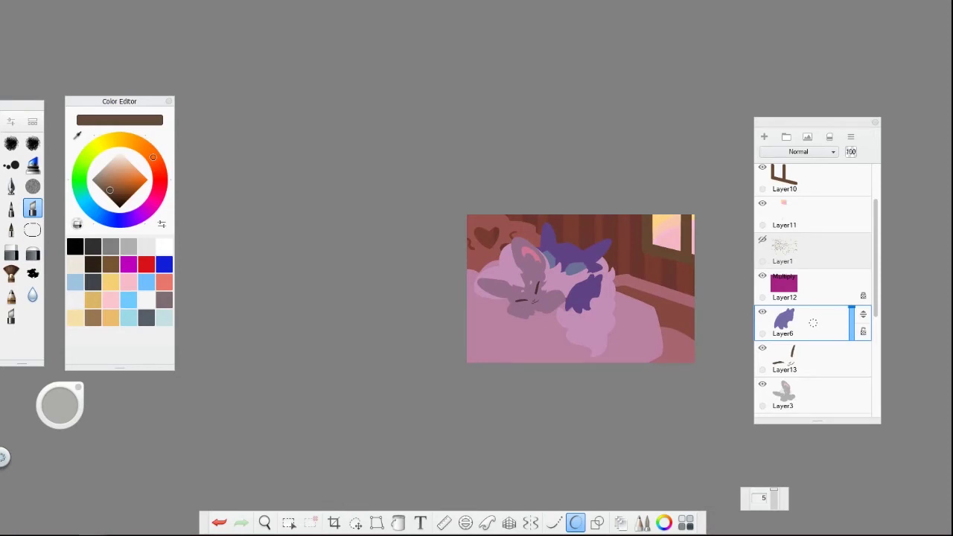
{"action": "scroll", "coordinate": [581, 291], "scroll_direction": "up", "scroll_amount": 5}
{"action": "scroll", "coordinate": [581, 291], "scroll_direction": "down", "scroll_amount": 6}
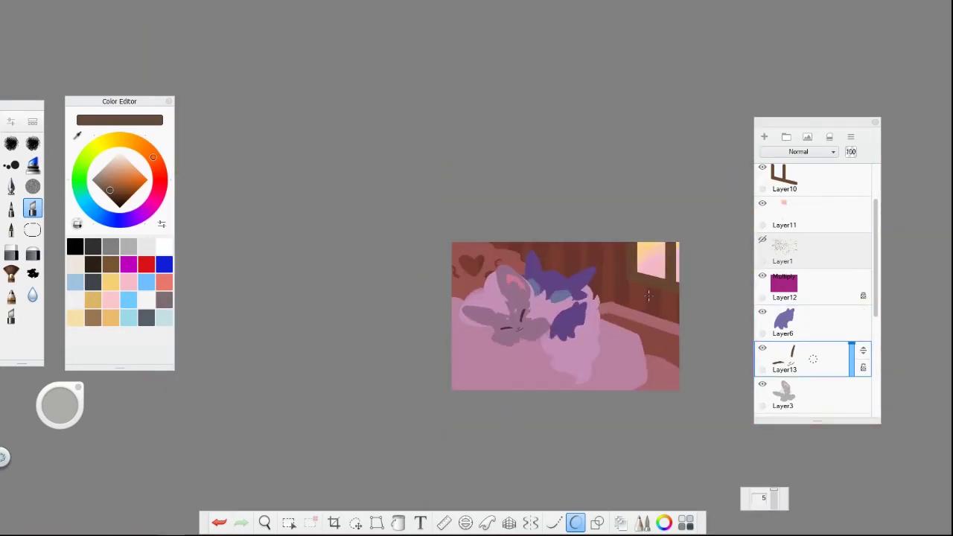
Set the Multiply tint layer's opacity to 44.
{"action": "left_click", "coordinate": [815, 286]}
{"action": "scroll", "coordinate": [816, 254], "scroll_direction": "down", "scroll_amount": 3}
{"action": "left_click", "coordinate": [816, 240]}
{"action": "scroll", "coordinate": [566, 313], "scroll_direction": "up", "scroll_amount": 4}
{"action": "scroll", "coordinate": [522, 298], "scroll_direction": "down", "scroll_amount": 4}
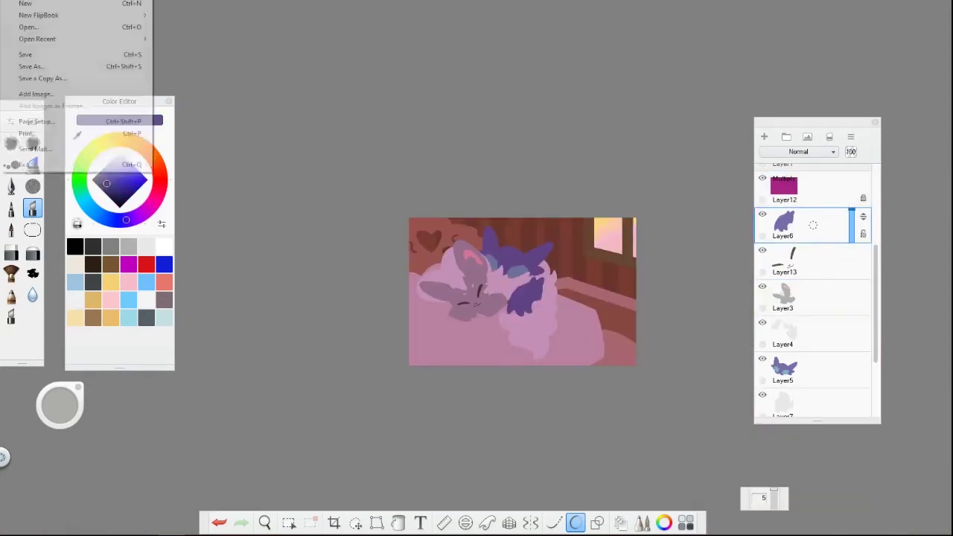
{"action": "scroll", "coordinate": [504, 294], "scroll_direction": "up", "scroll_amount": 3}
{"action": "scroll", "coordinate": [504, 294], "scroll_direction": "down", "scroll_amount": 2}
{"action": "scroll", "coordinate": [514, 298], "scroll_direction": "up", "scroll_amount": 5}
{"action": "scroll", "coordinate": [815, 298], "scroll_direction": "down", "scroll_amount": 3}
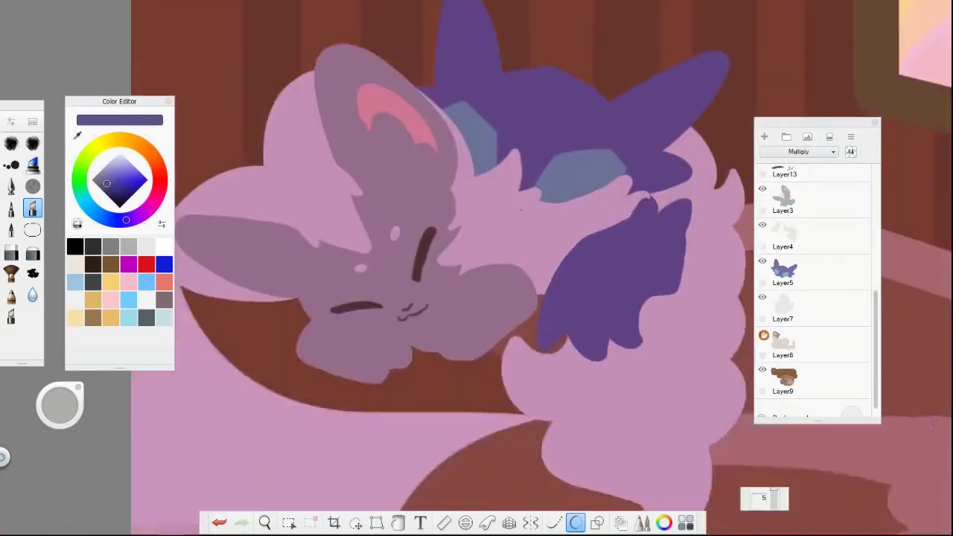
Merge the face lines and all character colour layers into one layer above the cream blanket layer.
{"action": "left_click", "coordinate": [783, 341]}
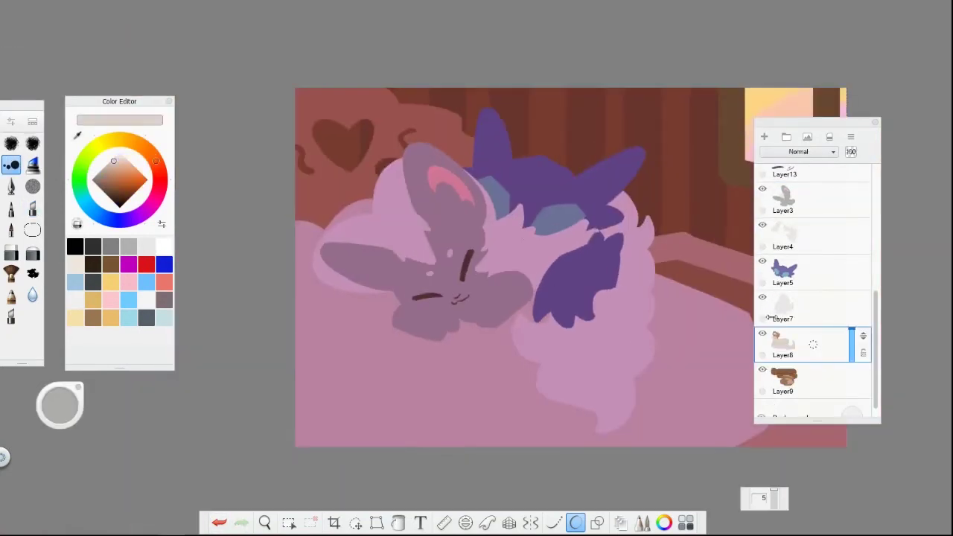
{"action": "scroll", "coordinate": [816, 298], "scroll_direction": "up", "scroll_amount": 2}
{"action": "left_click", "coordinate": [784, 244]}
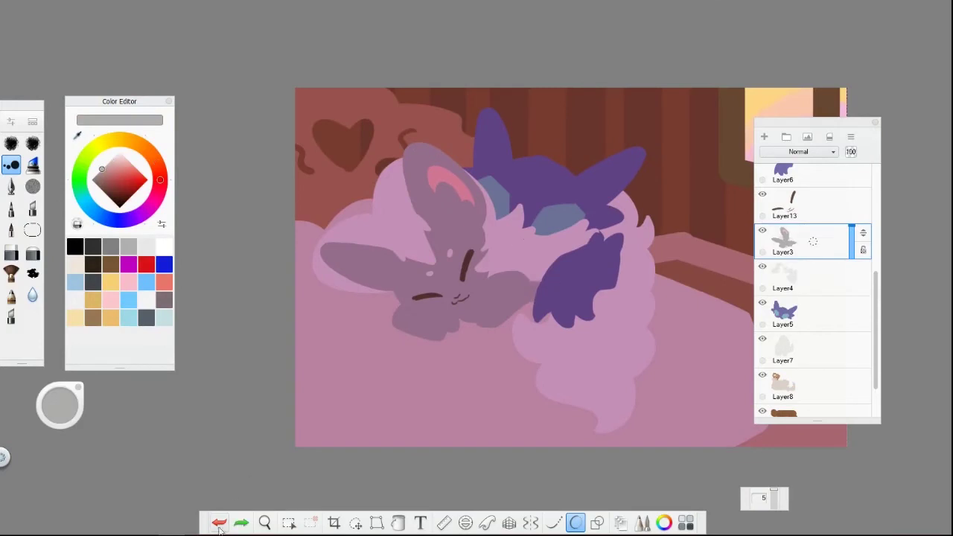
{"action": "key", "text": "ctrl+e"}
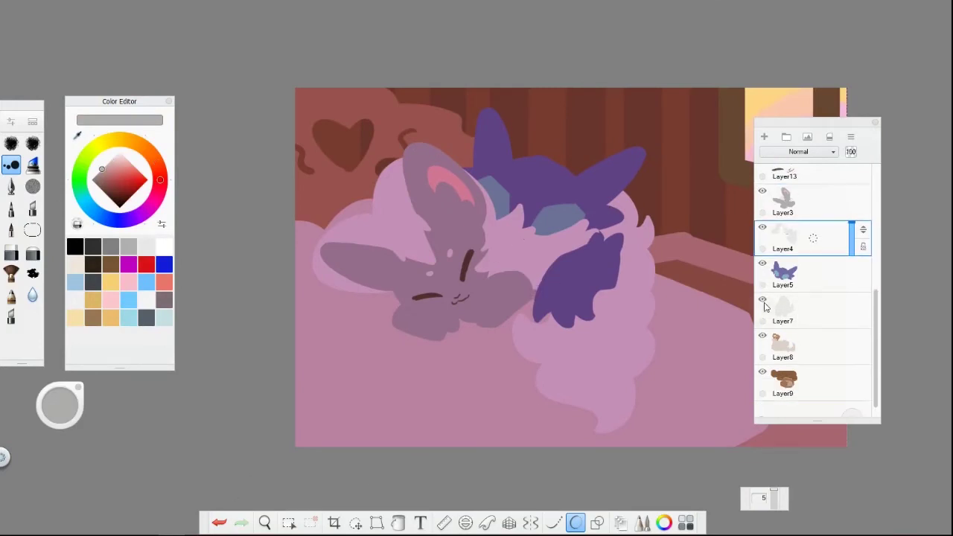
{"action": "key", "text": "ctrl+e"}
{"action": "key", "text": "ctrl+e"}
{"action": "key", "text": "ctrl+e"}
{"action": "key", "text": "ctrl+plus"}
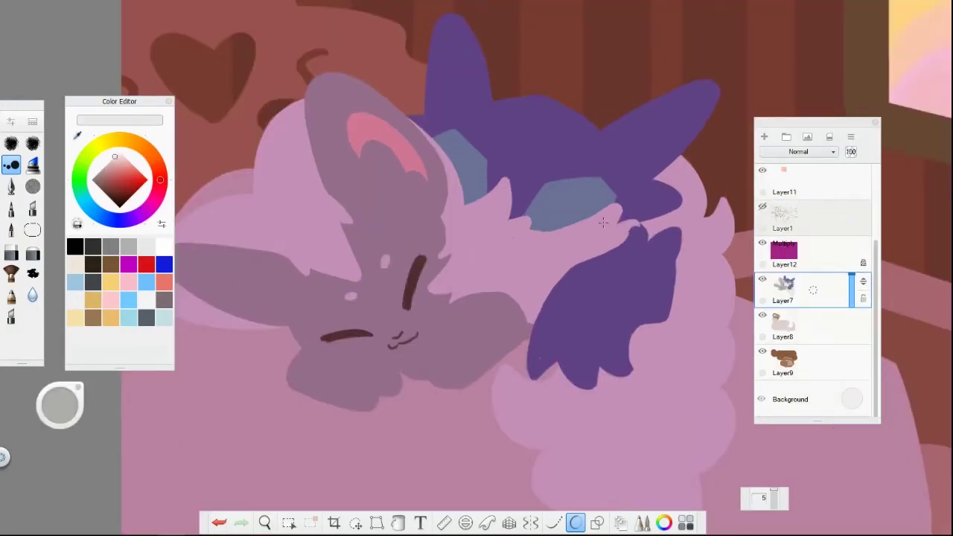
{"action": "left_click", "coordinate": [623, 241], "text": "alt"}
{"action": "key", "text": "ctrl+minus"}
{"action": "key", "text": "ctrl+minus"}
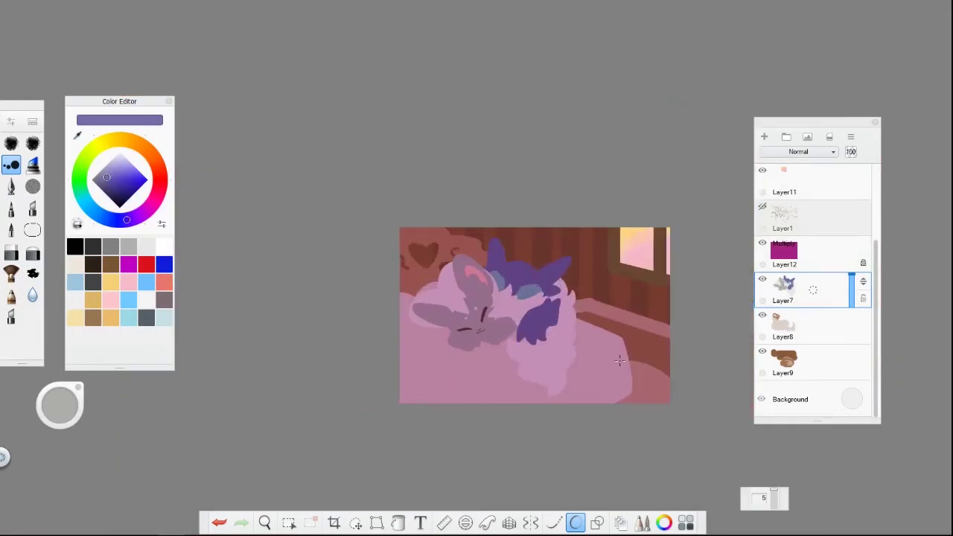
{"action": "scroll", "coordinate": [819, 313], "scroll_direction": "up", "scroll_amount": 1}
{"action": "scroll", "coordinate": [810, 306], "scroll_direction": "down", "scroll_amount": 1}
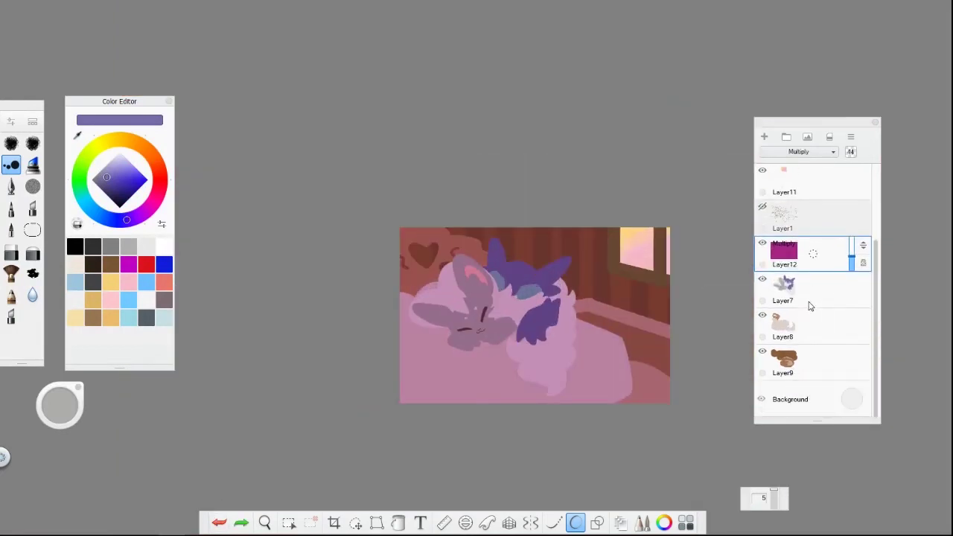
Select the area around the characters with the magic wand, duplicate the Multiply tint and trim one copy to the characters' shape.
{"action": "key", "text": "m"}
{"action": "left_click", "coordinate": [811, 257]}
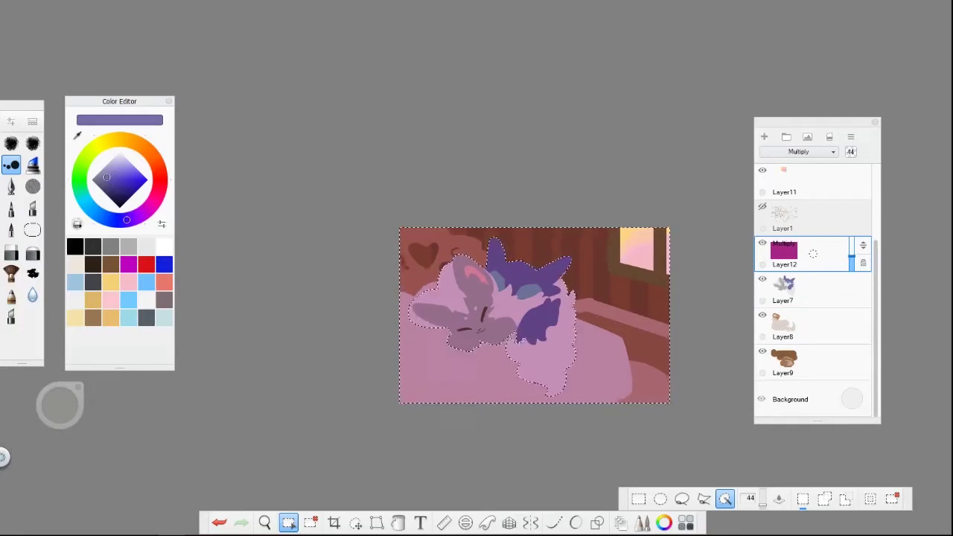
{"action": "key", "text": "ctrl+d"}
{"action": "left_click", "coordinate": [812, 294]}
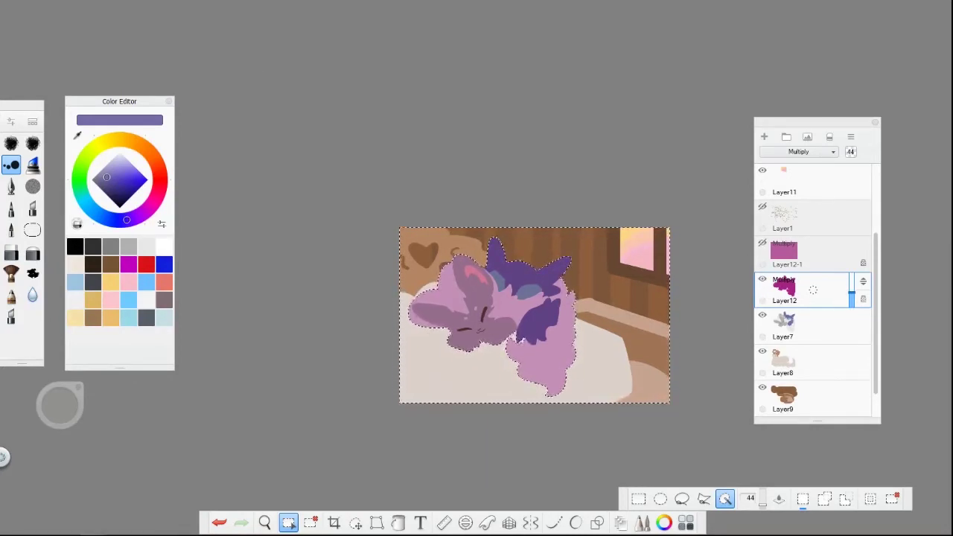
Move the full tint copy below the characters, show it, and merge the trimmed tint into a duplicate of the character layer.
{"action": "left_click_drag", "start_coordinate": [820, 254], "coordinate": [819, 326]}
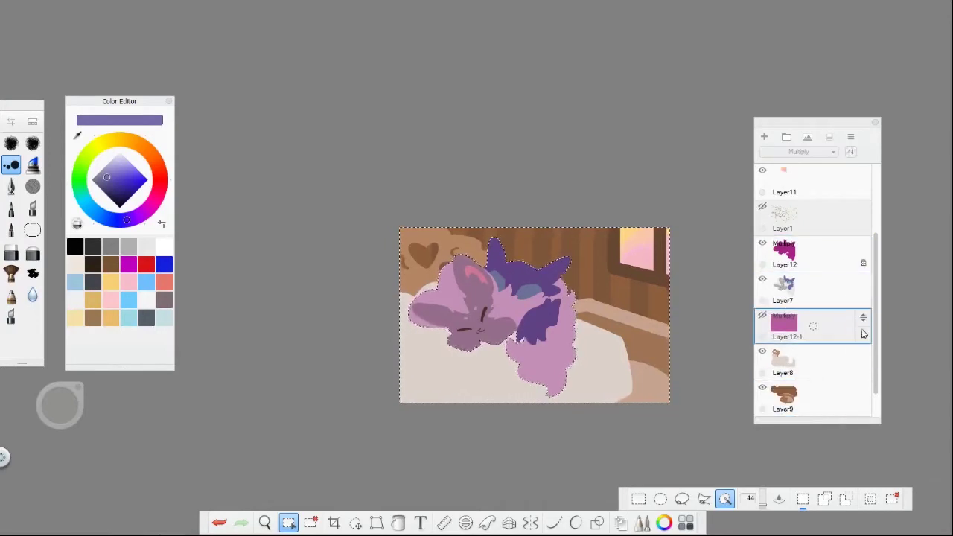
{"action": "left_click", "coordinate": [762, 317]}
{"action": "left_click", "coordinate": [811, 253]}
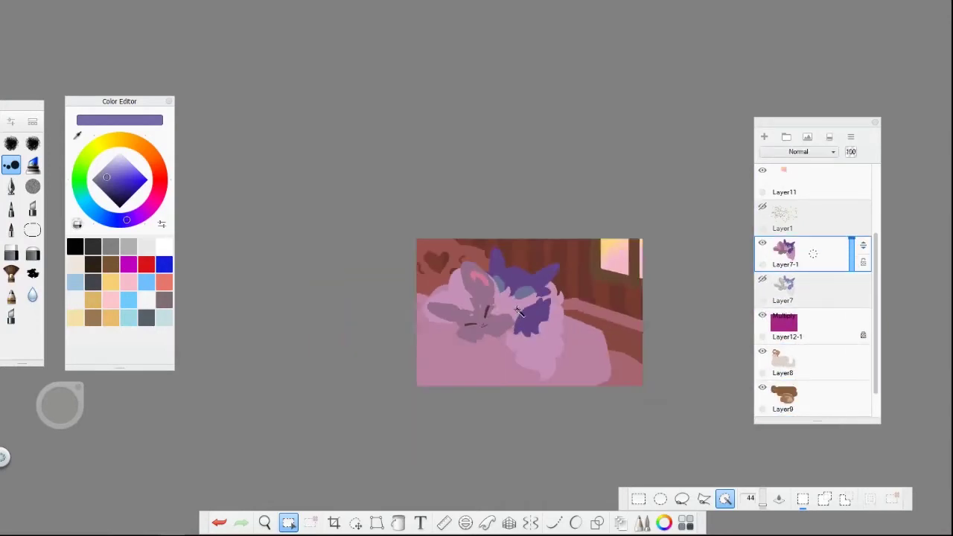
Shade the purple character's ears with lighter purple edges and dark purple shadows.
{"action": "scroll", "coordinate": [562, 294], "scroll_direction": "up", "scroll_amount": 5}
{"action": "left_click", "coordinate": [32, 143]}
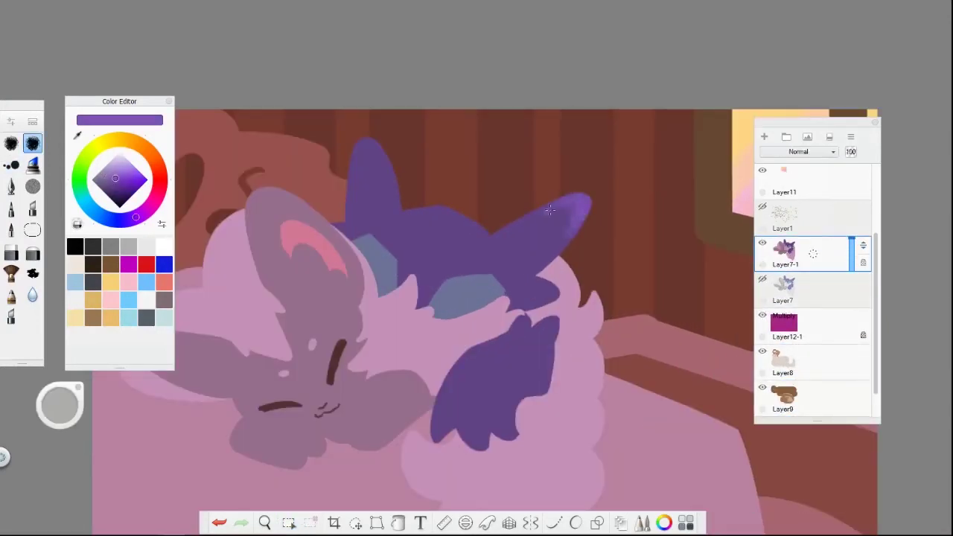
{"action": "scroll", "coordinate": [477, 313], "scroll_direction": "up", "scroll_amount": 1}
{"action": "left_click", "coordinate": [113, 190]}
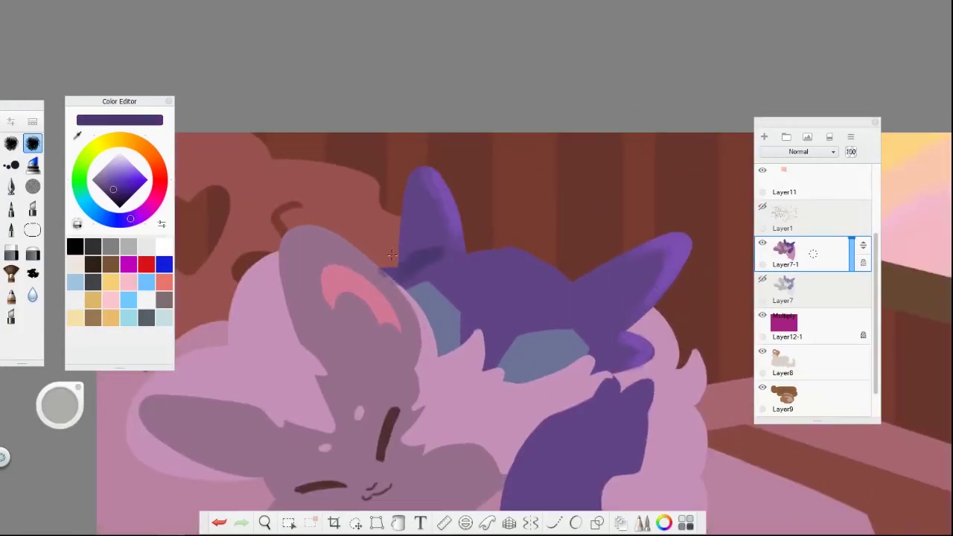
{"action": "scroll", "coordinate": [392, 256], "scroll_direction": "down", "scroll_amount": 4}
{"action": "scroll", "coordinate": [447, 268], "scroll_direction": "up", "scroll_amount": 3}
{"action": "scroll", "coordinate": [484, 280], "scroll_direction": "down", "scroll_amount": 3}
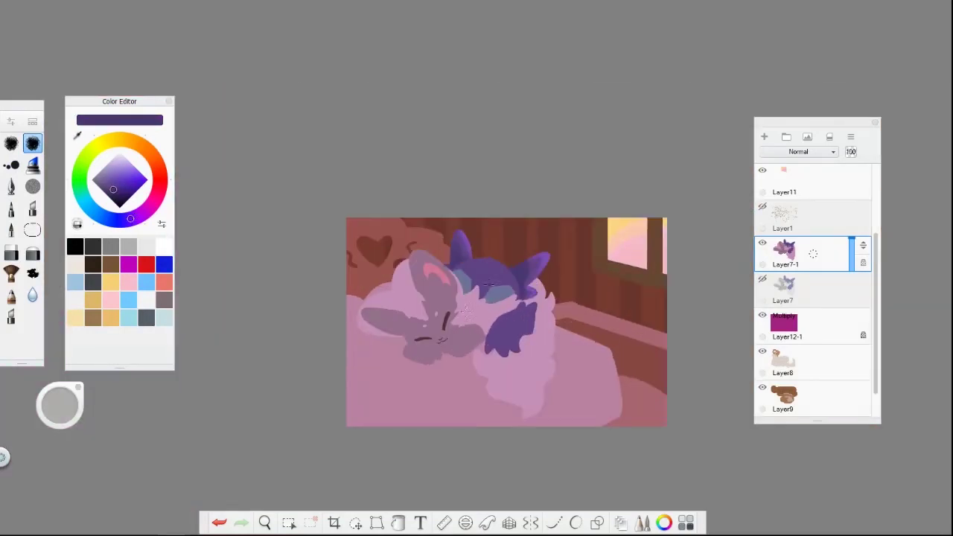
Paint a lighter purple highlight along the upper edge of the purple character's head.
{"action": "scroll", "coordinate": [484, 286], "scroll_direction": "up", "scroll_amount": 5}
{"action": "left_click", "coordinate": [77, 136]}
{"action": "left_click", "coordinate": [477, 134]}
{"action": "mouse_move", "coordinate": [432, 142]}
{"action": "left_mouse_down"}
{"action": "mouse_move", "coordinate": [596, 156]}
{"action": "mouse_move", "coordinate": [648, 246]}
{"action": "left_mouse_up"}
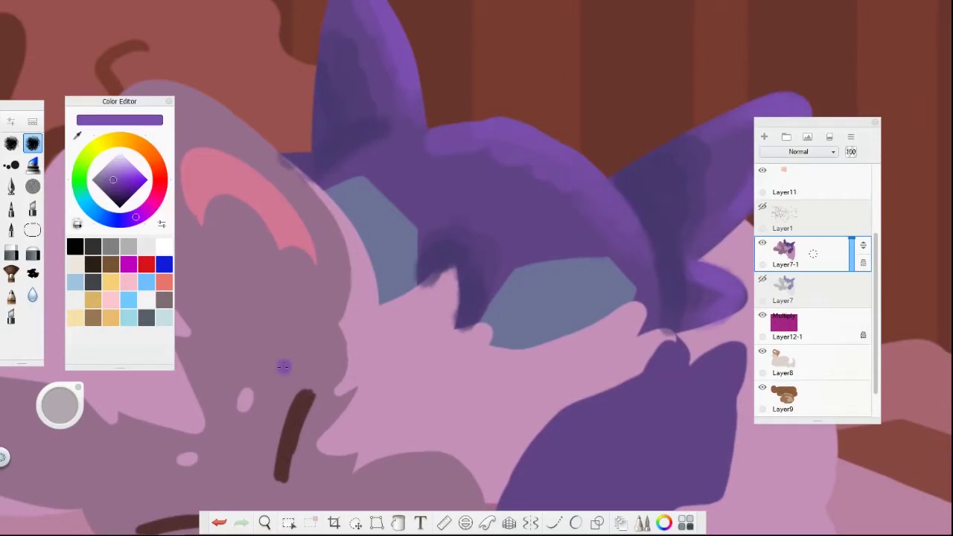
{"action": "scroll", "coordinate": [477, 298], "scroll_direction": "down", "scroll_amount": 6}
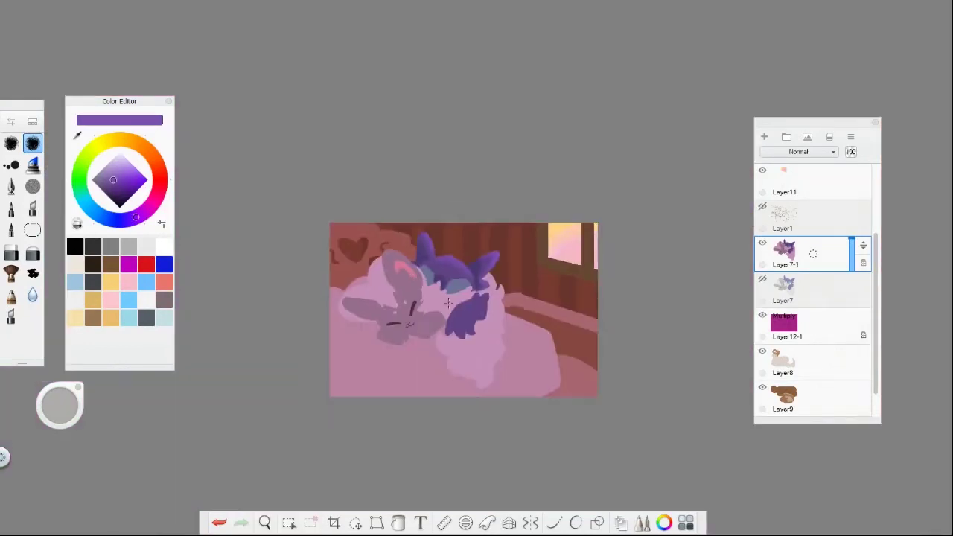
{"action": "scroll", "coordinate": [477, 298], "scroll_direction": "up", "scroll_amount": 4}
{"action": "scroll", "coordinate": [415, 235], "scroll_direction": "down", "scroll_amount": 5}
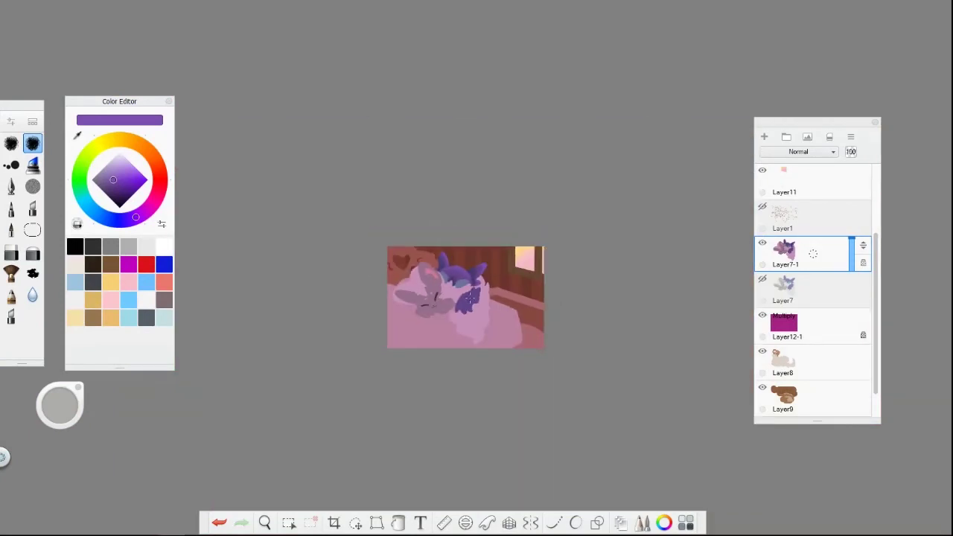
Shade the purple patch on the white fur with dark purple folds and lighter purple edges.
{"action": "scroll", "coordinate": [470, 297], "scroll_direction": "up", "scroll_amount": 5}
{"action": "left_click_drag", "start_coordinate": [455, 283], "coordinate": [466, 332]}
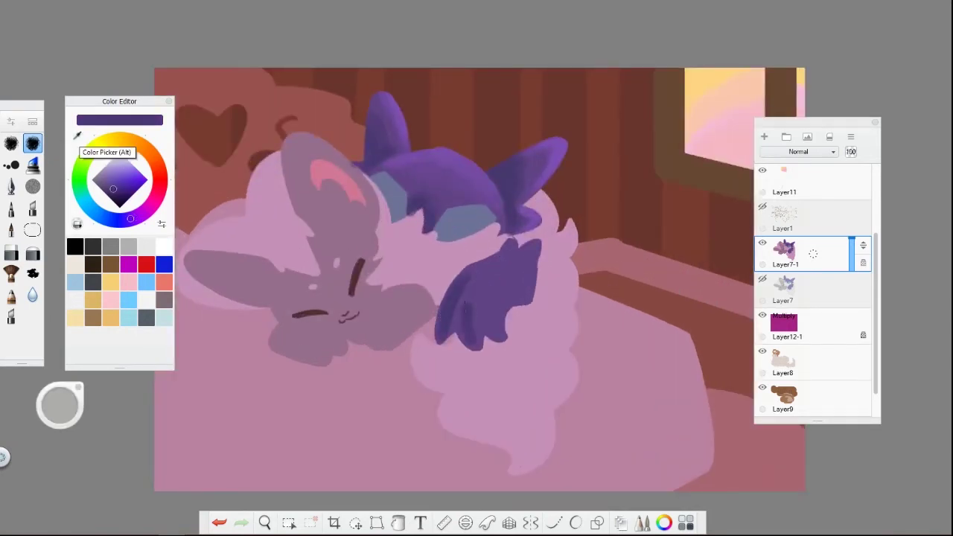
{"action": "left_click", "coordinate": [524, 258], "text": "alt"}
{"action": "scroll", "coordinate": [508, 306], "scroll_direction": "down", "scroll_amount": 1}
{"action": "scroll", "coordinate": [508, 306], "scroll_direction": "up", "scroll_amount": 2}
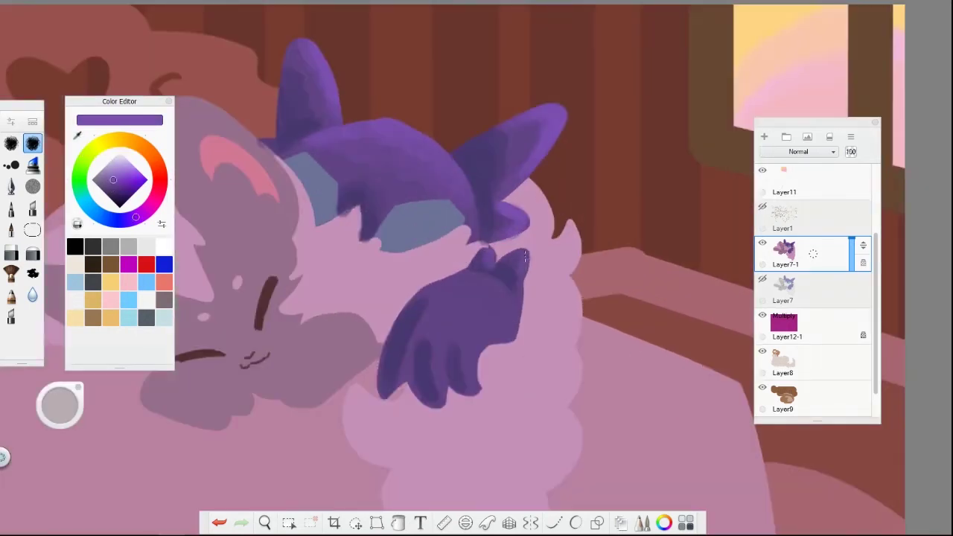
{"action": "scroll", "coordinate": [508, 306], "scroll_direction": "down", "scroll_amount": 5}
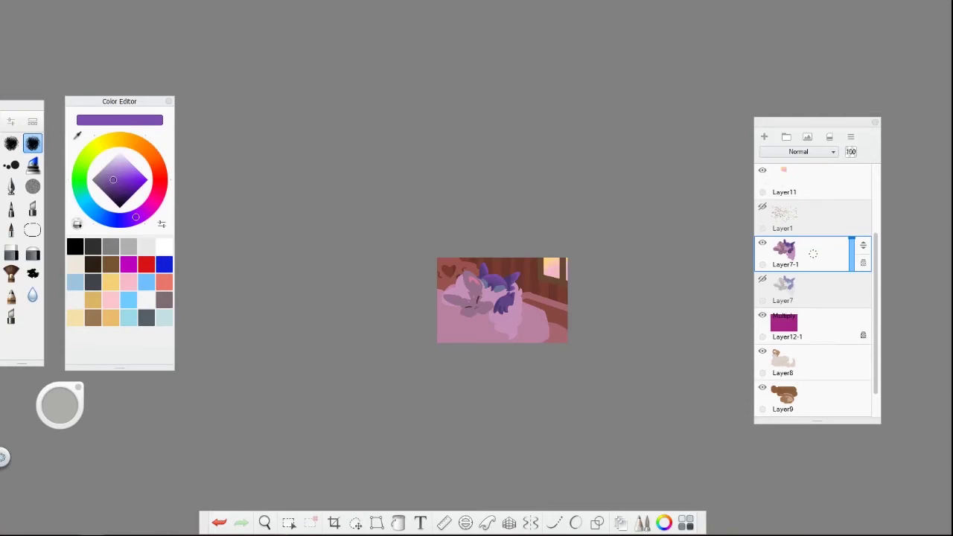
Hide the shaded character layer and build a second, unshaded tinted copy from the flat character layer.
{"action": "scroll", "coordinate": [477, 401], "scroll_direction": "up", "scroll_amount": 4}
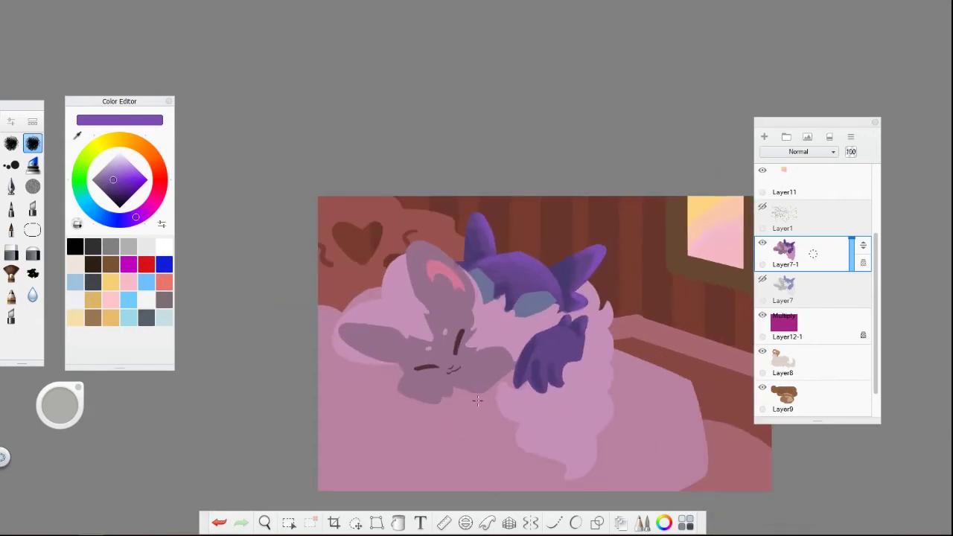
{"action": "left_click", "coordinate": [763, 243]}
{"action": "left_click", "coordinate": [805, 328]}
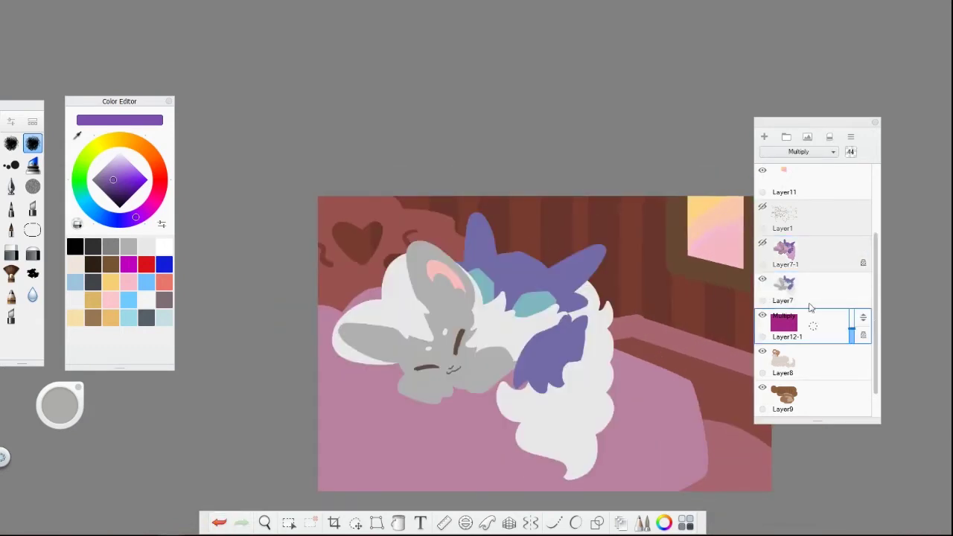
{"action": "left_click", "coordinate": [289, 523]}
{"action": "key", "text": "ctrl+d"}
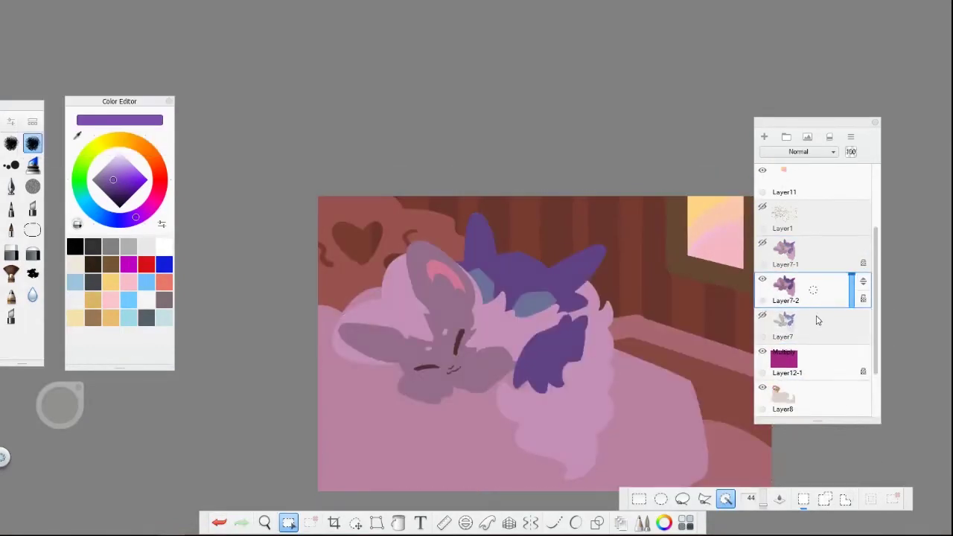
{"action": "scroll", "coordinate": [648, 310], "scroll_direction": "up", "scroll_amount": 2}
Add a Glow layer above the unshaded characters and paint orange rim light along the purple character's ears.
{"action": "left_click", "coordinate": [764, 136]}
{"action": "left_click", "coordinate": [812, 151]}
{"action": "left_click", "coordinate": [799, 256]}
{"action": "scroll", "coordinate": [393, 382], "scroll_direction": "up", "scroll_amount": 2}
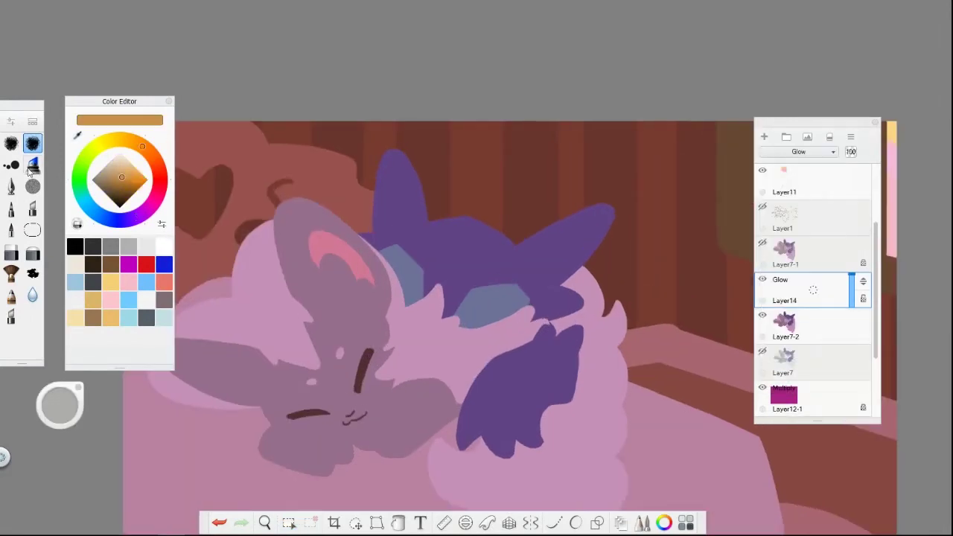
{"action": "left_click_drag", "start_coordinate": [585, 204], "coordinate": [549, 319]}
{"action": "scroll", "coordinate": [394, 383], "scroll_direction": "down", "scroll_amount": 2}
{"action": "left_click_drag", "start_coordinate": [322, 135], "coordinate": [360, 223]}
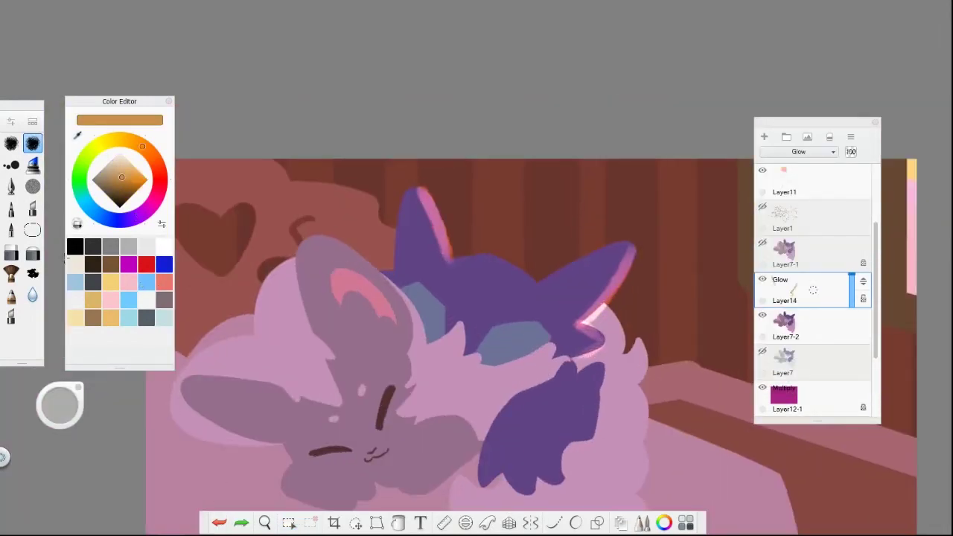
Paint glowing orange facets over the right blue patch on the purple character's head.
{"action": "left_click", "coordinate": [32, 208]}
{"action": "scroll", "coordinate": [543, 330], "scroll_direction": "up", "scroll_amount": 2}
{"action": "left_click_drag", "start_coordinate": [533, 320], "coordinate": [555, 339]}
{"action": "scroll", "coordinate": [531, 327], "scroll_direction": "down", "scroll_amount": 4}
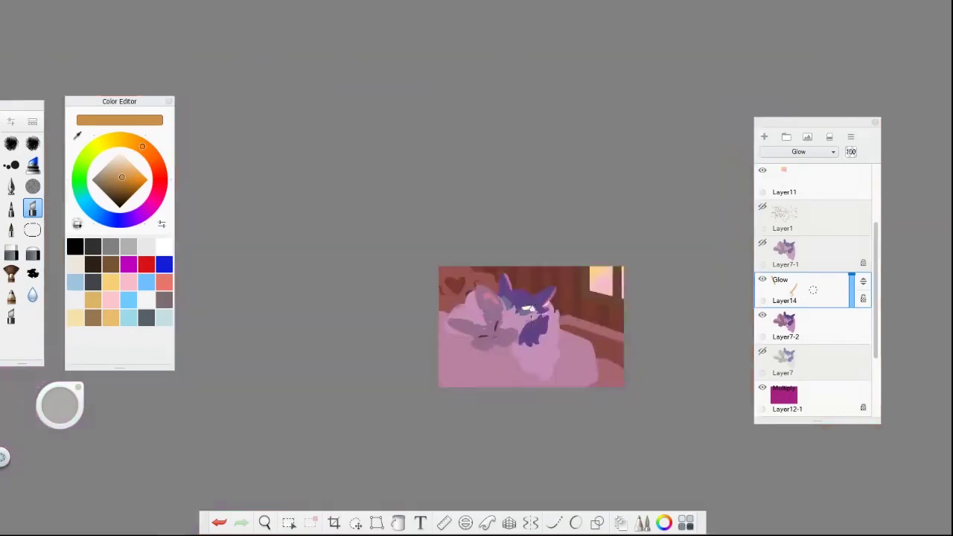
{"action": "scroll", "coordinate": [531, 320], "scroll_direction": "up", "scroll_amount": 4}
{"action": "left_click_drag", "start_coordinate": [506, 302], "coordinate": [522, 320]}
{"action": "scroll", "coordinate": [511, 309], "scroll_direction": "down", "scroll_amount": 1}
{"action": "left_click_drag", "start_coordinate": [451, 294], "coordinate": [477, 328]}
{"action": "scroll", "coordinate": [461, 323], "scroll_direction": "down", "scroll_amount": 4}
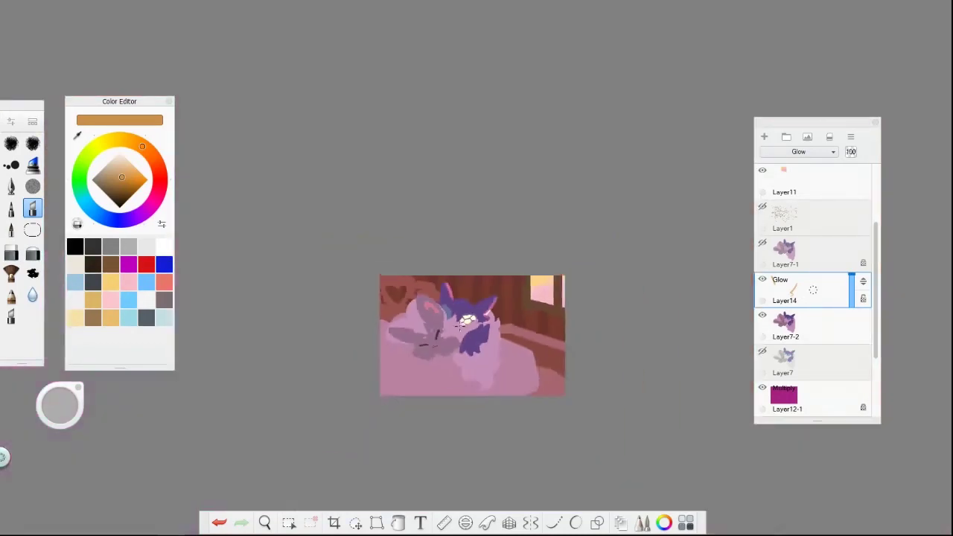
Partly erase the glow on the left and lower facets of the right blue patch to dim them.
{"action": "scroll", "coordinate": [459, 322], "scroll_direction": "up", "scroll_amount": 4}
{"action": "key", "text": "e"}
{"action": "mouse_move", "coordinate": [454, 216]}
{"action": "left_mouse_down"}
{"action": "mouse_move", "coordinate": [466, 250]}
{"action": "mouse_move", "coordinate": [521, 245]}
{"action": "left_mouse_up"}
{"action": "left_click_drag", "start_coordinate": [440, 257], "coordinate": [451, 212]}
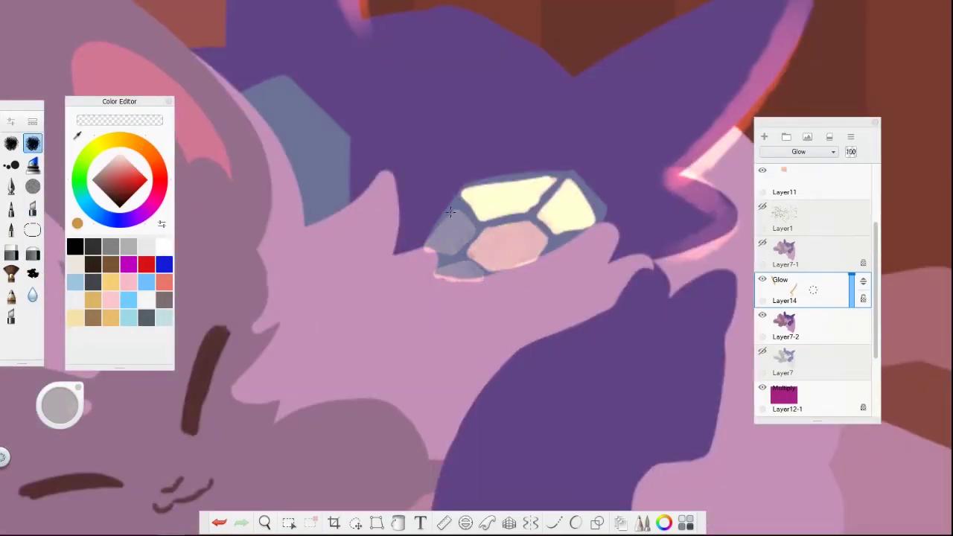
{"action": "scroll", "coordinate": [450, 212], "scroll_direction": "down", "scroll_amount": 4}
Paint glowing orange facets over the left blue patch on the purple character's head.
{"action": "scroll", "coordinate": [373, 216], "scroll_direction": "up", "scroll_amount": 4}
{"action": "key", "text": "b"}
{"action": "left_click_drag", "start_coordinate": [353, 202], "coordinate": [380, 261]}
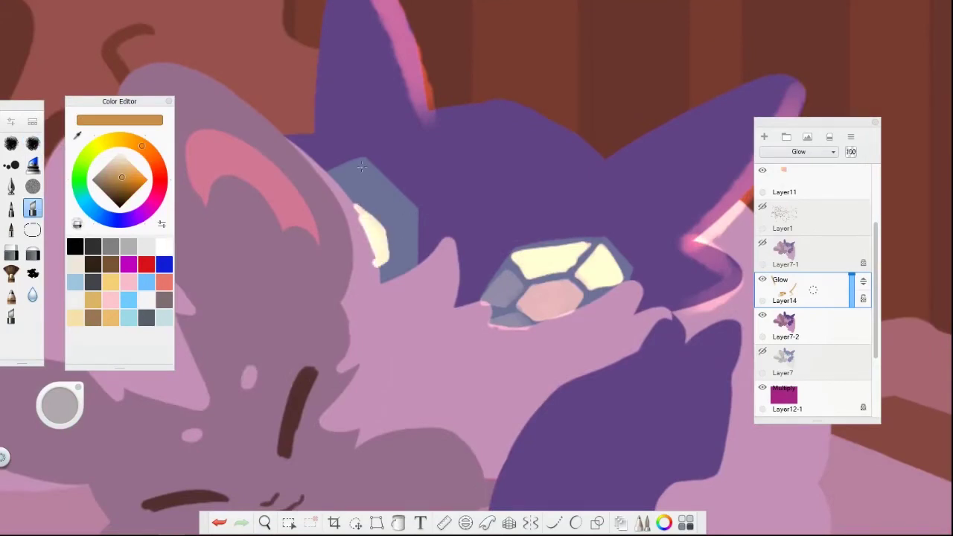
{"action": "mouse_move", "coordinate": [362, 167]}
{"action": "left_mouse_down"}
{"action": "mouse_move", "coordinate": [411, 222]}
{"action": "mouse_move", "coordinate": [394, 262]}
{"action": "mouse_move", "coordinate": [343, 175]}
{"action": "left_mouse_up"}
Partly erase the glow on the upper and outer facets of the left blue patch to dim them.
{"action": "scroll", "coordinate": [404, 210], "scroll_direction": "down", "scroll_amount": 1}
{"action": "key", "text": "e"}
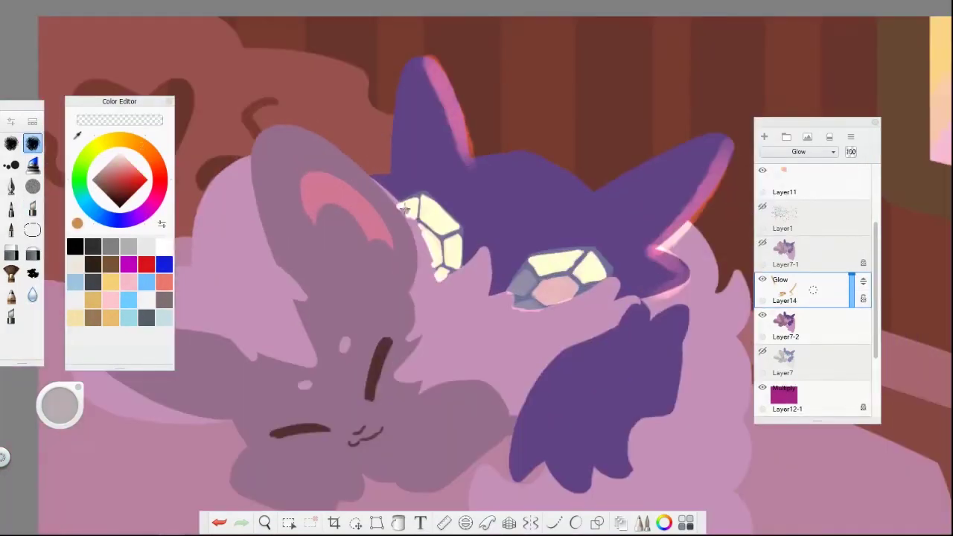
{"action": "left_click_drag", "start_coordinate": [423, 192], "coordinate": [422, 253]}
{"action": "scroll", "coordinate": [418, 225], "scroll_direction": "down", "scroll_amount": 4}
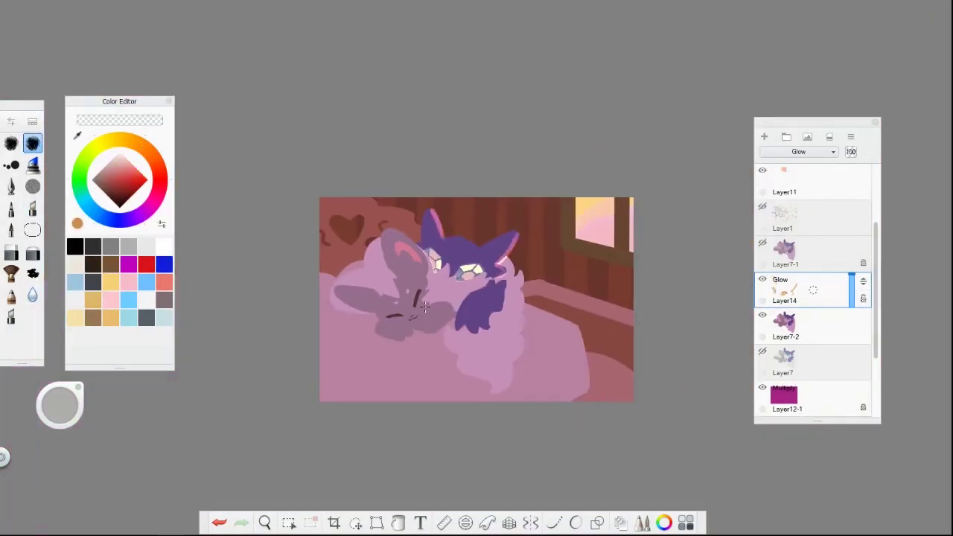
{"action": "scroll", "coordinate": [519, 235], "scroll_direction": "up", "scroll_amount": 3}
{"action": "scroll", "coordinate": [393, 412], "scroll_direction": "down", "scroll_amount": 3}
Shade the purple paw with a darker purple on the unshaded character layer, Layer7-2.
{"action": "left_click", "coordinate": [790, 324]}
{"action": "left_click", "coordinate": [420, 344], "text": "alt"}
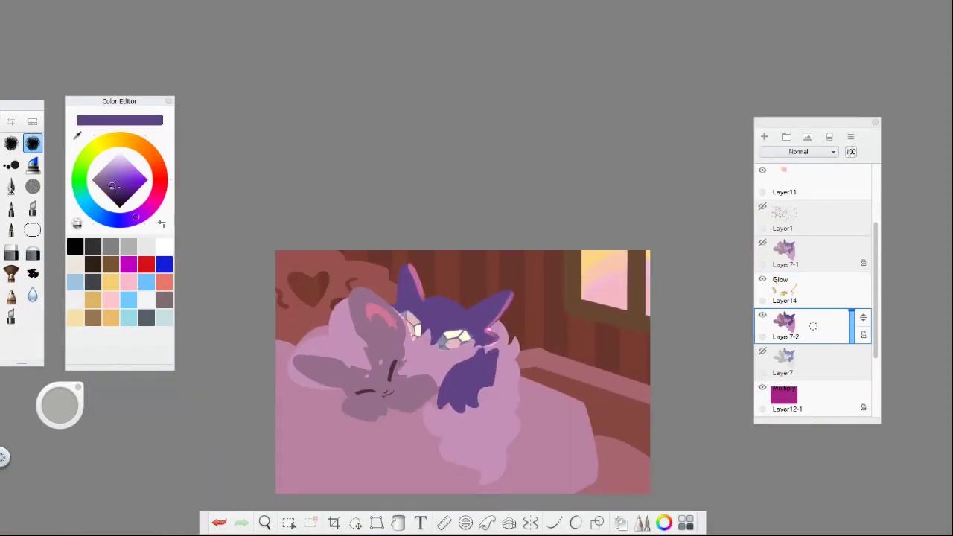
{"action": "scroll", "coordinate": [420, 344], "scroll_direction": "up", "scroll_amount": 4}
{"action": "scroll", "coordinate": [433, 286], "scroll_direction": "down", "scroll_amount": 4}
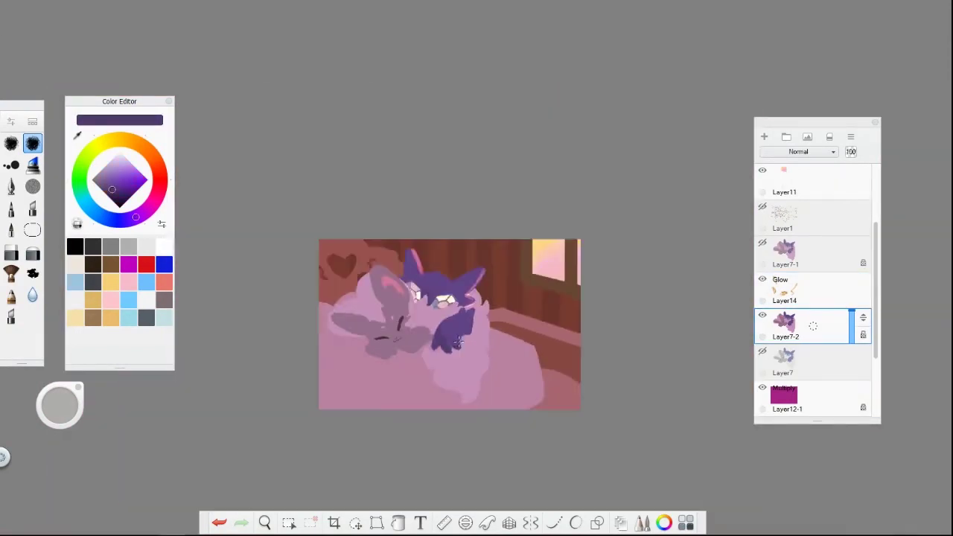
{"action": "scroll", "coordinate": [433, 286], "scroll_direction": "up", "scroll_amount": 3}
{"action": "scroll", "coordinate": [435, 269], "scroll_direction": "down", "scroll_amount": 3}
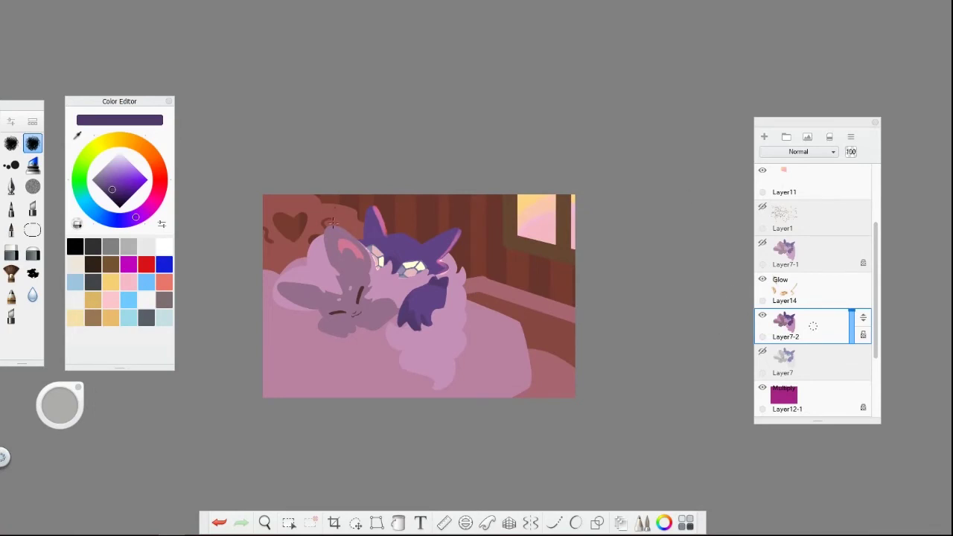
Shade the purple character's ears and forehead with the same darker purple.
{"action": "scroll", "coordinate": [333, 221], "scroll_direction": "up", "scroll_amount": 4}
{"action": "left_click_drag", "start_coordinate": [364, 223], "coordinate": [344, 171]}
{"action": "scroll", "coordinate": [392, 220], "scroll_direction": "up", "scroll_amount": 1}
{"action": "mouse_move", "coordinate": [324, 216]}
{"action": "left_mouse_down"}
{"action": "mouse_move", "coordinate": [393, 188]}
{"action": "mouse_move", "coordinate": [341, 115]}
{"action": "left_mouse_up"}
{"action": "scroll", "coordinate": [393, 220], "scroll_direction": "down", "scroll_amount": 4}
{"action": "scroll", "coordinate": [401, 153], "scroll_direction": "up", "scroll_amount": 5}
{"action": "scroll", "coordinate": [401, 153], "scroll_direction": "down", "scroll_amount": 4}
{"action": "scroll", "coordinate": [384, 194], "scroll_direction": "up", "scroll_amount": 3}
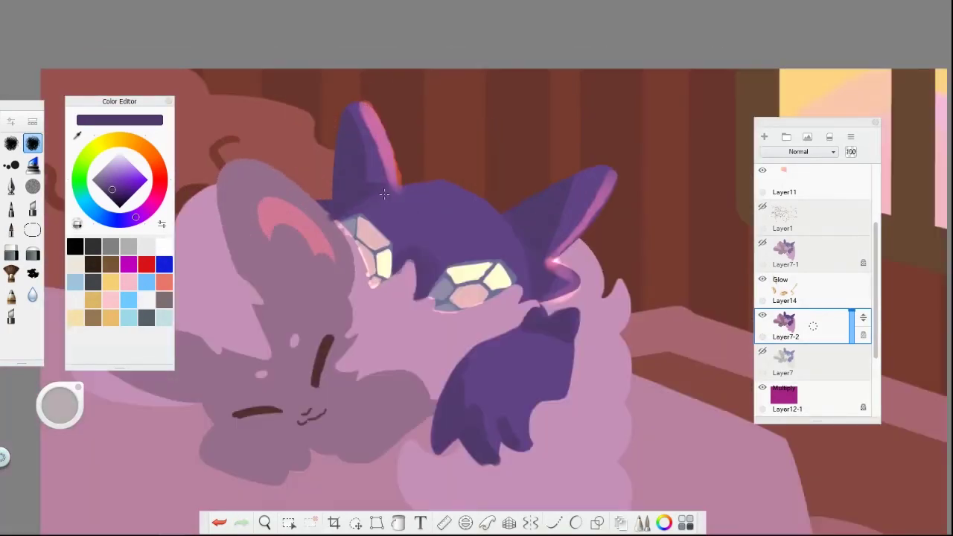
Undo unwanted shading strokes and refine the purple shading on the character's head, ears and paw.
{"action": "key", "text": "ctrl+z"}
{"action": "scroll", "coordinate": [383, 194], "scroll_direction": "down", "scroll_amount": 4}
{"action": "scroll", "coordinate": [465, 295], "scroll_direction": "up", "scroll_amount": 4}
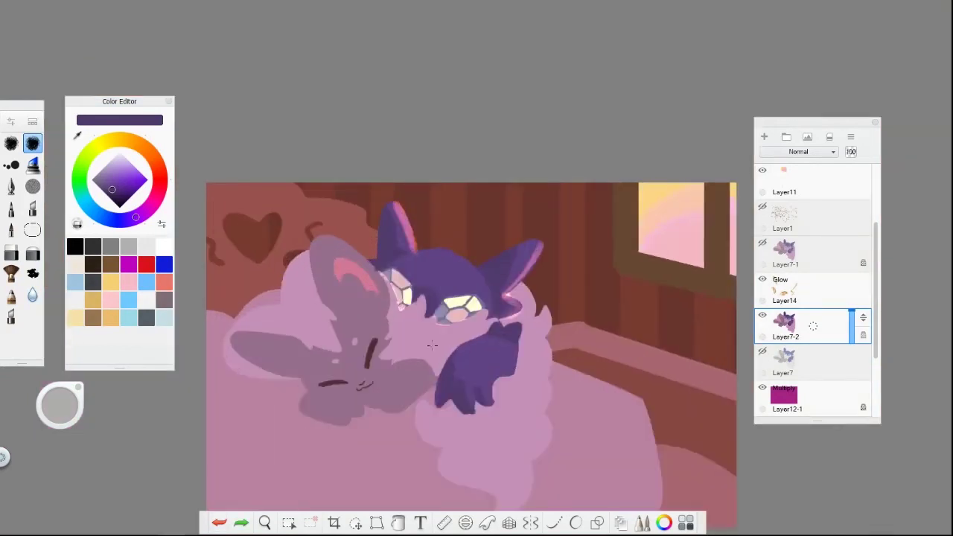
{"action": "scroll", "coordinate": [428, 210], "scroll_direction": "down", "scroll_amount": 4}
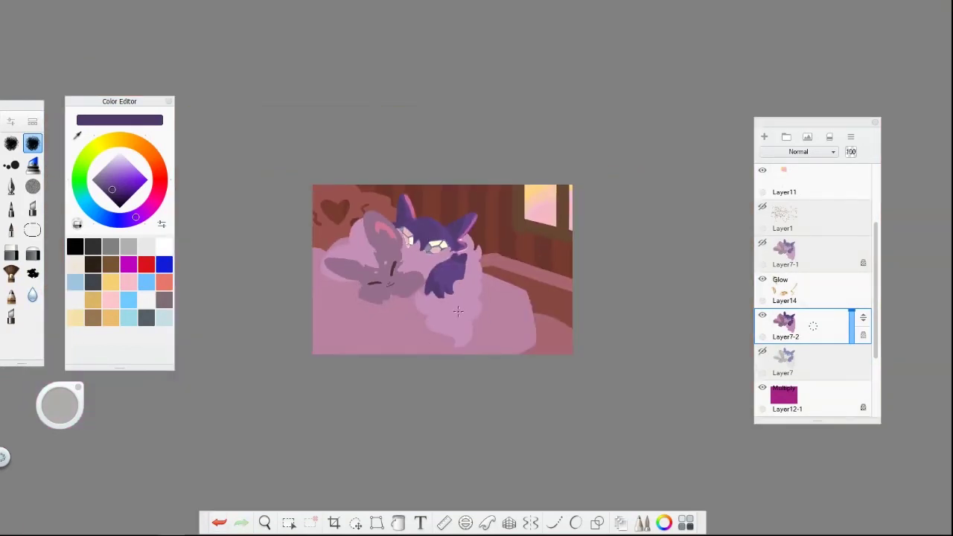
{"action": "scroll", "coordinate": [444, 294], "scroll_direction": "up", "scroll_amount": 4}
{"action": "scroll", "coordinate": [445, 294], "scroll_direction": "down", "scroll_amount": 5}
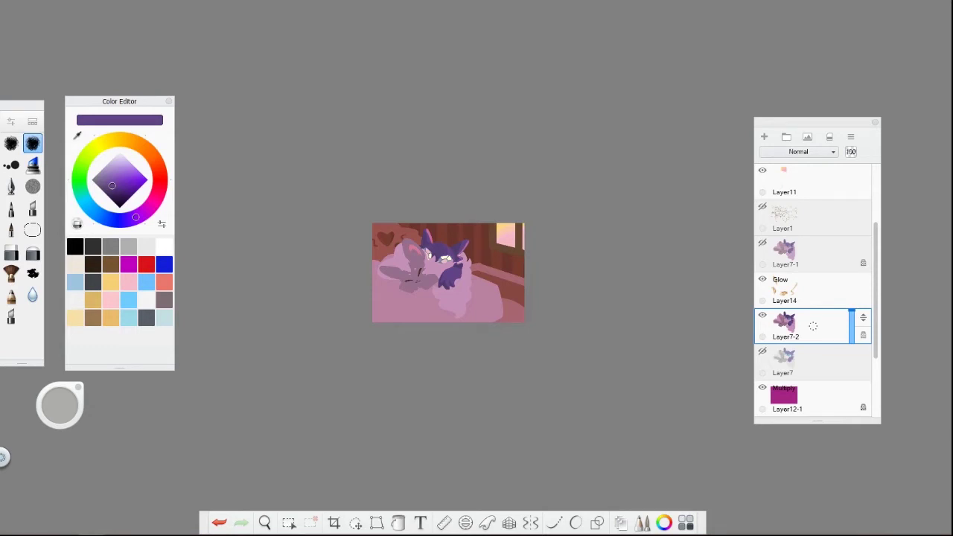
{"action": "key", "text": "ctrl+plus"}
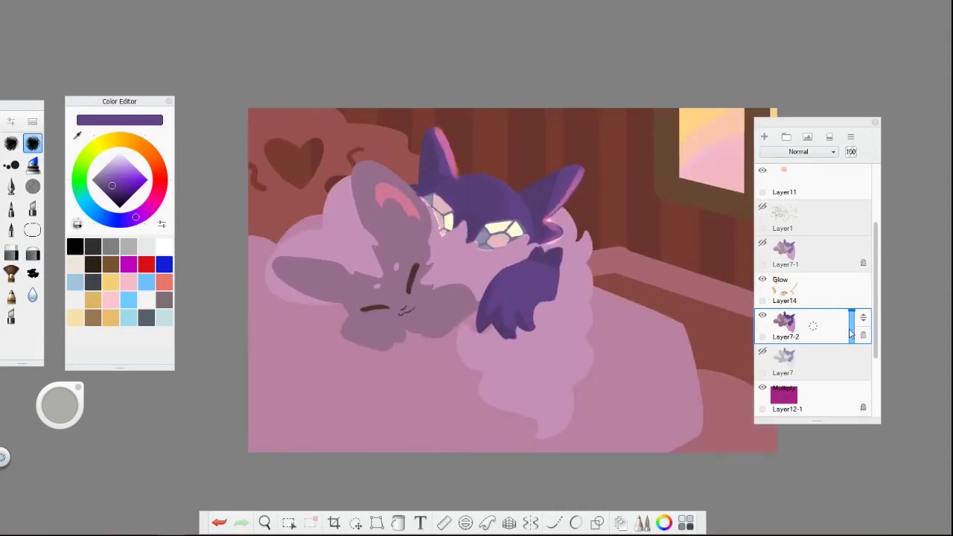
{"action": "key", "text": "ctrl+z"}
{"action": "scroll", "coordinate": [516, 262], "scroll_direction": "down", "scroll_amount": 3}
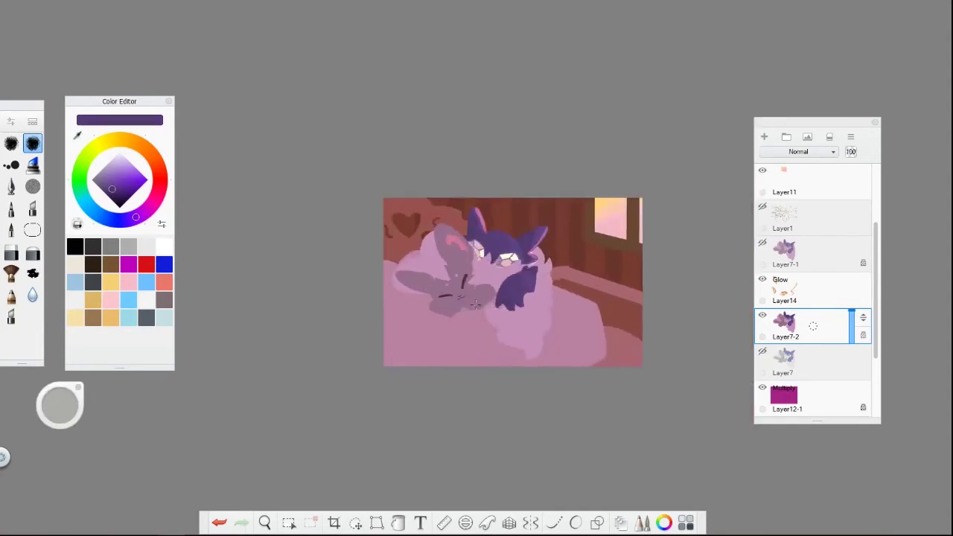
{"action": "scroll", "coordinate": [516, 262], "scroll_direction": "up", "scroll_amount": 5}
Paint orange glow patches on the upper corners of the purple paw on the Glow layer.
{"action": "left_click", "coordinate": [437, 238], "text": "alt"}
{"action": "left_click", "coordinate": [526, 244], "text": "alt"}
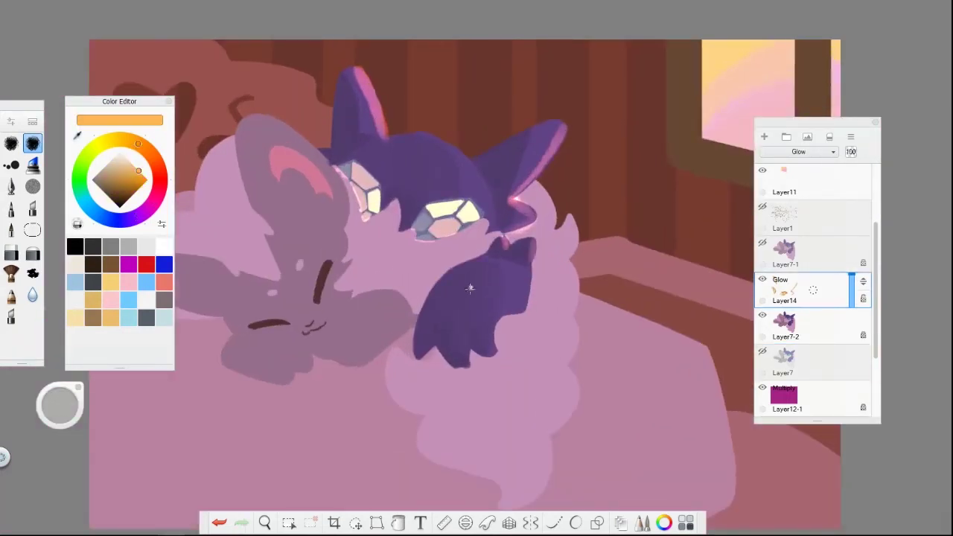
{"action": "scroll", "coordinate": [526, 244], "scroll_direction": "up", "scroll_amount": 2}
{"action": "key", "text": "ctrl+z"}
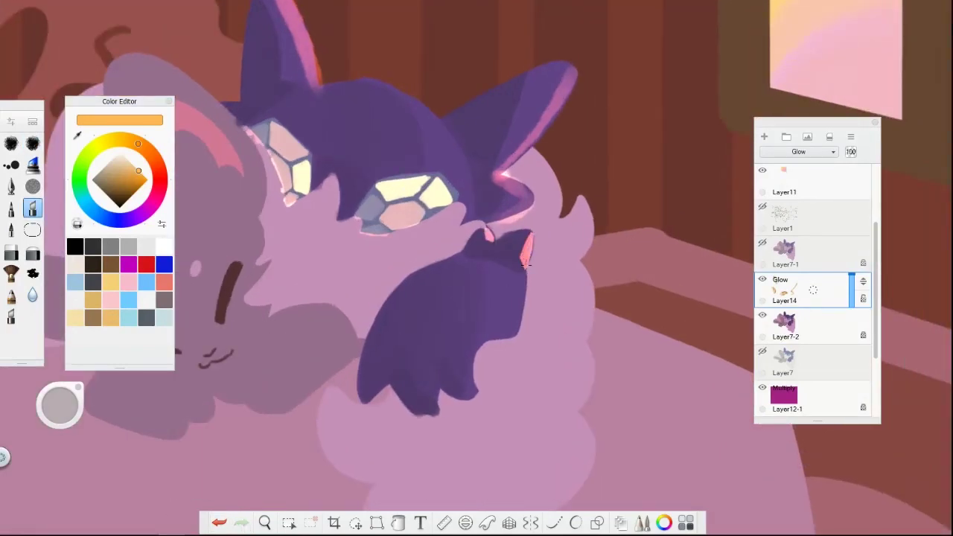
{"action": "scroll", "coordinate": [526, 262], "scroll_direction": "up", "scroll_amount": 1}
{"action": "scroll", "coordinate": [417, 465], "scroll_direction": "down", "scroll_amount": 8}
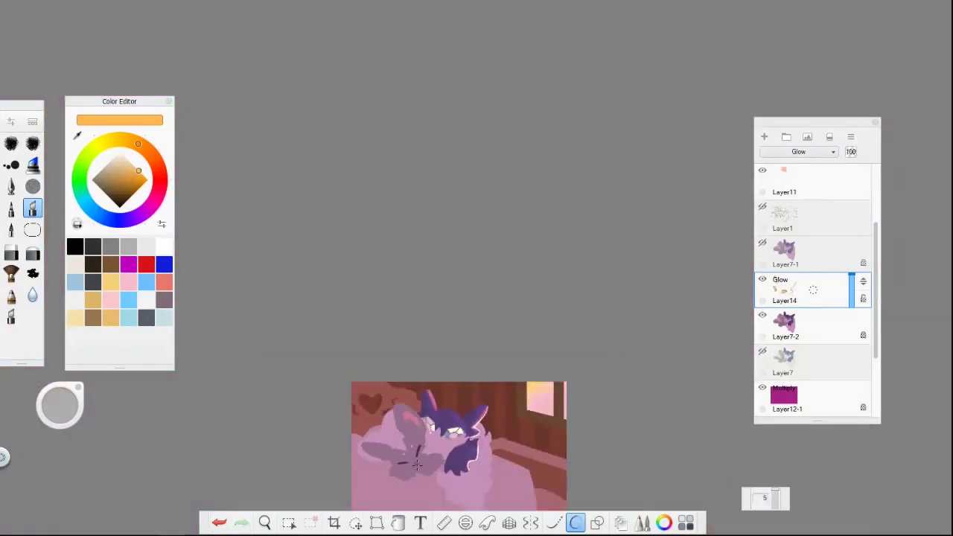
Add a second Glow layer and draw thin bright orange rim lines along the purple character's paw and ears.
{"action": "scroll", "coordinate": [418, 465], "scroll_direction": "up", "scroll_amount": 2}
{"action": "key", "text": "ctrl+shift+n"}
{"action": "scroll", "coordinate": [485, 404], "scroll_direction": "down", "scroll_amount": 1}
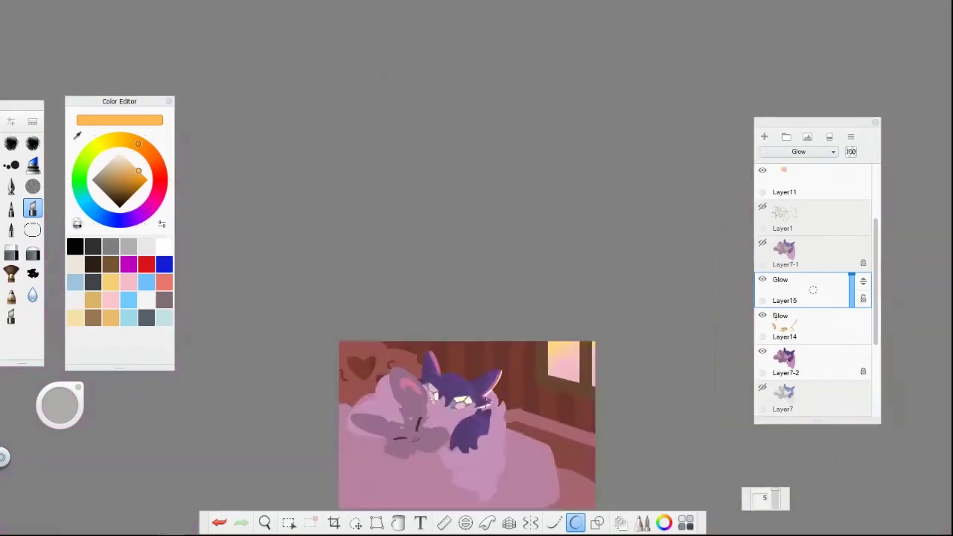
{"action": "scroll", "coordinate": [485, 404], "scroll_direction": "up", "scroll_amount": 4}
{"action": "left_click_drag", "start_coordinate": [524, 218], "coordinate": [524, 216]}
{"action": "left_click_drag", "start_coordinate": [510, 283], "coordinate": [393, 470]}
{"action": "scroll", "coordinate": [394, 471], "scroll_direction": "down", "scroll_amount": 8}
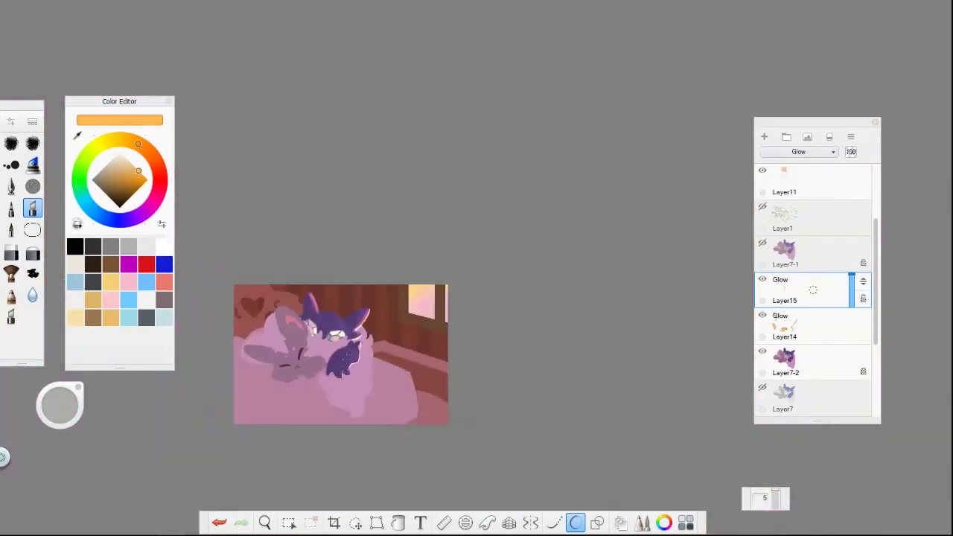
{"action": "scroll", "coordinate": [378, 252], "scroll_direction": "up", "scroll_amount": 5}
{"action": "scroll", "coordinate": [379, 251], "scroll_direction": "down", "scroll_amount": 6}
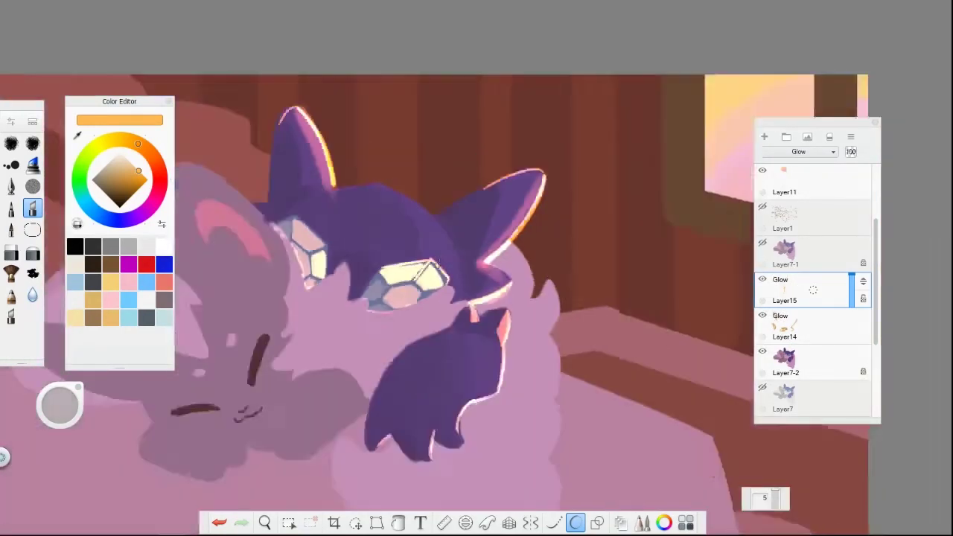
Undo the last rim stroke, refine the blue patches' lit edges and add small white highlight dots to their facets.
{"action": "left_click", "coordinate": [219, 522]}
{"action": "scroll", "coordinate": [417, 268], "scroll_direction": "up", "scroll_amount": 5}
{"action": "left_click", "coordinate": [436, 255], "text": "alt"}
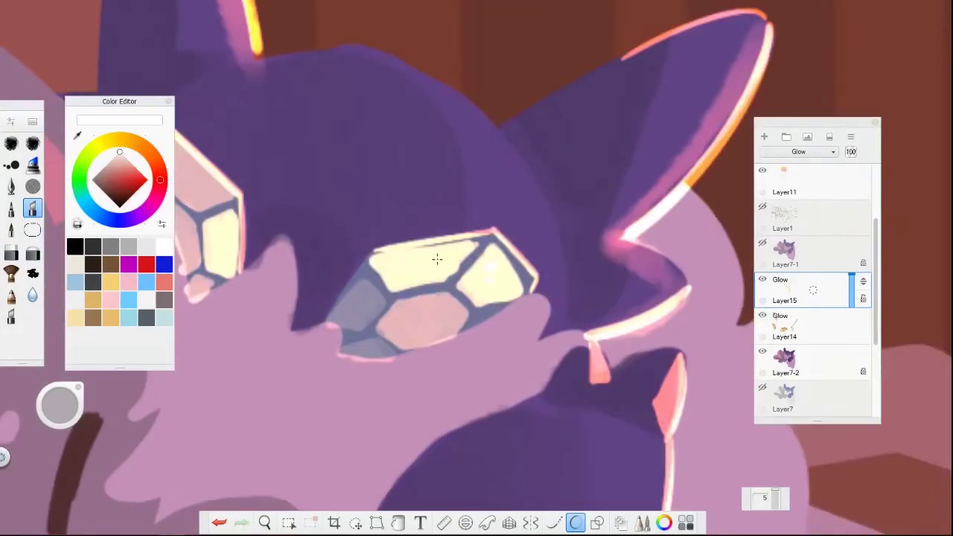
{"action": "scroll", "coordinate": [437, 256], "scroll_direction": "down", "scroll_amount": 5}
{"action": "scroll", "coordinate": [416, 318], "scroll_direction": "up", "scroll_amount": 5}
{"action": "scroll", "coordinate": [416, 318], "scroll_direction": "down", "scroll_amount": 6}
{"action": "scroll", "coordinate": [473, 365], "scroll_direction": "up", "scroll_amount": 5}
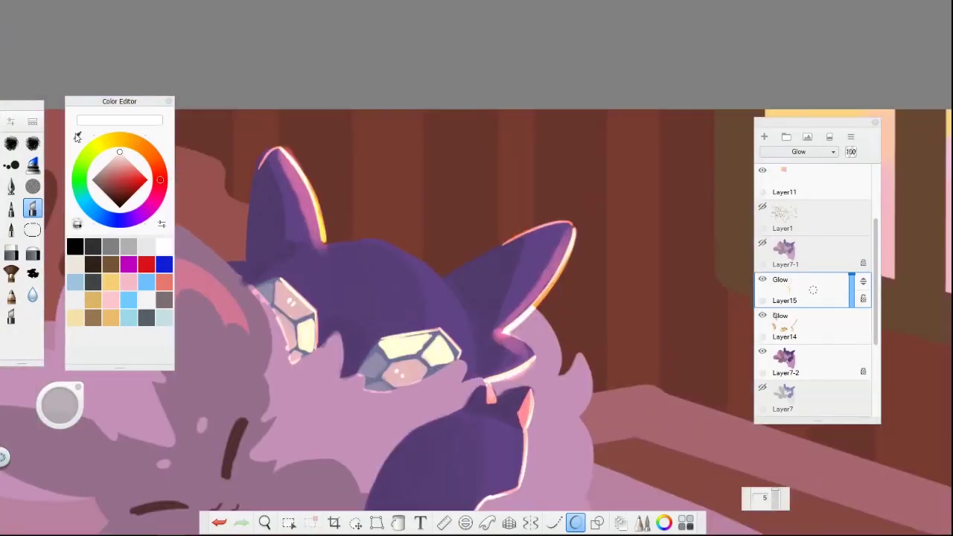
Paint yellow-orange glow along the top of the purple head on Layer14 and partly erase the thin rim lines on Layer15.
{"action": "left_click", "coordinate": [473, 365], "text": "alt"}
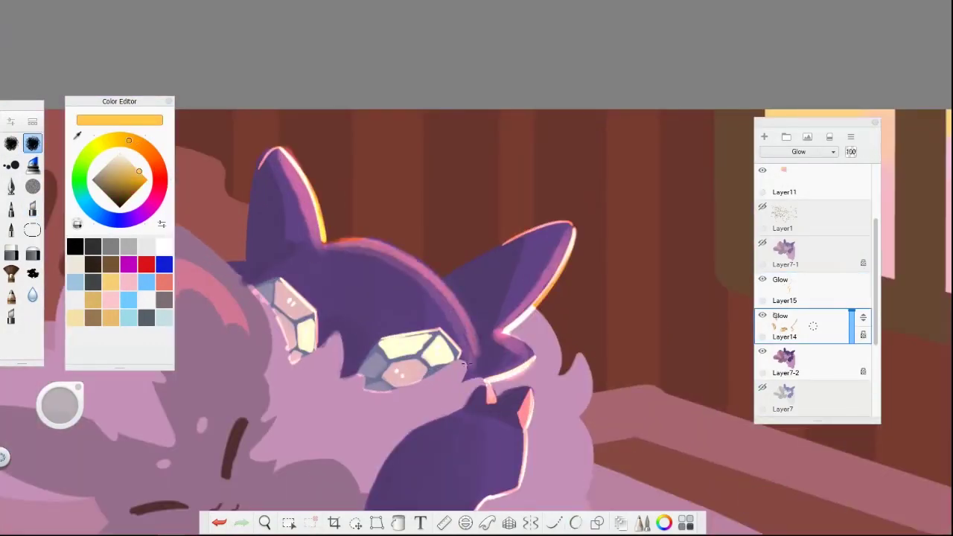
{"action": "scroll", "coordinate": [473, 368], "scroll_direction": "down", "scroll_amount": 6}
{"action": "left_click", "coordinate": [794, 293]}
{"action": "scroll", "coordinate": [538, 368], "scroll_direction": "up", "scroll_amount": 4}
{"action": "key", "text": "e"}
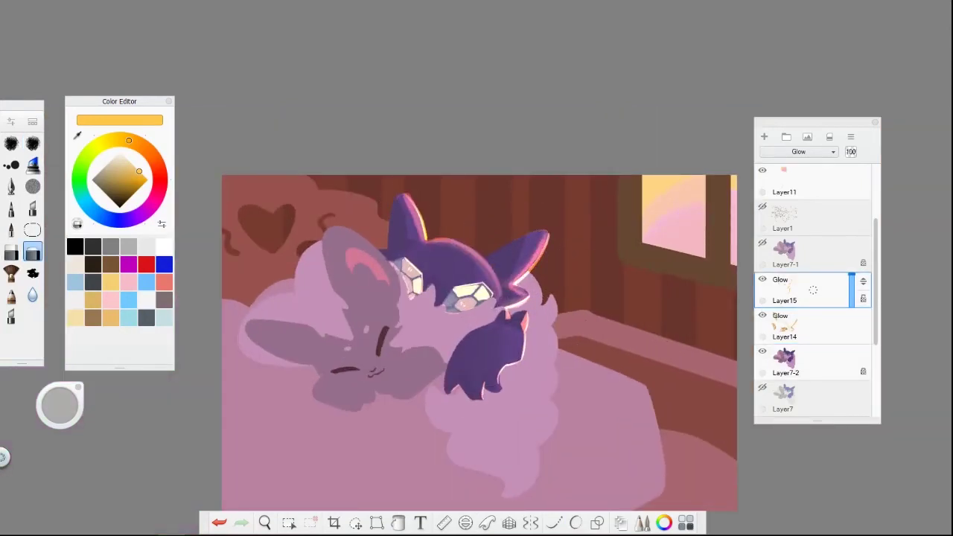
{"action": "scroll", "coordinate": [813, 290], "scroll_direction": "down", "scroll_amount": 3}
{"action": "scroll", "coordinate": [904, 340], "scroll_direction": "up", "scroll_amount": 2}
Paint soft yellow-orange glow along the purple paw's outer edge and fingers on the lower Glow layer, Layer14.
{"action": "left_click", "coordinate": [813, 363]}
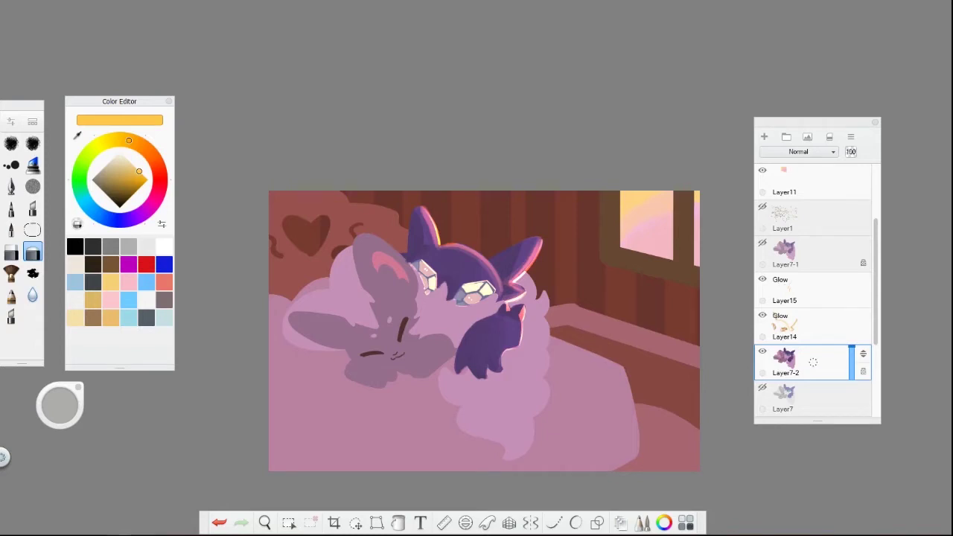
{"action": "scroll", "coordinate": [484, 331], "scroll_direction": "down", "scroll_amount": 3}
{"action": "left_click", "coordinate": [813, 326]}
{"action": "scroll", "coordinate": [484, 331], "scroll_direction": "up", "scroll_amount": 4}
{"action": "key", "text": "b"}
{"action": "scroll", "coordinate": [493, 435], "scroll_direction": "down", "scroll_amount": 4}
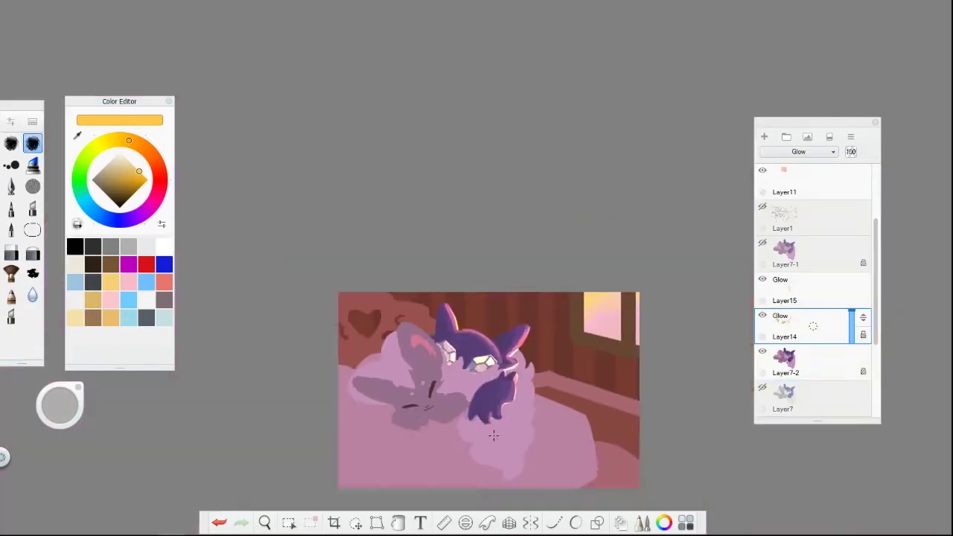
{"action": "scroll", "coordinate": [493, 436], "scroll_direction": "up", "scroll_amount": 4}
{"action": "scroll", "coordinate": [514, 447], "scroll_direction": "down", "scroll_amount": 3}
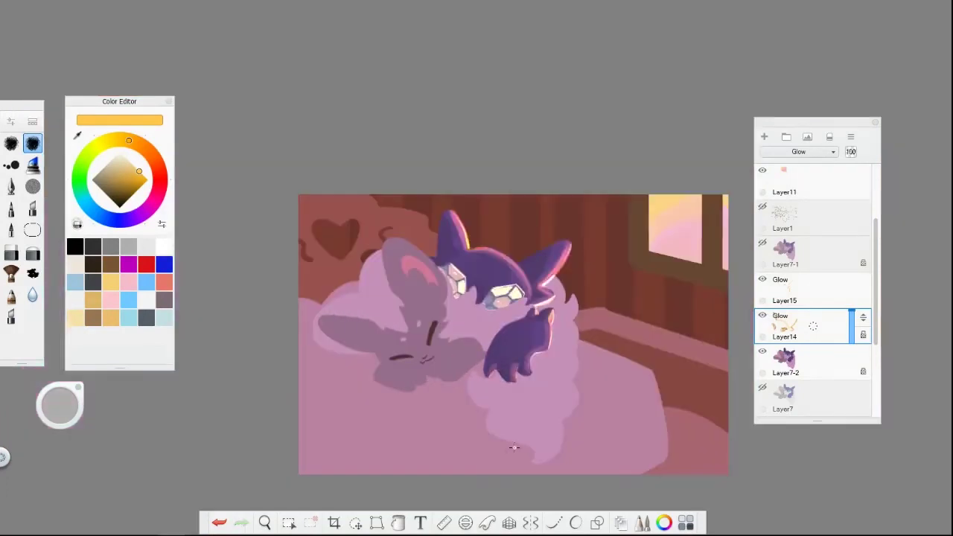
{"action": "scroll", "coordinate": [498, 305], "scroll_direction": "down", "scroll_amount": 2}
{"action": "scroll", "coordinate": [498, 305], "scroll_direction": "up", "scroll_amount": 5}
Shade the facets of both blue patches with dark blue on the character layer.
{"action": "left_click", "coordinate": [497, 306], "text": "alt"}
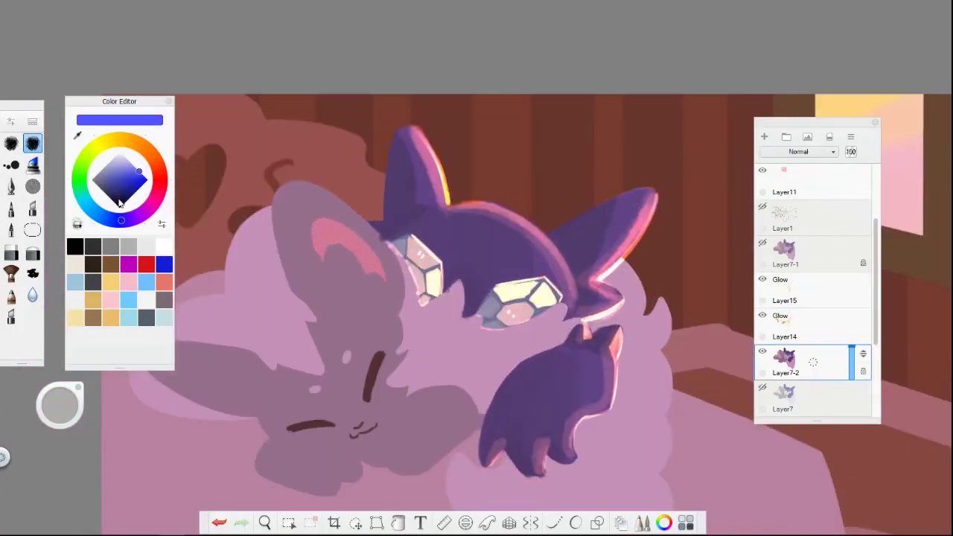
{"action": "scroll", "coordinate": [514, 305], "scroll_direction": "up", "scroll_amount": 2}
{"action": "left_click_drag", "start_coordinate": [431, 286], "coordinate": [461, 344]}
{"action": "scroll", "coordinate": [477, 335], "scroll_direction": "down", "scroll_amount": 6}
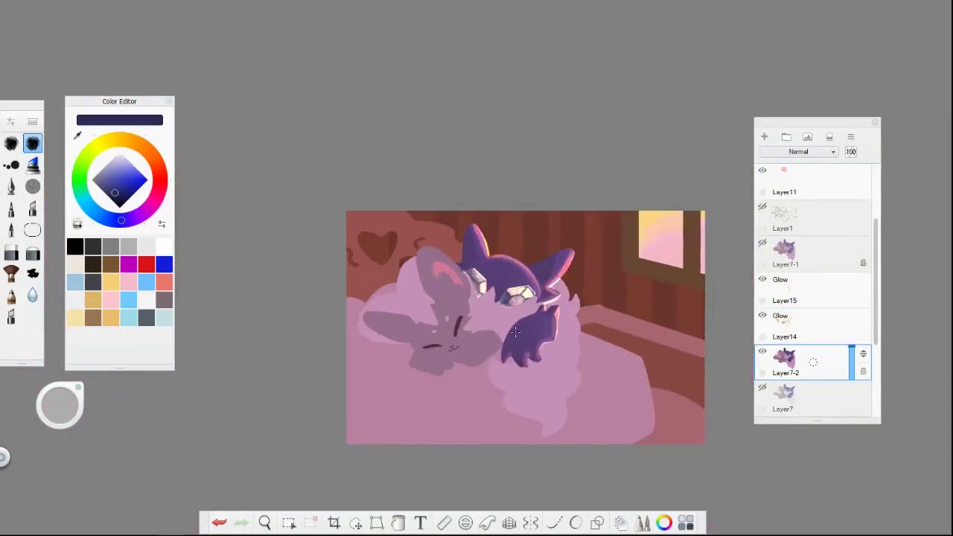
Paint ragged fur tufts in sampled mauve-grey along the edges of the grey character's ears and face.
{"action": "scroll", "coordinate": [490, 332], "scroll_direction": "up", "scroll_amount": 10}
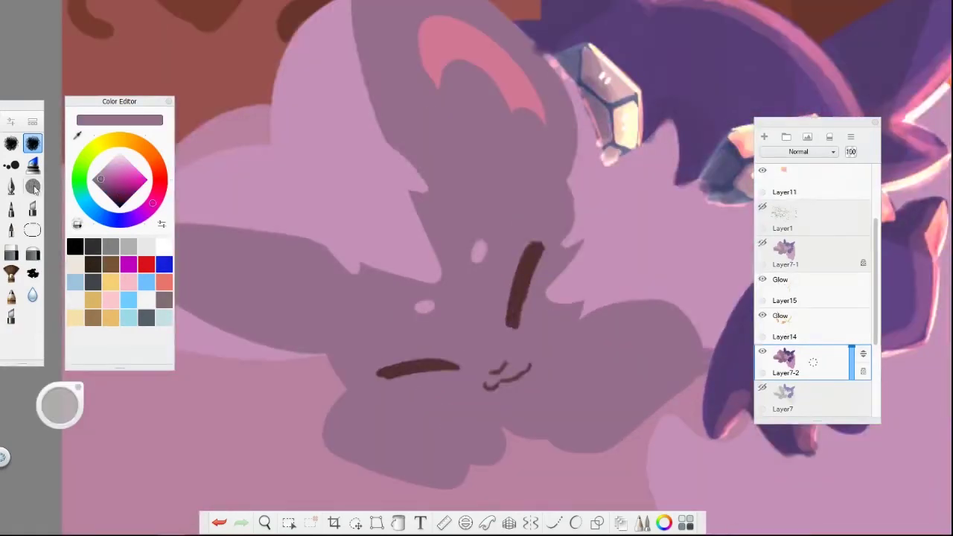
{"action": "left_click", "coordinate": [332, 346], "text": "alt"}
{"action": "left_click_drag", "start_coordinate": [321, 386], "coordinate": [331, 346]}
{"action": "scroll", "coordinate": [331, 346], "scroll_direction": "down", "scroll_amount": 6}
{"action": "scroll", "coordinate": [372, 336], "scroll_direction": "up", "scroll_amount": 6}
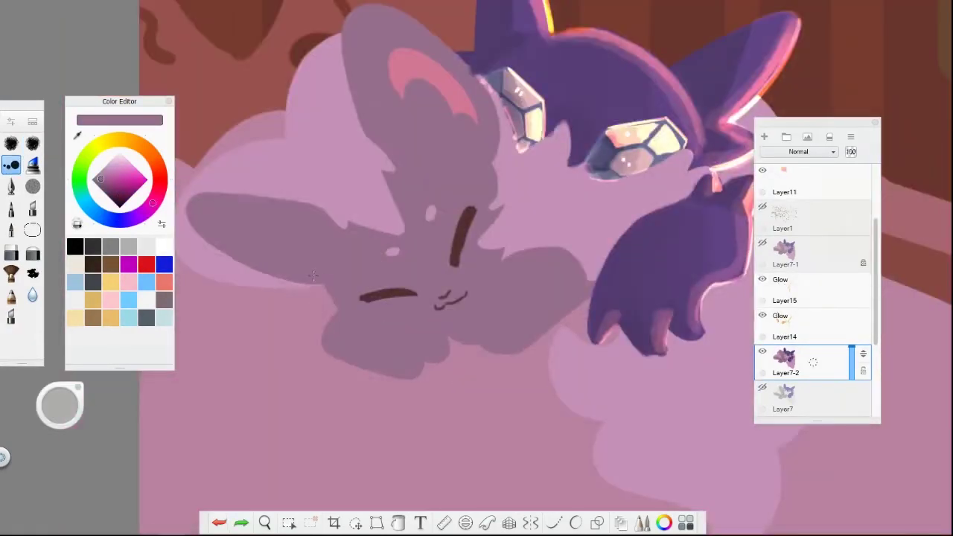
{"action": "scroll", "coordinate": [387, 336], "scroll_direction": "down", "scroll_amount": 6}
{"action": "scroll", "coordinate": [422, 336], "scroll_direction": "up", "scroll_amount": 6}
{"action": "scroll", "coordinate": [423, 336], "scroll_direction": "down", "scroll_amount": 6}
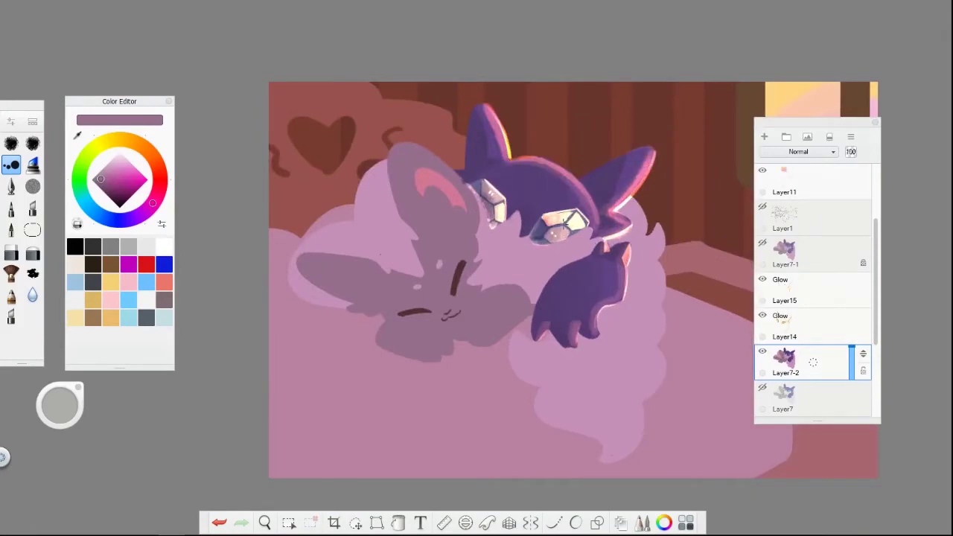
Paint orange glow on the light fur tufts around the purple character's face on Layer14.
{"action": "scroll", "coordinate": [522, 283], "scroll_direction": "up", "scroll_amount": 5}
{"action": "left_click", "coordinate": [805, 325]}
{"action": "left_click", "coordinate": [32, 143]}
{"action": "scroll", "coordinate": [521, 283], "scroll_direction": "down", "scroll_amount": 5}
{"action": "scroll", "coordinate": [522, 283], "scroll_direction": "up", "scroll_amount": 6}
{"action": "scroll", "coordinate": [657, 225], "scroll_direction": "down", "scroll_amount": 2}
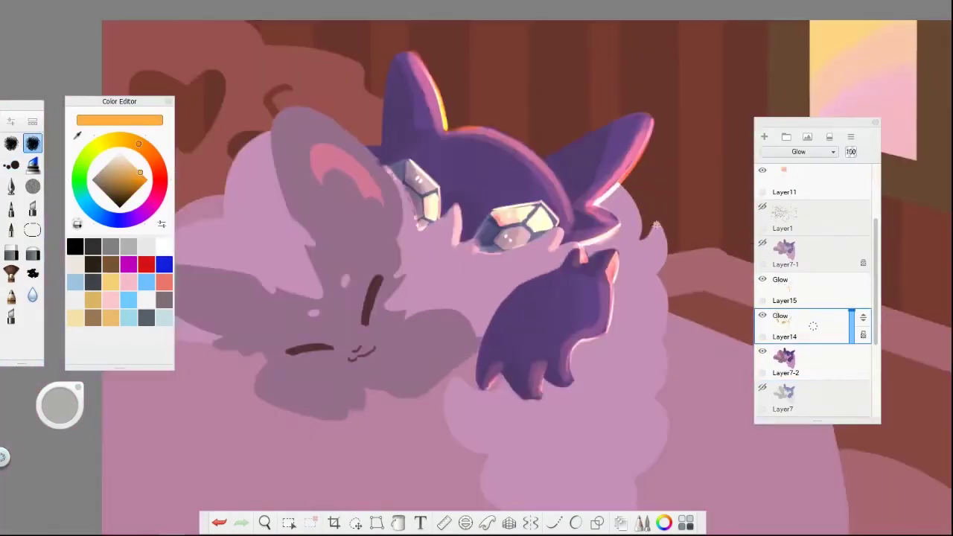
Paint orange glow along the outer edge of the purple character's light, fluffy body fur.
{"action": "scroll", "coordinate": [656, 225], "scroll_direction": "down", "scroll_amount": 1}
{"action": "mouse_move", "coordinate": [625, 214]}
{"action": "left_mouse_down"}
{"action": "mouse_move", "coordinate": [640, 291]}
{"action": "mouse_move", "coordinate": [622, 439]}
{"action": "left_mouse_up"}
{"action": "scroll", "coordinate": [596, 432], "scroll_direction": "down", "scroll_amount": 3}
{"action": "scroll", "coordinate": [544, 424], "scroll_direction": "down", "scroll_amount": 4}
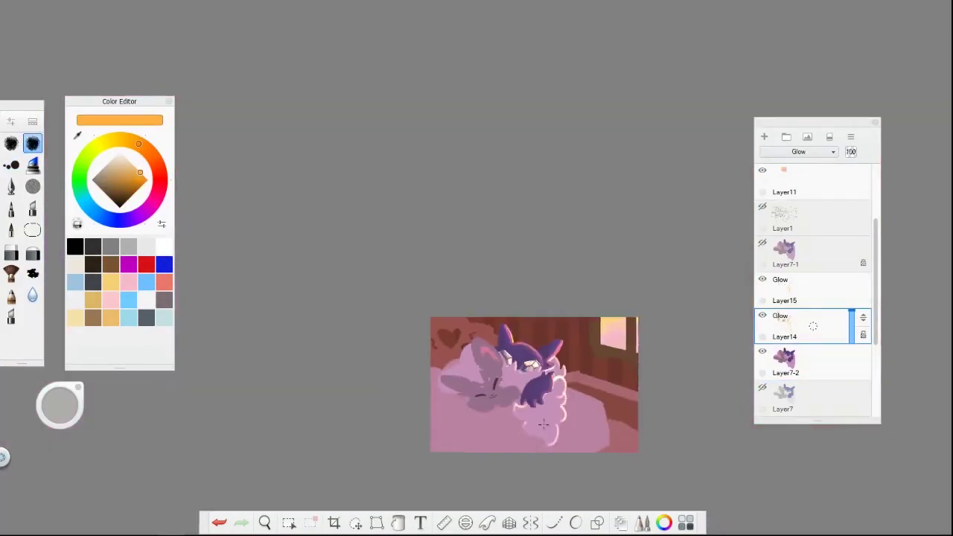
Draw thin glowing orange rim lines along the scalloped outer edge of the fluffy body fur on Layer15.
{"action": "scroll", "coordinate": [544, 424], "scroll_direction": "down", "scroll_amount": 3}
{"action": "scroll", "coordinate": [521, 358], "scroll_direction": "up", "scroll_amount": 4}
{"action": "scroll", "coordinate": [486, 253], "scroll_direction": "up", "scroll_amount": 6}
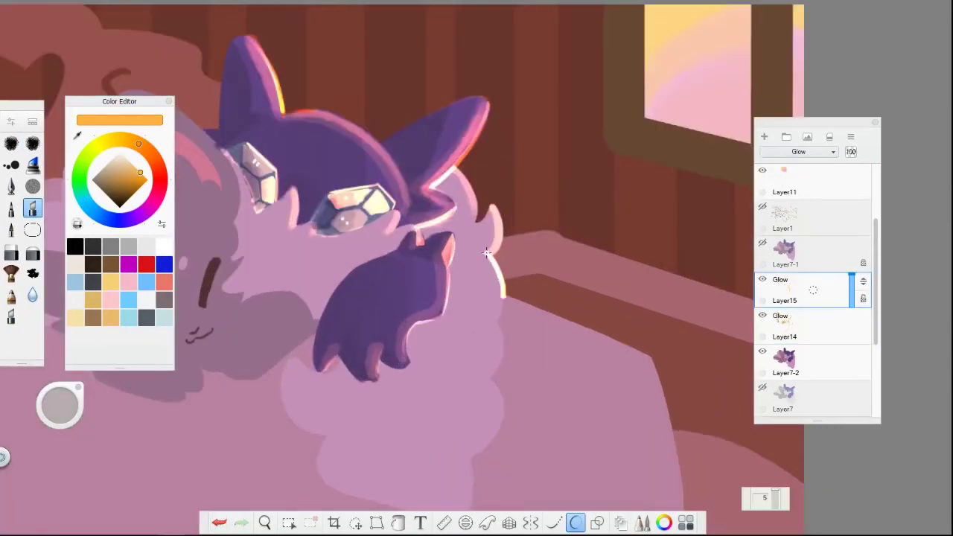
{"action": "left_click_drag", "start_coordinate": [492, 316], "coordinate": [492, 433]}
{"action": "scroll", "coordinate": [492, 432], "scroll_direction": "down", "scroll_amount": 4}
{"action": "scroll", "coordinate": [546, 283], "scroll_direction": "up", "scroll_amount": 8}
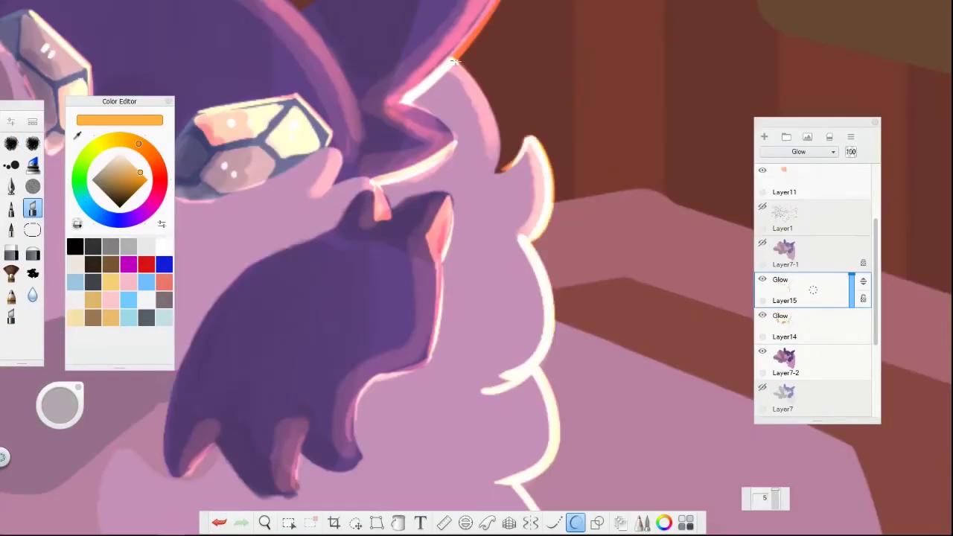
{"action": "scroll", "coordinate": [546, 283], "scroll_direction": "down", "scroll_amount": 8}
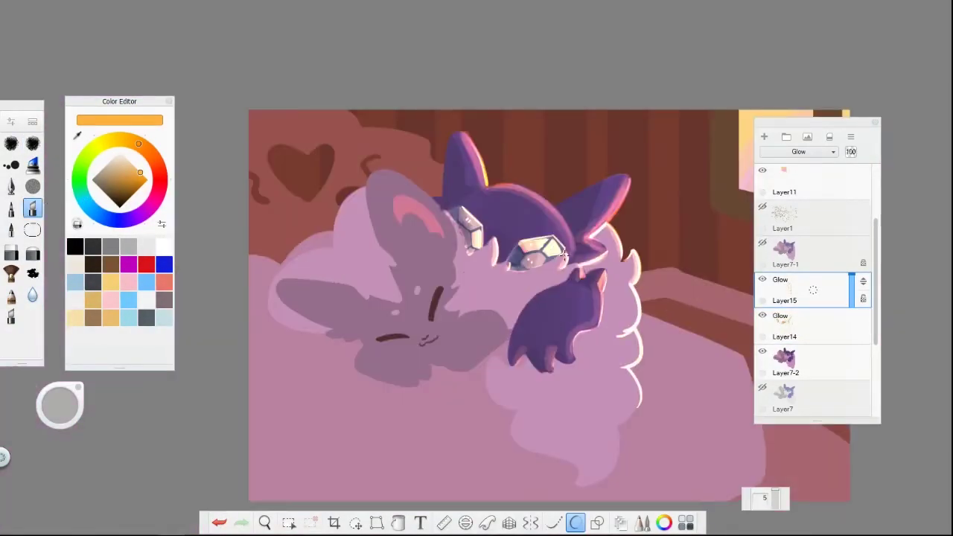
Draw thin glowing orange rim lines along the grey character's upright ear, inner ear and face fur tufts on Layer15.
{"action": "scroll", "coordinate": [596, 254], "scroll_direction": "up", "scroll_amount": 4}
{"action": "scroll", "coordinate": [425, 298], "scroll_direction": "down", "scroll_amount": 4}
{"action": "scroll", "coordinate": [343, 275], "scroll_direction": "up", "scroll_amount": 4}
{"action": "scroll", "coordinate": [450, 278], "scroll_direction": "down", "scroll_amount": 6}
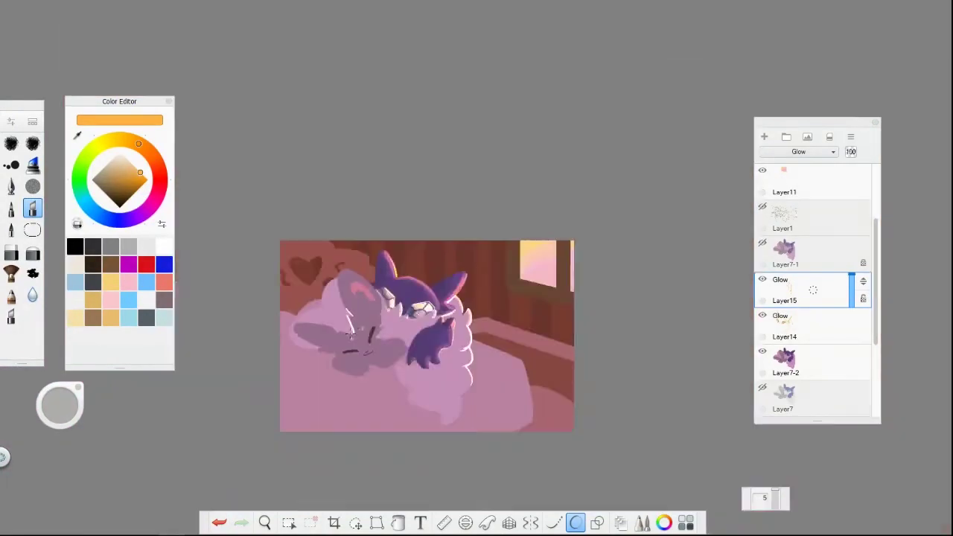
{"action": "scroll", "coordinate": [451, 278], "scroll_direction": "up", "scroll_amount": 7}
{"action": "scroll", "coordinate": [451, 278], "scroll_direction": "down", "scroll_amount": 6}
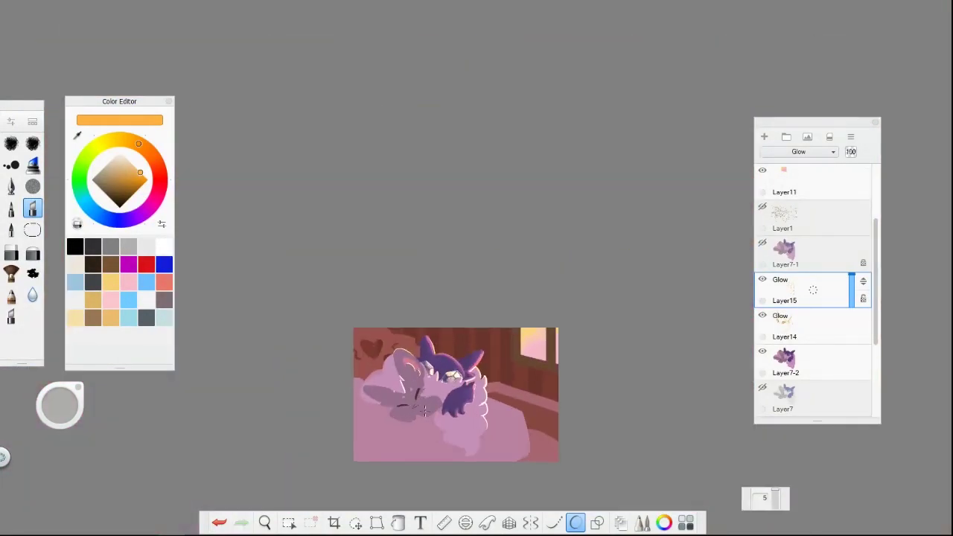
{"action": "scroll", "coordinate": [372, 430], "scroll_direction": "up", "scroll_amount": 3}
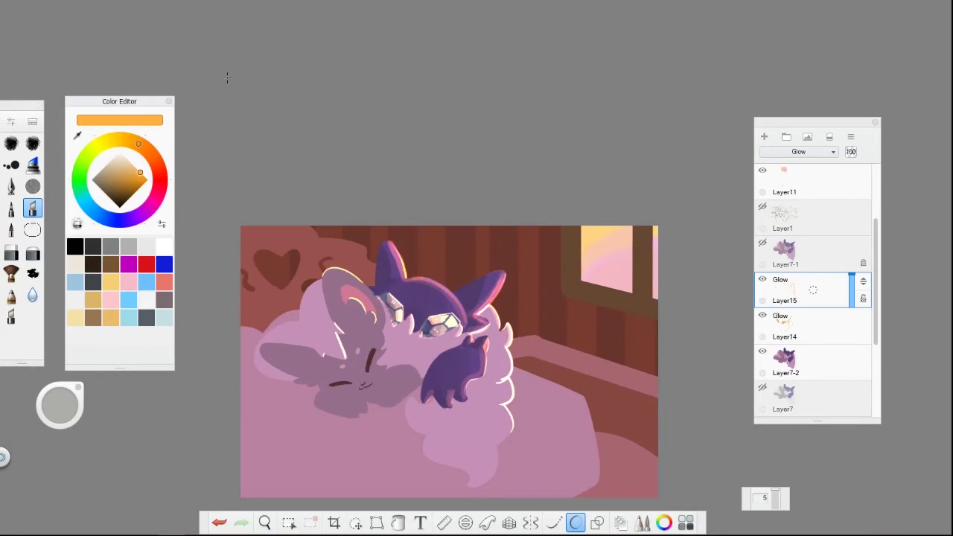
{"action": "scroll", "coordinate": [527, 263], "scroll_direction": "up", "scroll_amount": 5}
{"action": "scroll", "coordinate": [526, 262], "scroll_direction": "down", "scroll_amount": 5}
{"action": "scroll", "coordinate": [527, 262], "scroll_direction": "up", "scroll_amount": 2}
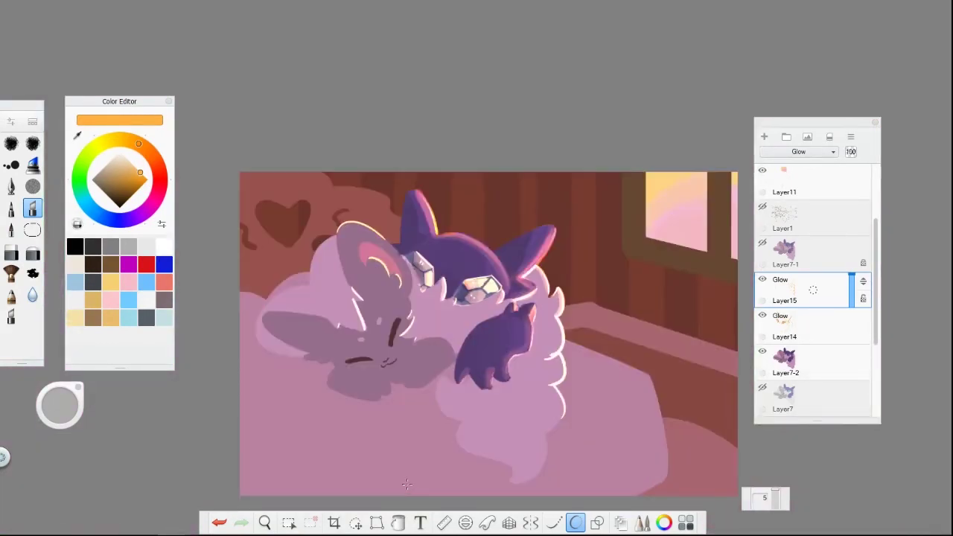
Sample the dark purple on Layer7-2 and shade the crease where the purple character's ear meets its head.
{"action": "left_click", "coordinate": [527, 262]}
{"action": "scroll", "coordinate": [526, 262], "scroll_direction": "up", "scroll_amount": 4}
{"action": "key", "text": "ctrl+z"}
{"action": "left_click", "coordinate": [500, 237], "text": "alt"}
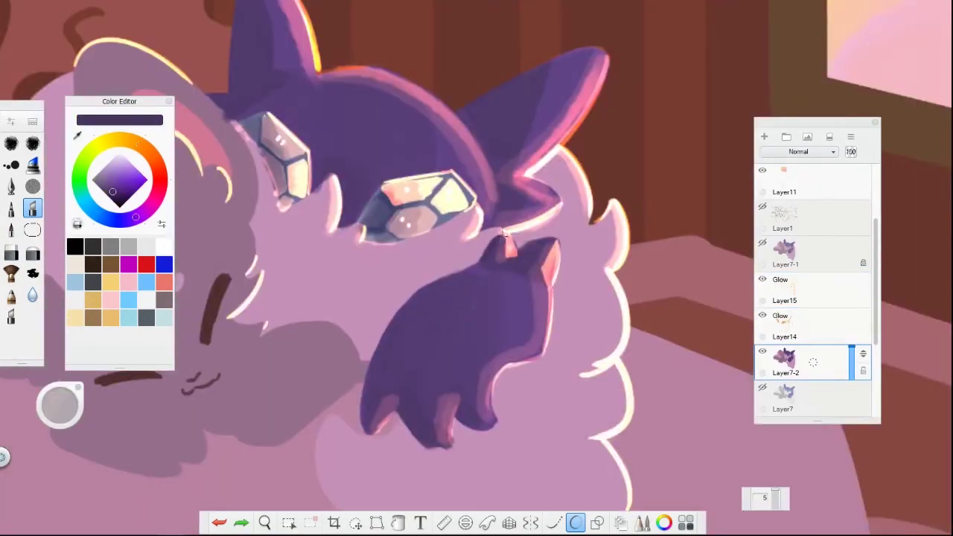
{"action": "scroll", "coordinate": [394, 412], "scroll_direction": "down", "scroll_amount": 4}
{"action": "scroll", "coordinate": [394, 412], "scroll_direction": "up", "scroll_amount": 6}
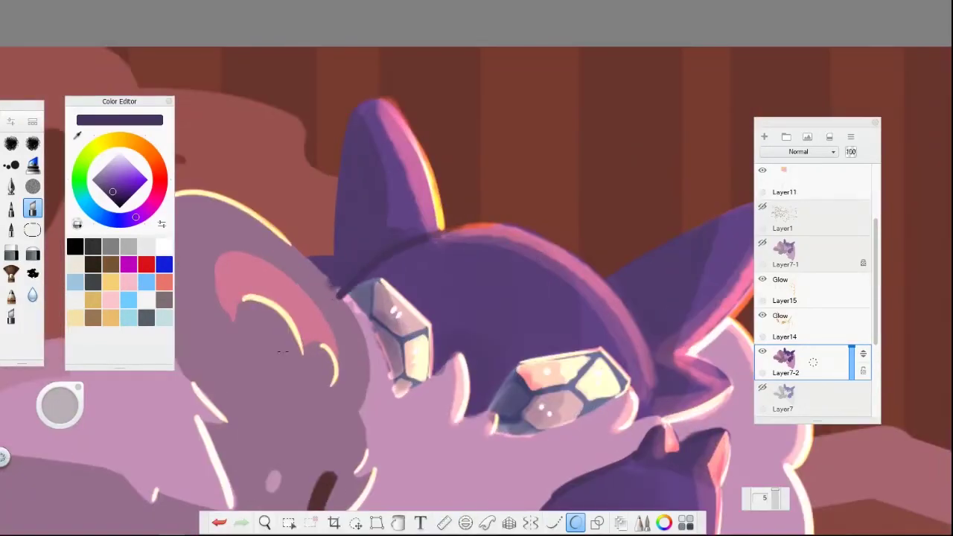
{"action": "scroll", "coordinate": [231, 316], "scroll_direction": "down", "scroll_amount": 5}
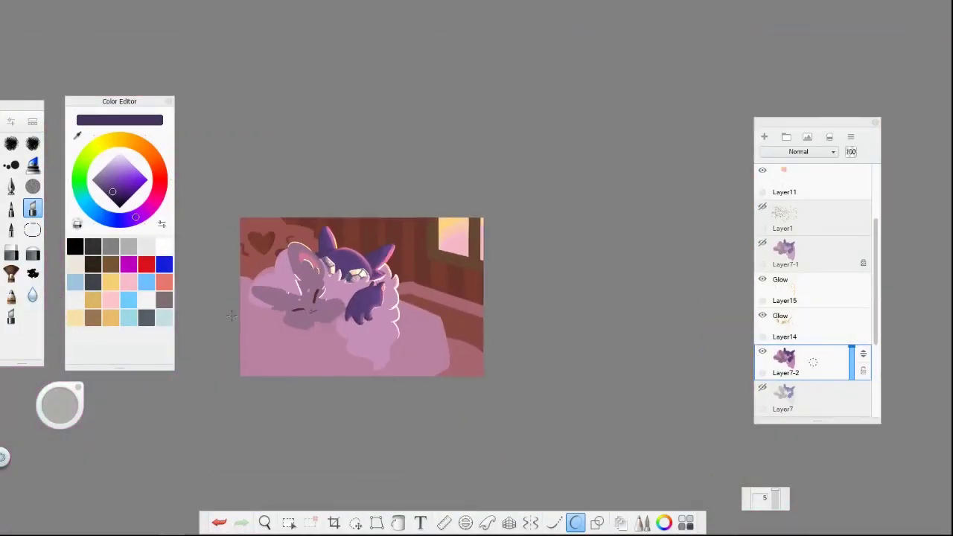
{"action": "scroll", "coordinate": [231, 316], "scroll_direction": "up", "scroll_amount": 2}
{"action": "scroll", "coordinate": [230, 316], "scroll_direction": "down", "scroll_amount": 3}
{"action": "scroll", "coordinate": [231, 316], "scroll_direction": "up", "scroll_amount": 3}
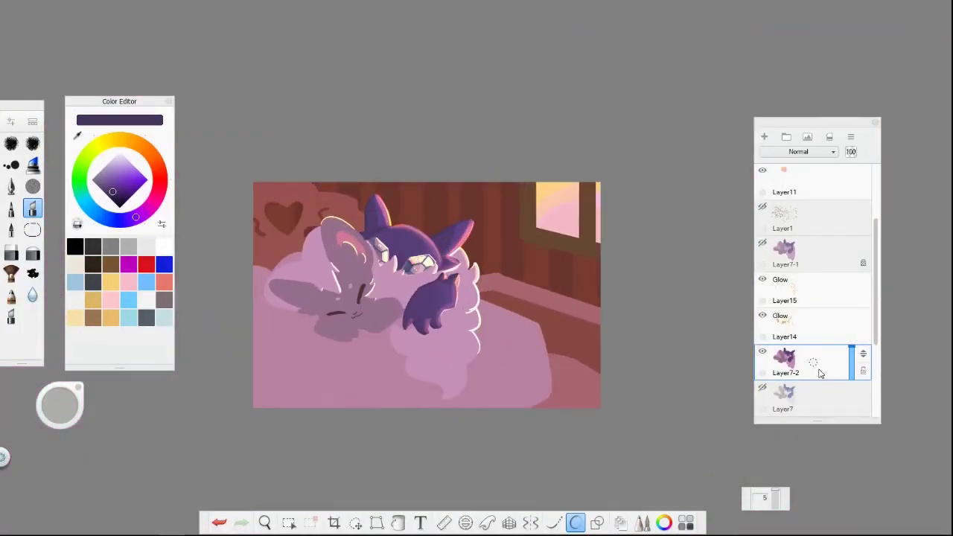
Turn a duplicate of Layer7-2 into a dark blue Multiply shadow layer at 52% opacity.
{"action": "left_click", "coordinate": [814, 384]}
{"action": "left_click", "coordinate": [402, 245]}
{"action": "left_click_drag", "start_coordinate": [851, 349], "coordinate": [851, 363]}
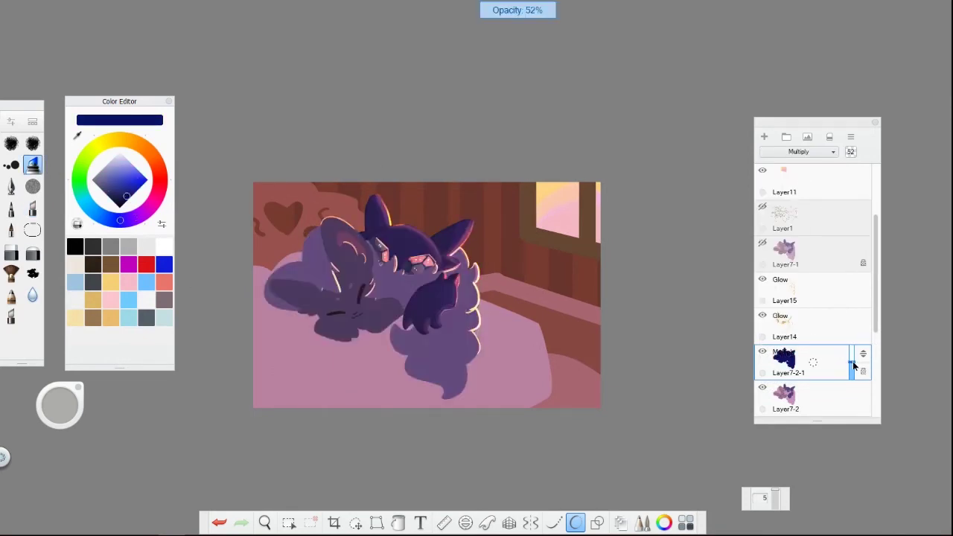
Keep a hidden duplicate of the blue Multiply layer and softly erase the original's shadow over the two characters' heads.
{"action": "key", "text": "ctrl+d"}
{"action": "mouse_move", "coordinate": [417, 224]}
{"action": "left_mouse_down"}
{"action": "mouse_move", "coordinate": [373, 253]}
{"action": "mouse_move", "coordinate": [365, 298]}
{"action": "left_mouse_up"}
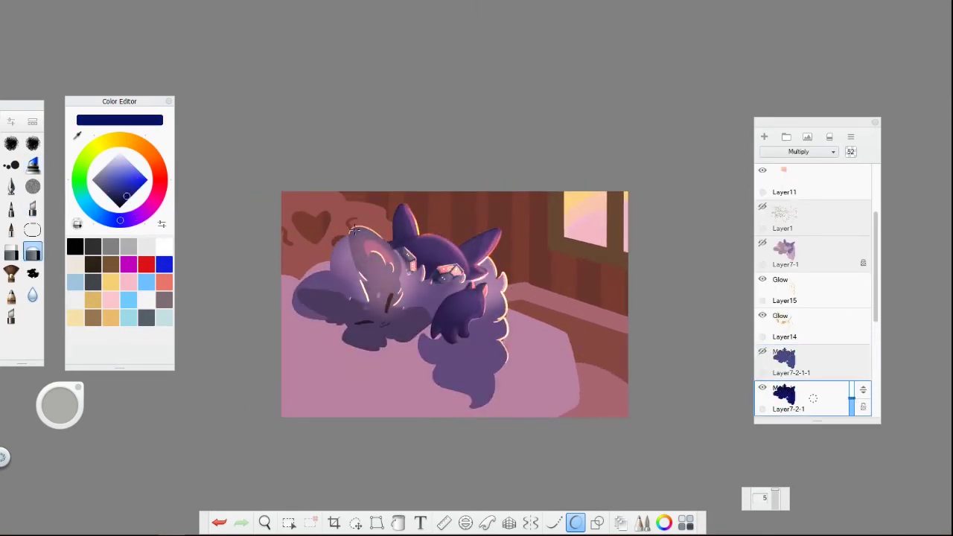
{"action": "scroll", "coordinate": [439, 298], "scroll_direction": "down", "scroll_amount": 2}
{"action": "scroll", "coordinate": [440, 298], "scroll_direction": "up", "scroll_amount": 2}
{"action": "scroll", "coordinate": [783, 356], "scroll_direction": "down", "scroll_amount": 1}
Shade the grey character's nose area and lower face in darker mauve on Layer7-2.
{"action": "left_click", "coordinate": [785, 395]}
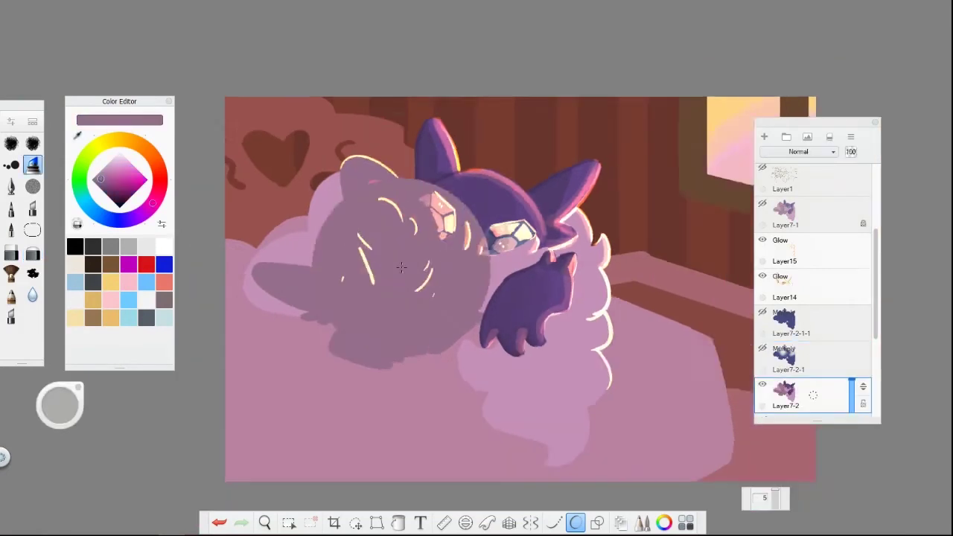
{"action": "scroll", "coordinate": [549, 298], "scroll_direction": "down", "scroll_amount": 3}
{"action": "left_click", "coordinate": [32, 143]}
{"action": "scroll", "coordinate": [548, 298], "scroll_direction": "up", "scroll_amount": 5}
{"action": "left_click_drag", "start_coordinate": [369, 316], "coordinate": [388, 331]}
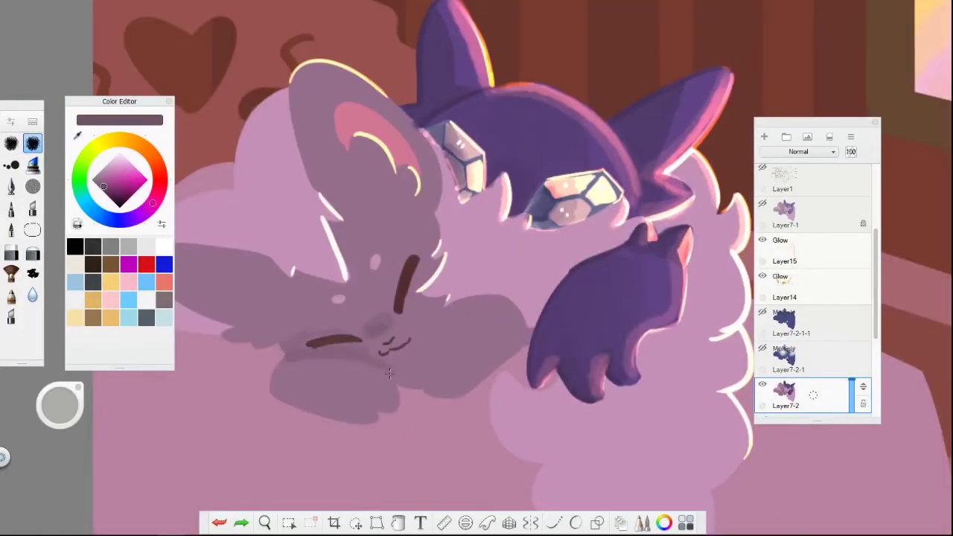
{"action": "scroll", "coordinate": [332, 291], "scroll_direction": "down", "scroll_amount": 3}
{"action": "scroll", "coordinate": [332, 291], "scroll_direction": "up", "scroll_amount": 3}
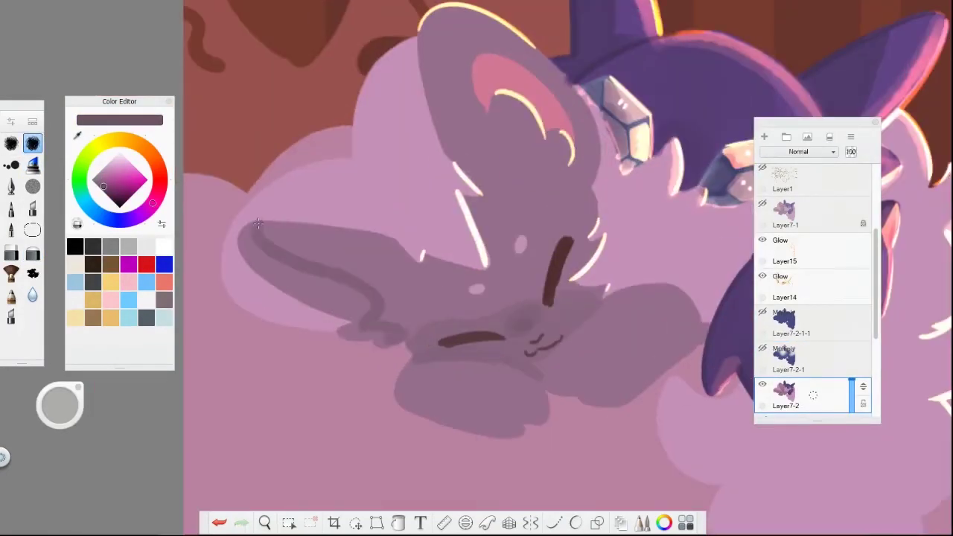
Paint darker mauve shading along the grey character's lowered ear and the fur at its base.
{"action": "mouse_move", "coordinate": [298, 219]}
{"action": "left_mouse_down"}
{"action": "mouse_move", "coordinate": [407, 285]}
{"action": "mouse_move", "coordinate": [492, 321]}
{"action": "mouse_move", "coordinate": [417, 350]}
{"action": "left_mouse_up"}
{"action": "scroll", "coordinate": [310, 268], "scroll_direction": "down", "scroll_amount": 1}
{"action": "scroll", "coordinate": [310, 269], "scroll_direction": "up", "scroll_amount": 3}
{"action": "scroll", "coordinate": [417, 350], "scroll_direction": "down", "scroll_amount": 3}
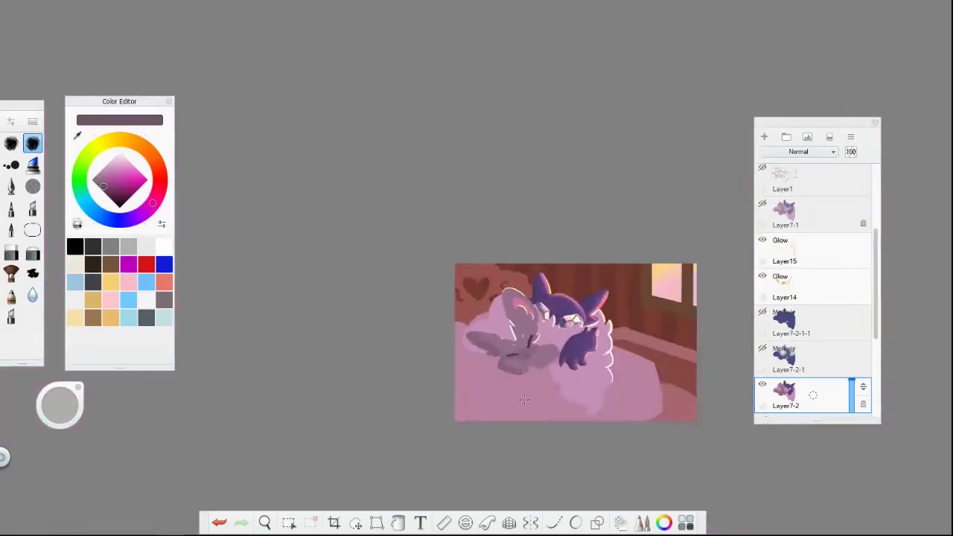
{"action": "scroll", "coordinate": [555, 264], "scroll_direction": "up", "scroll_amount": 3}
Shade the grey character's cheek-side paw and upright ear with broad darker mauve strokes.
{"action": "left_click_drag", "start_coordinate": [554, 265], "coordinate": [537, 351]}
{"action": "scroll", "coordinate": [485, 298], "scroll_direction": "down", "scroll_amount": 3}
{"action": "scroll", "coordinate": [403, 223], "scroll_direction": "up", "scroll_amount": 3}
{"action": "mouse_move", "coordinate": [402, 224]}
{"action": "left_mouse_down"}
{"action": "mouse_move", "coordinate": [433, 186]}
{"action": "mouse_move", "coordinate": [447, 253]}
{"action": "left_mouse_up"}
{"action": "scroll", "coordinate": [375, 100], "scroll_direction": "down", "scroll_amount": 3}
{"action": "scroll", "coordinate": [497, 286], "scroll_direction": "up", "scroll_amount": 3}
Sample mauve tones from the grey character's face and blend soft shading around its eye and forehead.
{"action": "left_click", "coordinate": [498, 286], "text": "alt"}
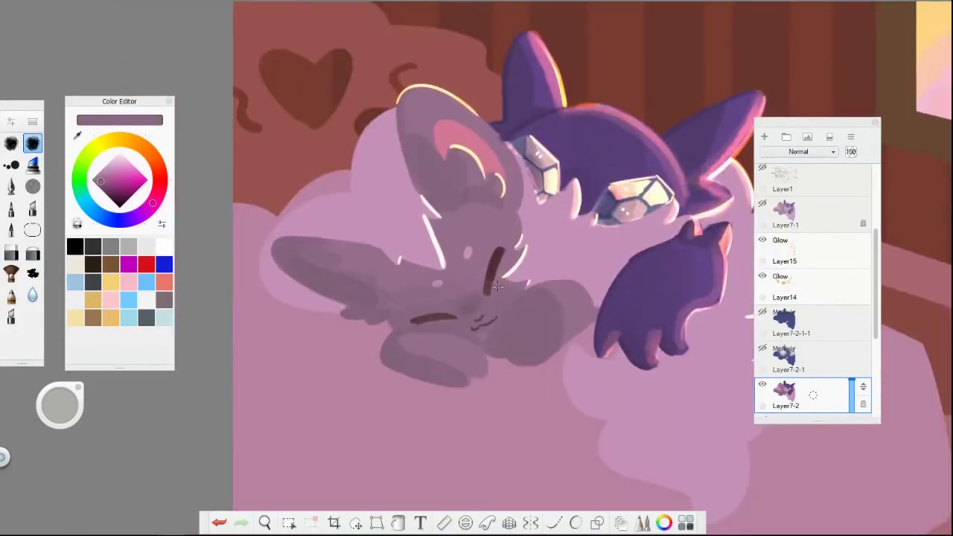
{"action": "key", "text": "ctrl+z"}
{"action": "left_click", "coordinate": [484, 286], "text": "alt"}
{"action": "left_click_drag", "start_coordinate": [470, 249], "coordinate": [491, 286]}
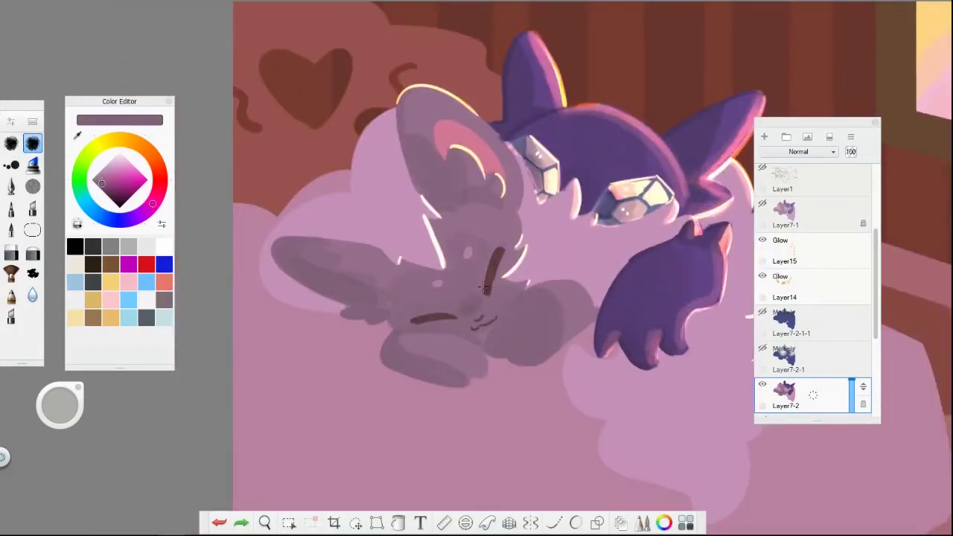
{"action": "left_click_drag", "start_coordinate": [454, 235], "coordinate": [505, 237]}
{"action": "scroll", "coordinate": [485, 290], "scroll_direction": "down", "scroll_amount": 3}
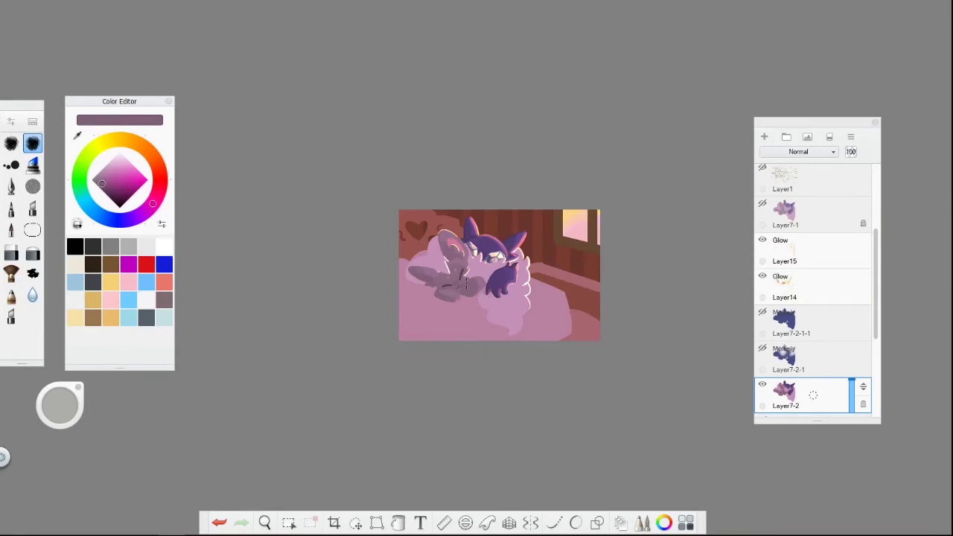
{"action": "scroll", "coordinate": [466, 283], "scroll_direction": "up", "scroll_amount": 5}
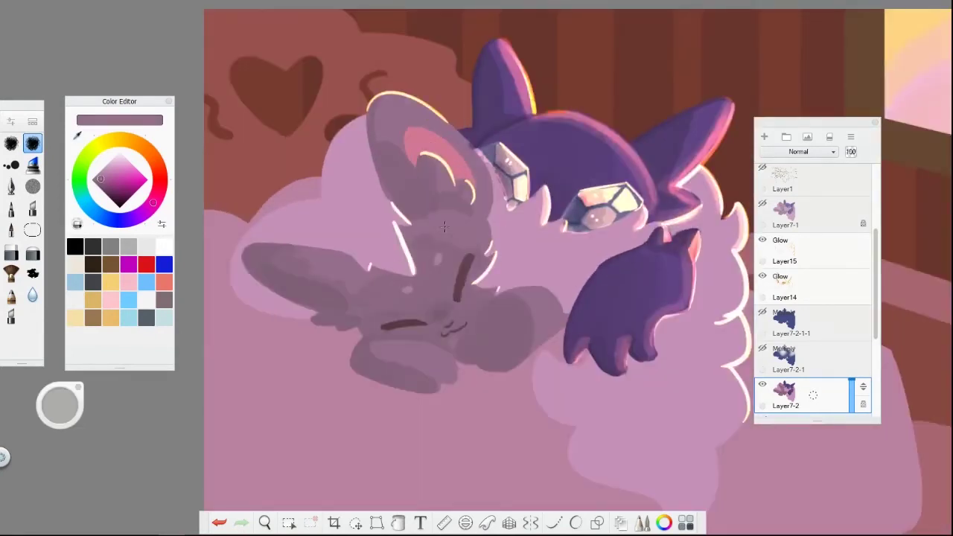
{"action": "scroll", "coordinate": [444, 228], "scroll_direction": "down", "scroll_amount": 4}
{"action": "scroll", "coordinate": [445, 185], "scroll_direction": "up", "scroll_amount": 3}
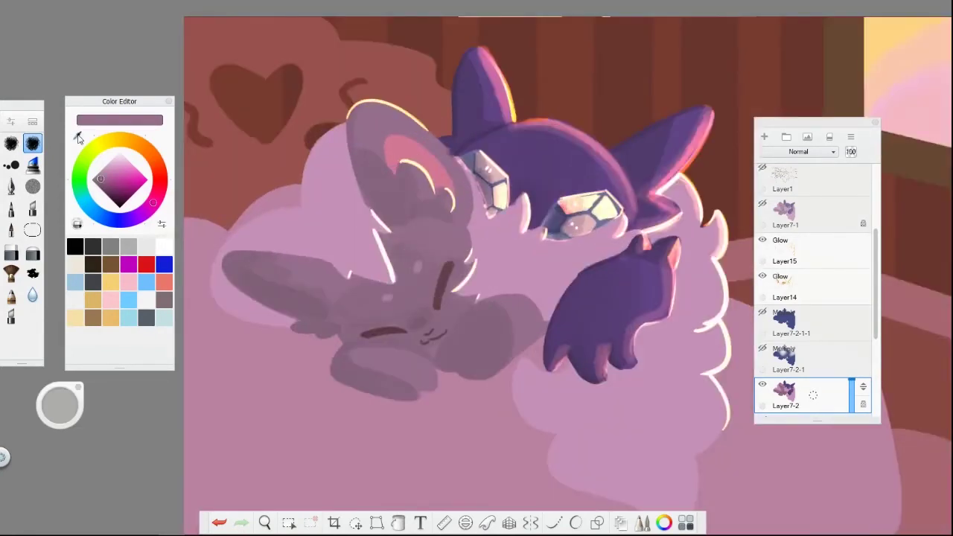
Paint pink-mauve shading on the light fluffy fur behind the grey character's ears.
{"action": "left_click", "coordinate": [257, 300], "text": "alt"}
{"action": "left_click_drag", "start_coordinate": [231, 316], "coordinate": [257, 300]}
{"action": "key", "text": "ctrl+z"}
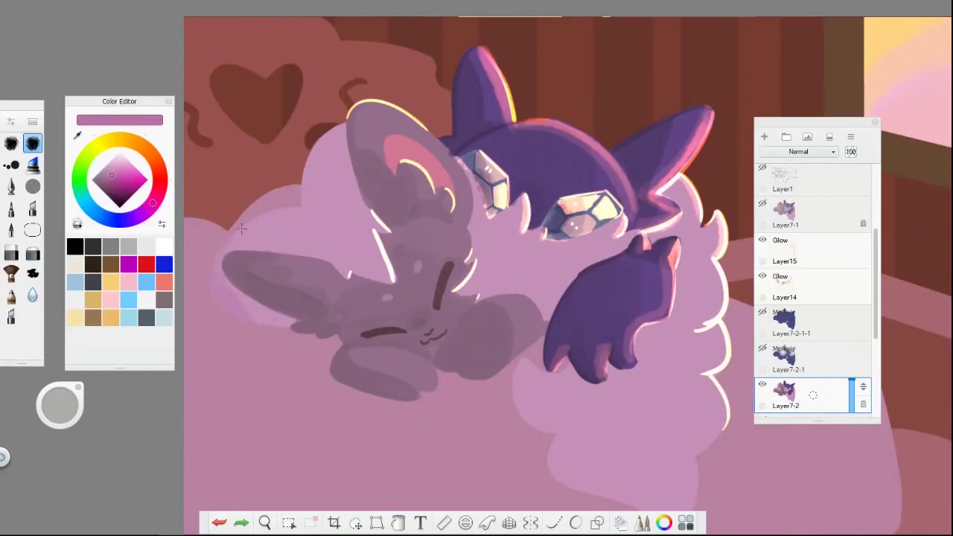
{"action": "left_click_drag", "start_coordinate": [241, 229], "coordinate": [328, 259]}
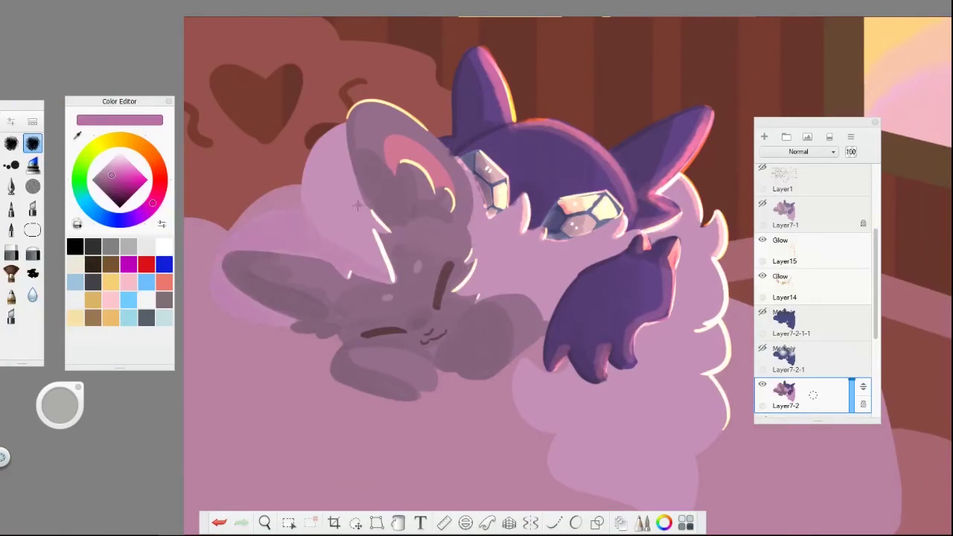
{"action": "scroll", "coordinate": [417, 211], "scroll_direction": "down", "scroll_amount": 2}
Paint wavy pink-mauve shading through the purple character's cheek fur, body fur and the curl below its paw.
{"action": "mouse_move", "coordinate": [447, 222]}
{"action": "left_mouse_down"}
{"action": "mouse_move", "coordinate": [447, 275]}
{"action": "mouse_move", "coordinate": [469, 227]}
{"action": "mouse_move", "coordinate": [525, 417]}
{"action": "mouse_move", "coordinate": [522, 285]}
{"action": "left_mouse_up"}
{"action": "left_click_drag", "start_coordinate": [456, 319], "coordinate": [467, 399]}
{"action": "left_click_drag", "start_coordinate": [481, 344], "coordinate": [510, 409]}
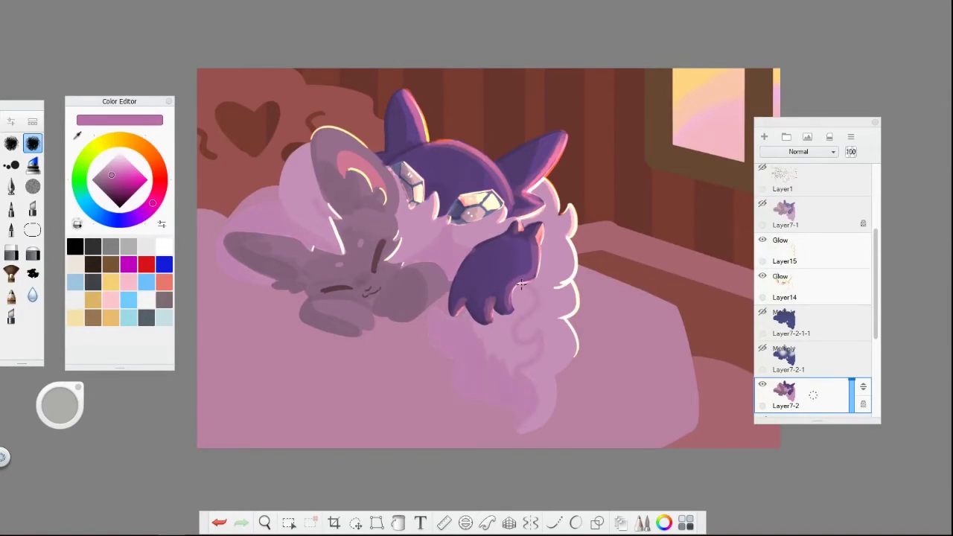
{"action": "mouse_move", "coordinate": [477, 326]}
{"action": "left_mouse_down"}
{"action": "mouse_move", "coordinate": [506, 365]}
{"action": "mouse_move", "coordinate": [506, 328]}
{"action": "left_mouse_up"}
{"action": "left_click_drag", "start_coordinate": [522, 284], "coordinate": [529, 307]}
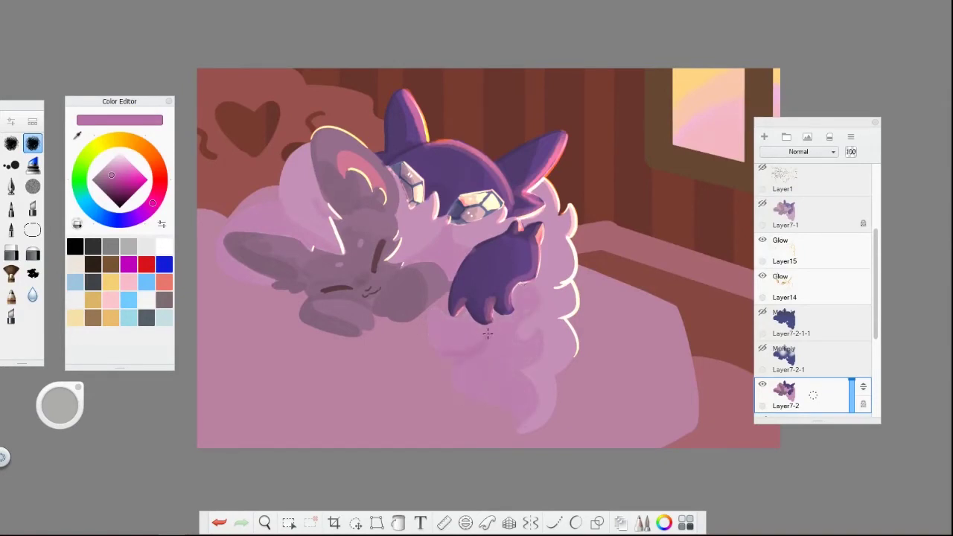
{"action": "scroll", "coordinate": [487, 334], "scroll_direction": "up", "scroll_amount": 4, "text": "ctrl"}
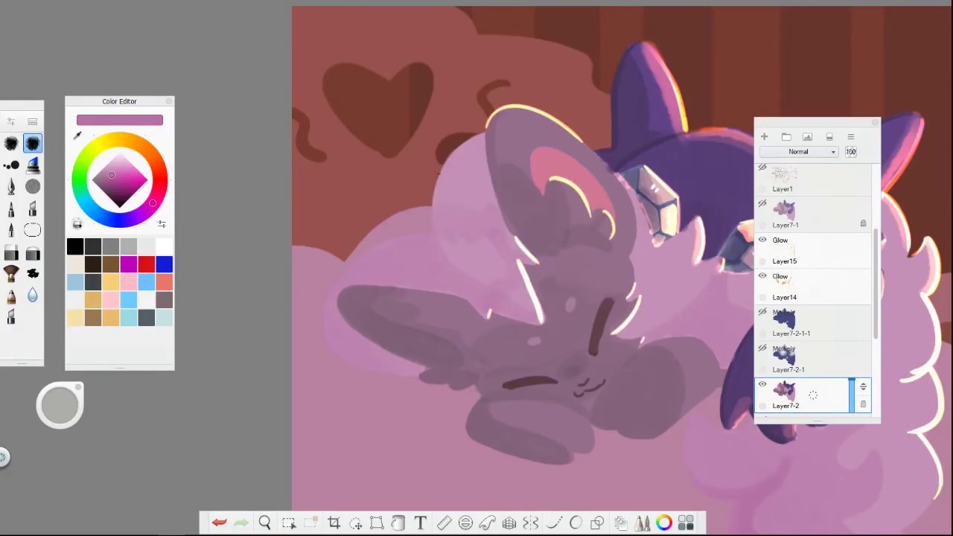
Sample mauve tones from the grey fur and smooth the shading across the grey character's face.
{"action": "scroll", "coordinate": [376, 278], "scroll_direction": "down", "scroll_amount": 5, "text": "ctrl"}
{"action": "scroll", "coordinate": [376, 279], "scroll_direction": "up", "scroll_amount": 5, "text": "ctrl"}
{"action": "left_click", "coordinate": [376, 279], "text": "alt"}
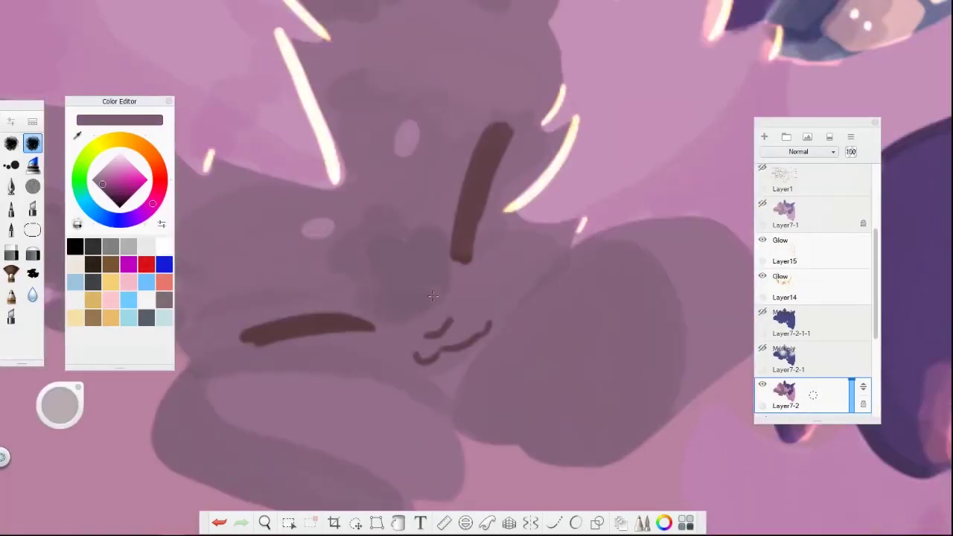
{"action": "scroll", "coordinate": [305, 304], "scroll_direction": "down", "scroll_amount": 5, "text": "ctrl"}
{"action": "scroll", "coordinate": [305, 304], "scroll_direction": "up", "scroll_amount": 5, "text": "ctrl"}
{"action": "left_click", "coordinate": [362, 272], "text": "alt"}
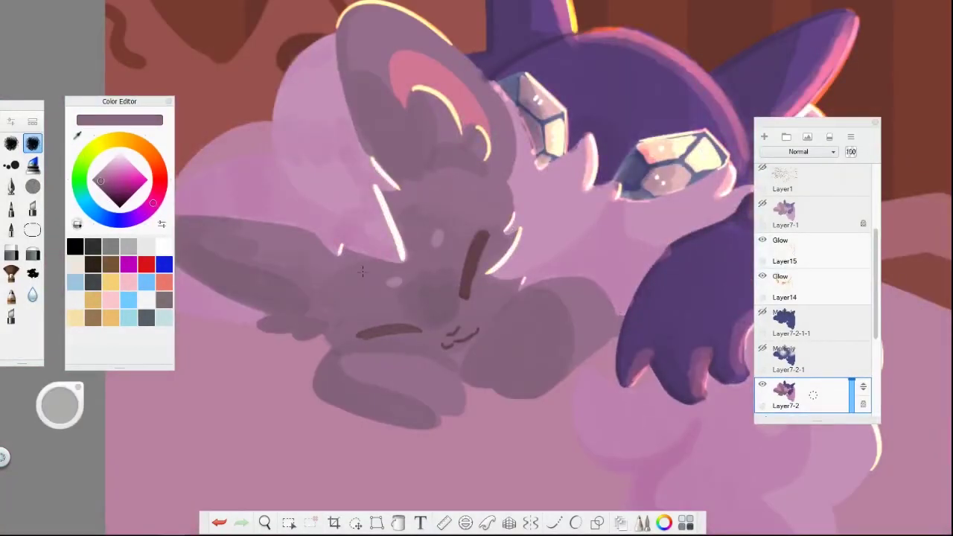
{"action": "scroll", "coordinate": [362, 272], "scroll_direction": "down", "scroll_amount": 5}
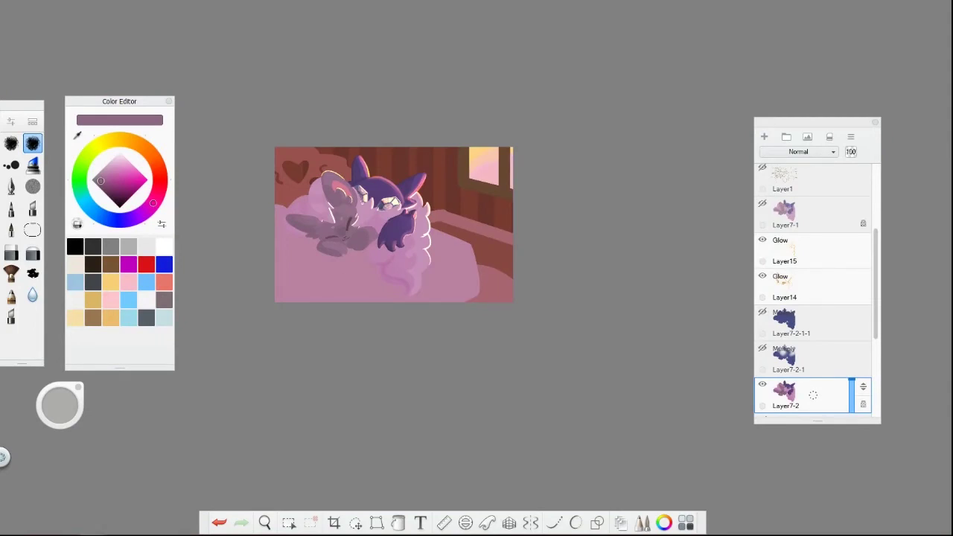
Sample the pink-mauve fur colour and add curved shading strokes to the purple character's cheek and the fluff behind the ears.
{"action": "scroll", "coordinate": [321, 213], "scroll_direction": "up", "scroll_amount": 5, "text": "ctrl"}
{"action": "left_click", "coordinate": [492, 178], "text": "alt"}
{"action": "scroll", "coordinate": [491, 179], "scroll_direction": "down", "scroll_amount": 3, "text": "ctrl"}
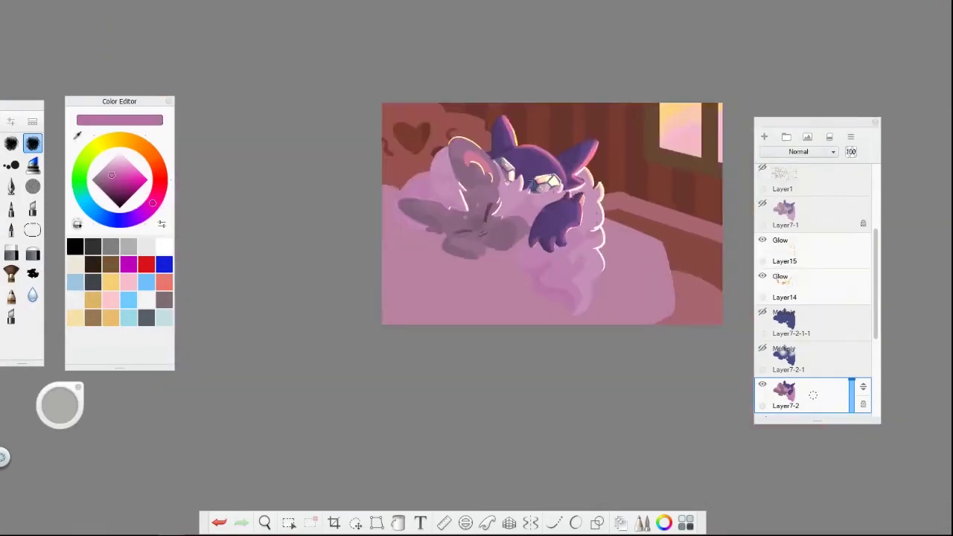
{"action": "scroll", "coordinate": [492, 179], "scroll_direction": "up", "scroll_amount": 4}
{"action": "scroll", "coordinate": [429, 276], "scroll_direction": "down", "scroll_amount": 6}
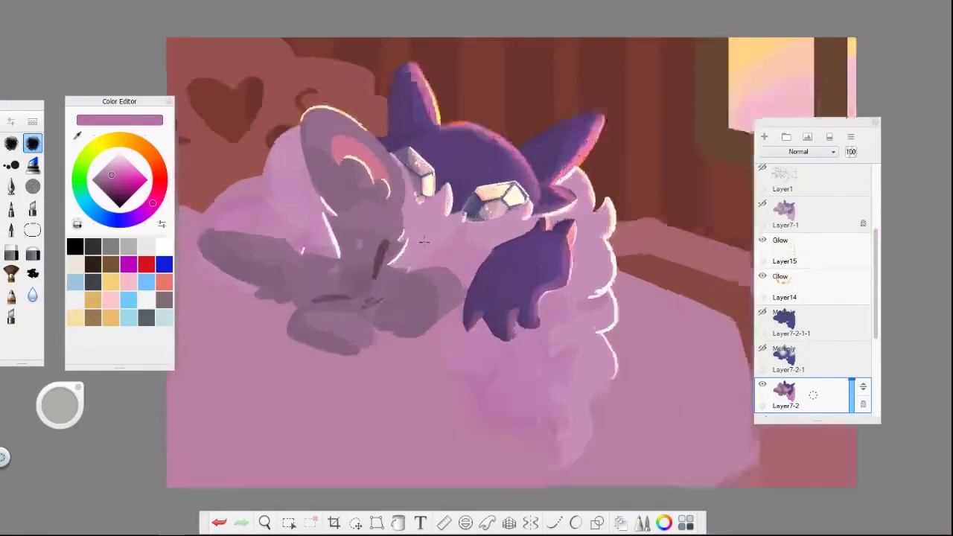
{"action": "scroll", "coordinate": [430, 276], "scroll_direction": "up", "scroll_amount": 4}
{"action": "scroll", "coordinate": [429, 276], "scroll_direction": "down", "scroll_amount": 3}
{"action": "scroll", "coordinate": [429, 275], "scroll_direction": "up", "scroll_amount": 5}
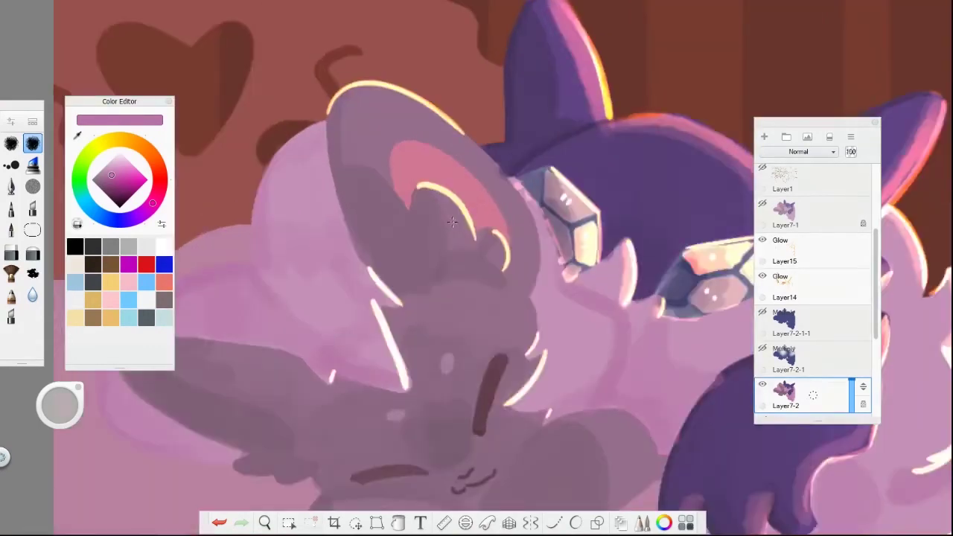
{"action": "scroll", "coordinate": [668, 213], "scroll_direction": "down", "scroll_amount": 2}
Draw yellow-orange glow curls in the purple character's body and cheek fur on Layer15 and soften them with the eraser.
{"action": "left_click", "coordinate": [808, 251]}
{"action": "scroll", "coordinate": [522, 298], "scroll_direction": "up", "scroll_amount": 2}
{"action": "left_click", "coordinate": [737, 112], "text": "alt"}
{"action": "left_click", "coordinate": [32, 209]}
{"action": "scroll", "coordinate": [521, 298], "scroll_direction": "down", "scroll_amount": 4}
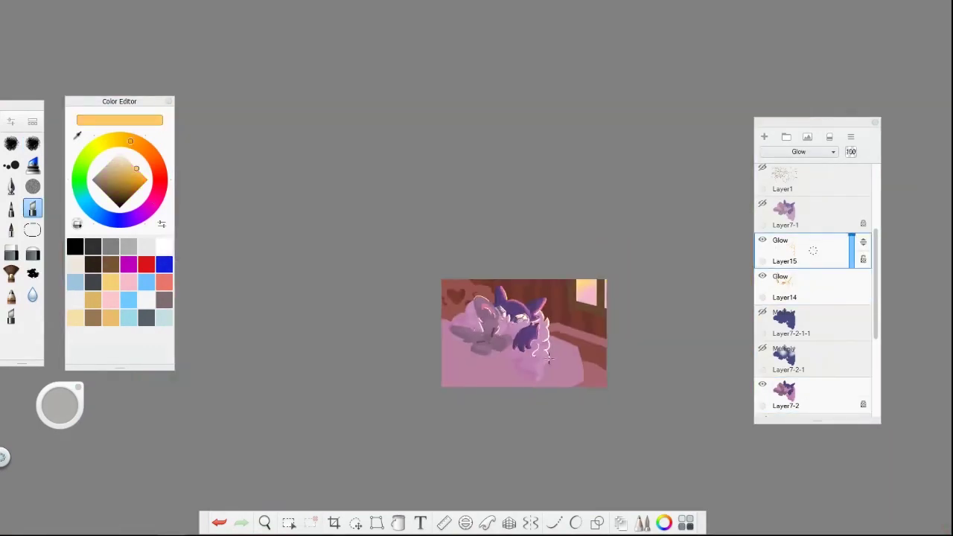
{"action": "scroll", "coordinate": [522, 376], "scroll_direction": "up", "scroll_amount": 3}
{"action": "scroll", "coordinate": [521, 376], "scroll_direction": "down", "scroll_amount": 3}
{"action": "scroll", "coordinate": [260, 254], "scroll_direction": "up", "scroll_amount": 4}
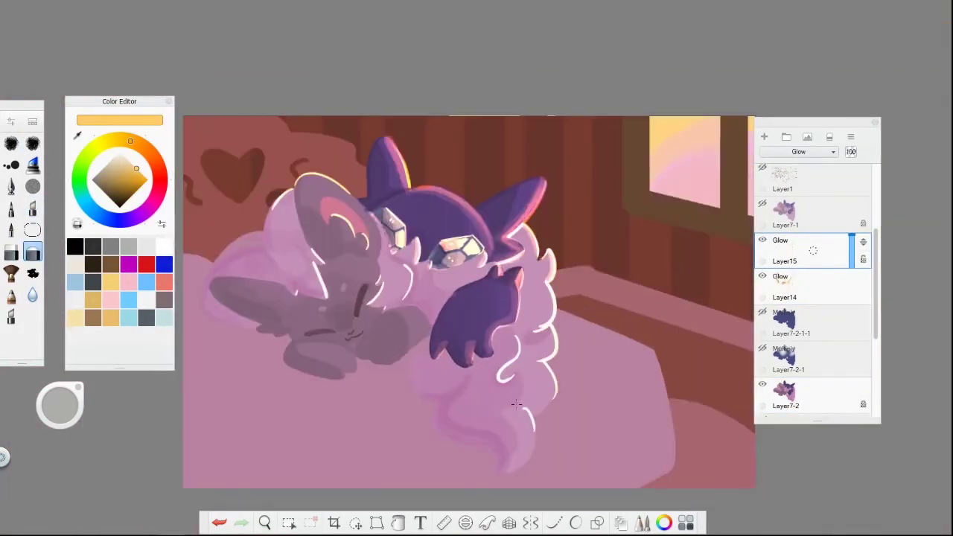
{"action": "key", "text": "e"}
{"action": "scroll", "coordinate": [260, 253], "scroll_direction": "down", "scroll_amount": 3}
Paint broad orange glow on the outer body fur curls and the curl beside the purple paw on Layer14.
{"action": "key", "text": "alt+bracketleft"}
{"action": "key", "text": "b"}
{"action": "scroll", "coordinate": [462, 201], "scroll_direction": "up", "scroll_amount": 6}
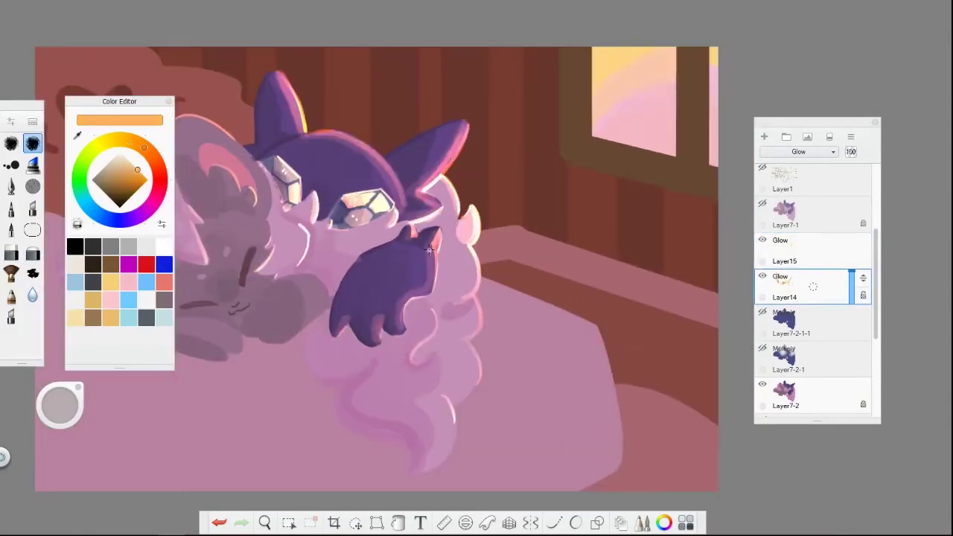
{"action": "scroll", "coordinate": [461, 201], "scroll_direction": "down", "scroll_amount": 3}
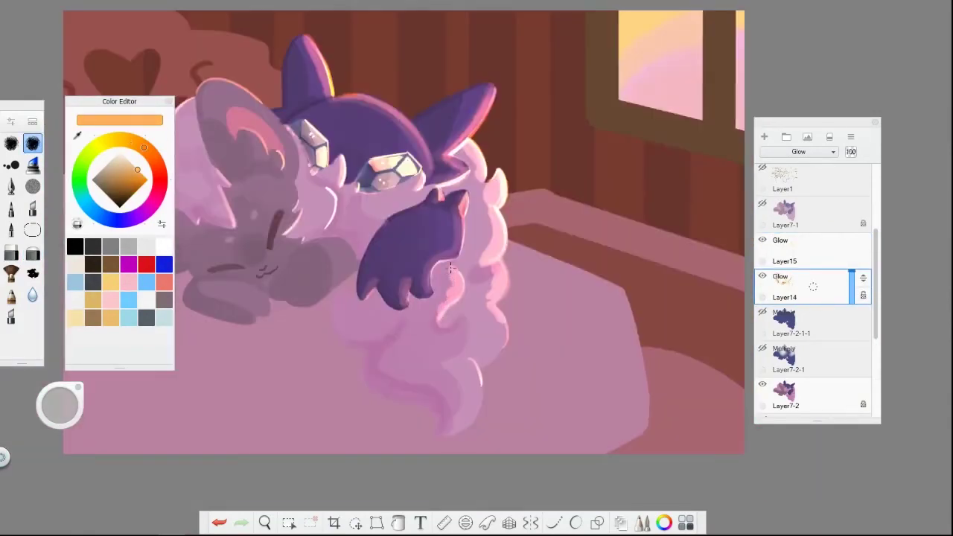
{"action": "scroll", "coordinate": [462, 201], "scroll_direction": "down", "scroll_amount": 1}
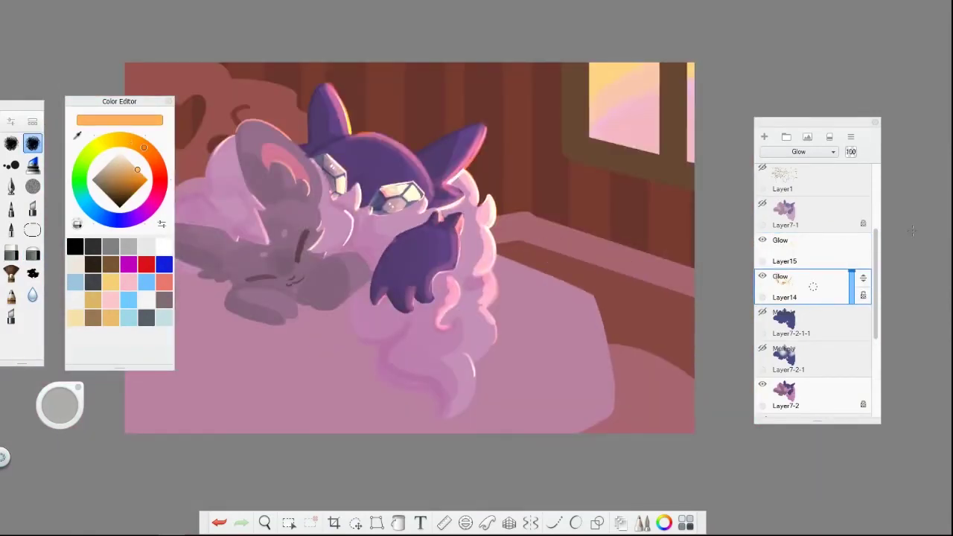
Paint orange glow on the purple character's cheek curl and the fluff behind the grey upright ear on Layer14.
{"action": "scroll", "coordinate": [820, 297], "scroll_direction": "down", "scroll_amount": 2}
{"action": "scroll", "coordinate": [462, 253], "scroll_direction": "down", "scroll_amount": 3}
{"action": "scroll", "coordinate": [475, 293], "scroll_direction": "up", "scroll_amount": 2}
{"action": "key", "text": "o"}
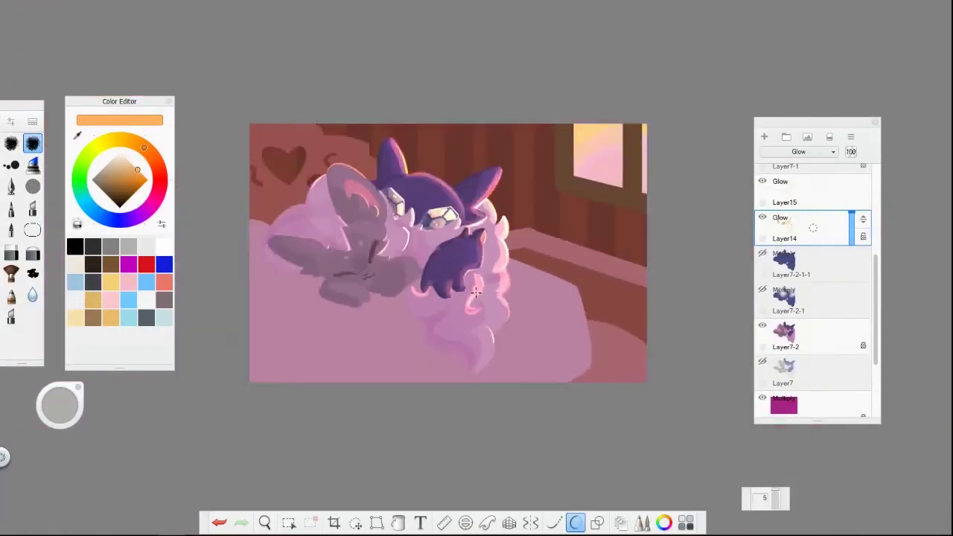
{"action": "scroll", "coordinate": [462, 298], "scroll_direction": "down", "scroll_amount": 2}
{"action": "key", "text": "ctrl+z"}
{"action": "key", "text": "b"}
{"action": "scroll", "coordinate": [472, 284], "scroll_direction": "up", "scroll_amount": 5}
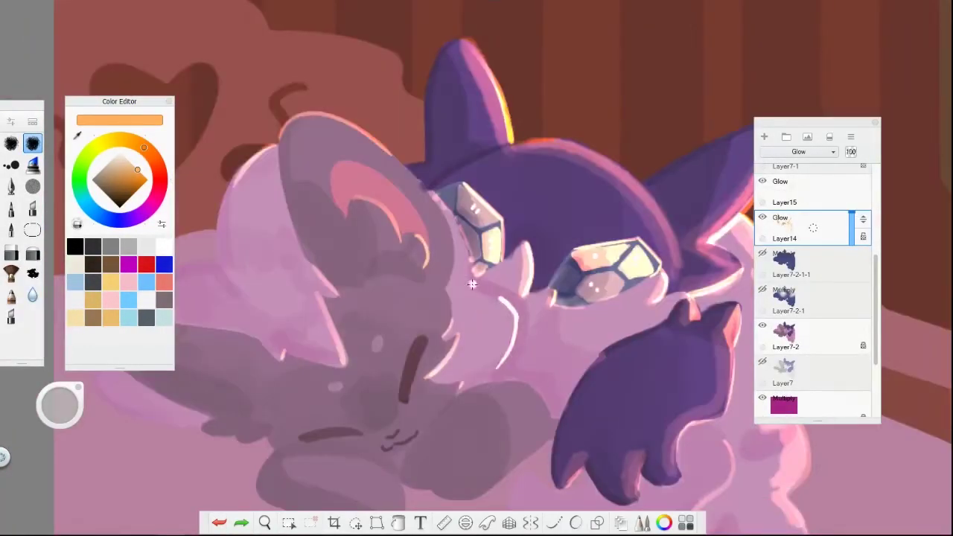
{"action": "key", "text": "ctrl+y"}
{"action": "scroll", "coordinate": [323, 217], "scroll_direction": "down", "scroll_amount": 3}
{"action": "scroll", "coordinate": [323, 216], "scroll_direction": "down", "scroll_amount": 1}
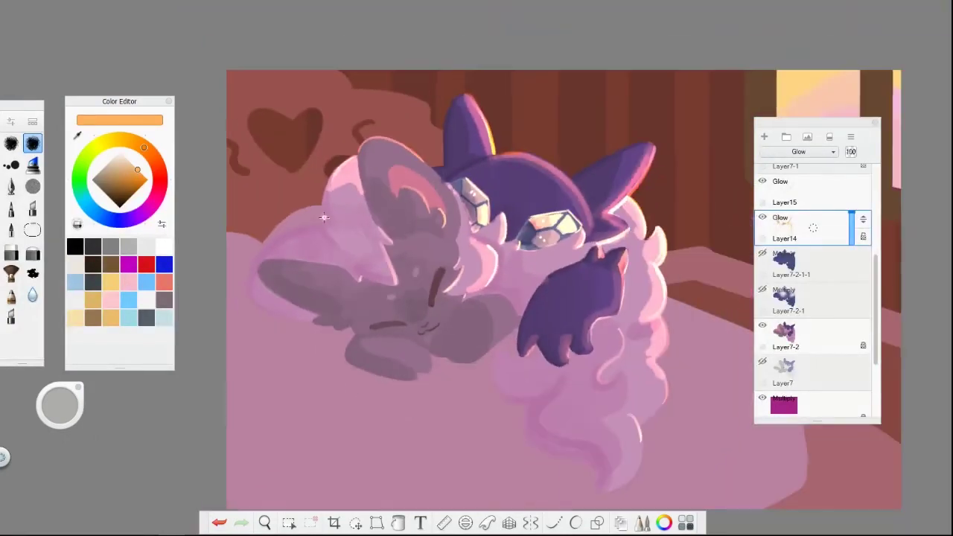
Add orange glow to the purple character's cheek fur below the gem eye on Layer14.
{"action": "scroll", "coordinate": [323, 217], "scroll_direction": "down", "scroll_amount": 2}
{"action": "scroll", "coordinate": [447, 179], "scroll_direction": "down", "scroll_amount": 2}
{"action": "scroll", "coordinate": [447, 179], "scroll_direction": "up", "scroll_amount": 5}
{"action": "scroll", "coordinate": [447, 179], "scroll_direction": "down", "scroll_amount": 2}
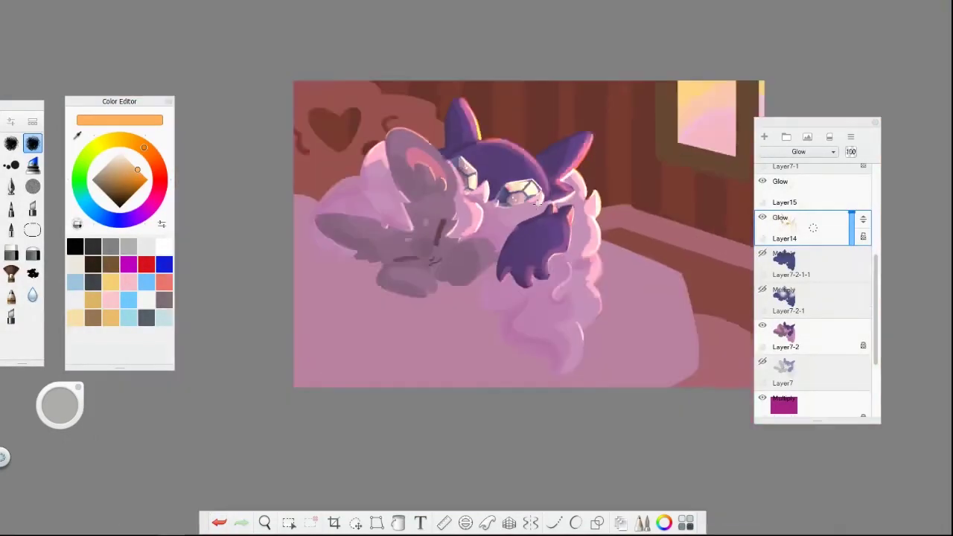
{"action": "scroll", "coordinate": [400, 168], "scroll_direction": "down", "scroll_amount": 1}
{"action": "scroll", "coordinate": [400, 168], "scroll_direction": "up", "scroll_amount": 4}
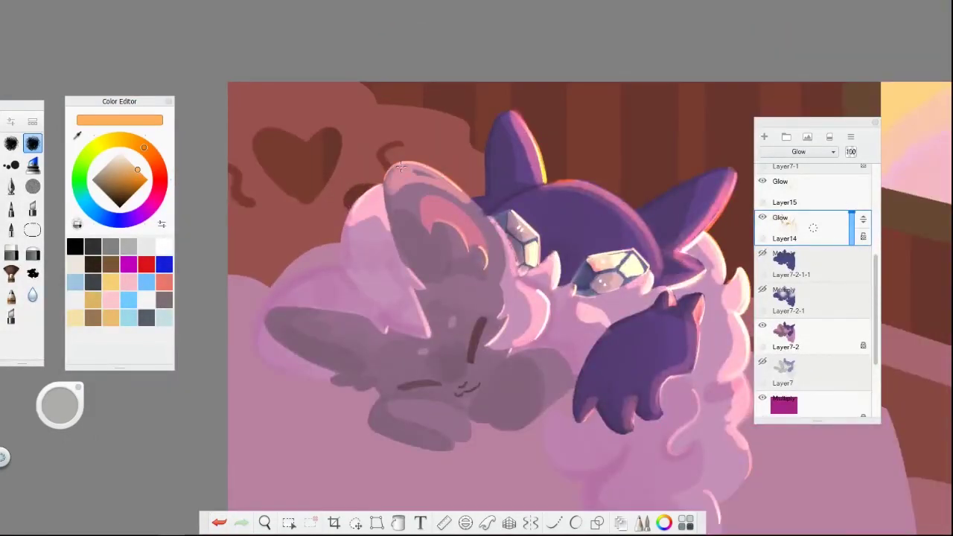
Paint orange glow on the grey character's ears and the window-facing side of its face.
{"action": "scroll", "coordinate": [400, 167], "scroll_direction": "down", "scroll_amount": 2}
{"action": "scroll", "coordinate": [335, 312], "scroll_direction": "down", "scroll_amount": 4}
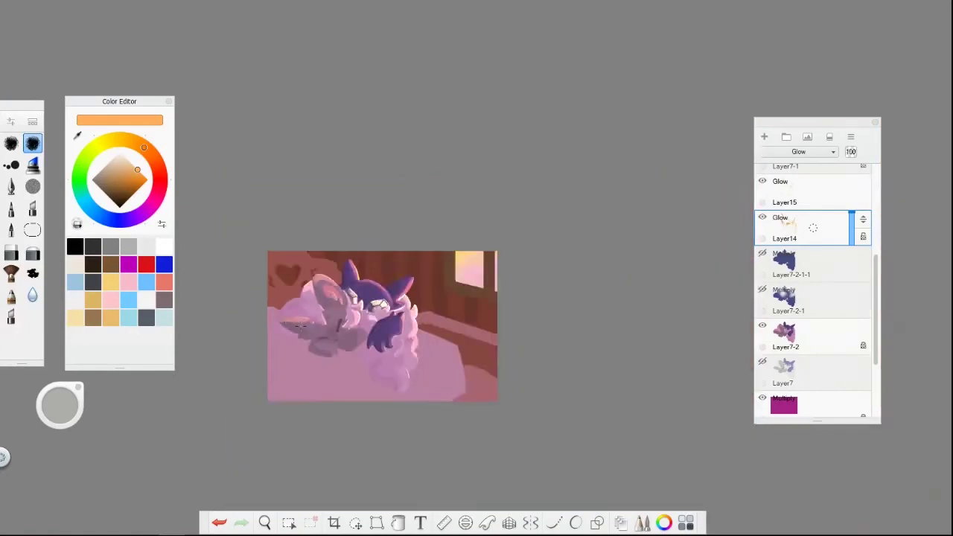
{"action": "scroll", "coordinate": [350, 305], "scroll_direction": "up", "scroll_amount": 4}
{"action": "scroll", "coordinate": [350, 305], "scroll_direction": "down", "scroll_amount": 4}
{"action": "scroll", "coordinate": [403, 298], "scroll_direction": "up", "scroll_amount": 3}
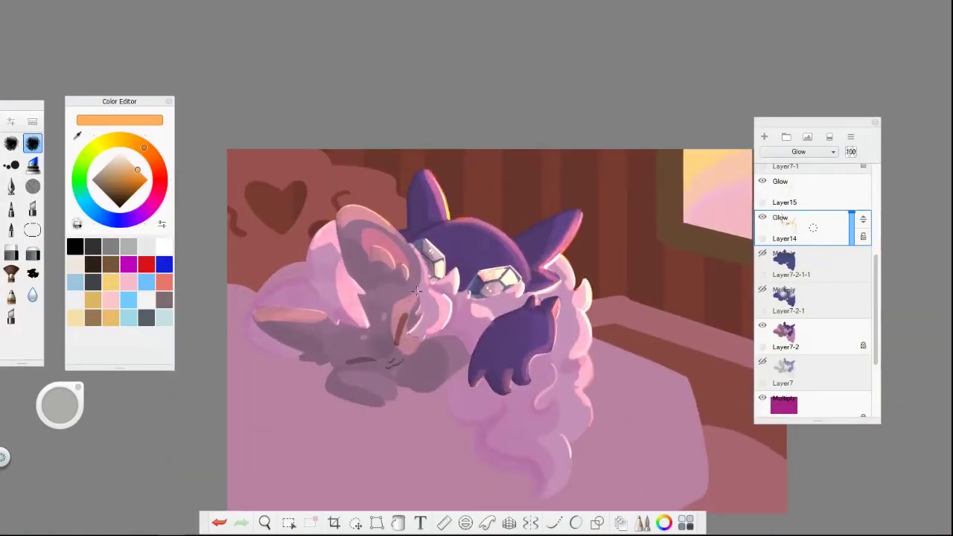
Paint orange glow on the grey character's muzzle and fill the lit areas of both paws on Layer14.
{"action": "scroll", "coordinate": [417, 292], "scroll_direction": "down", "scroll_amount": 4}
{"action": "scroll", "coordinate": [417, 292], "scroll_direction": "up", "scroll_amount": 5}
{"action": "scroll", "coordinate": [439, 292], "scroll_direction": "down", "scroll_amount": 4}
{"action": "scroll", "coordinate": [458, 292], "scroll_direction": "up", "scroll_amount": 3}
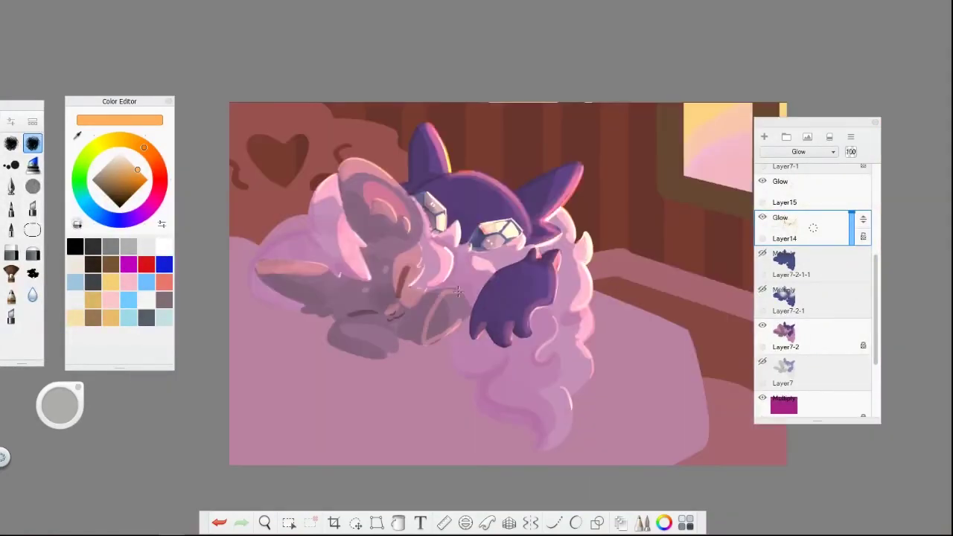
{"action": "left_click_drag", "start_coordinate": [458, 292], "coordinate": [458, 292]}
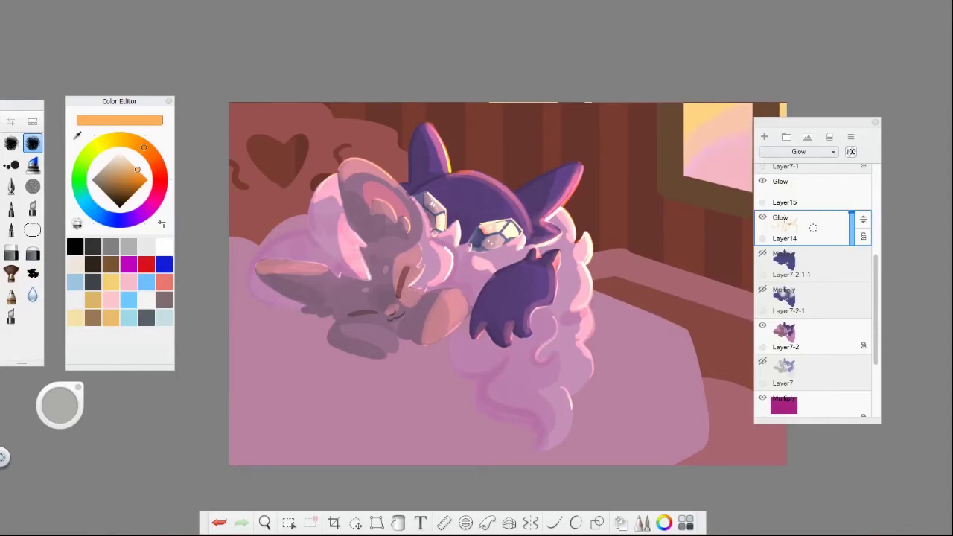
{"action": "scroll", "coordinate": [450, 340], "scroll_direction": "up", "scroll_amount": 2}
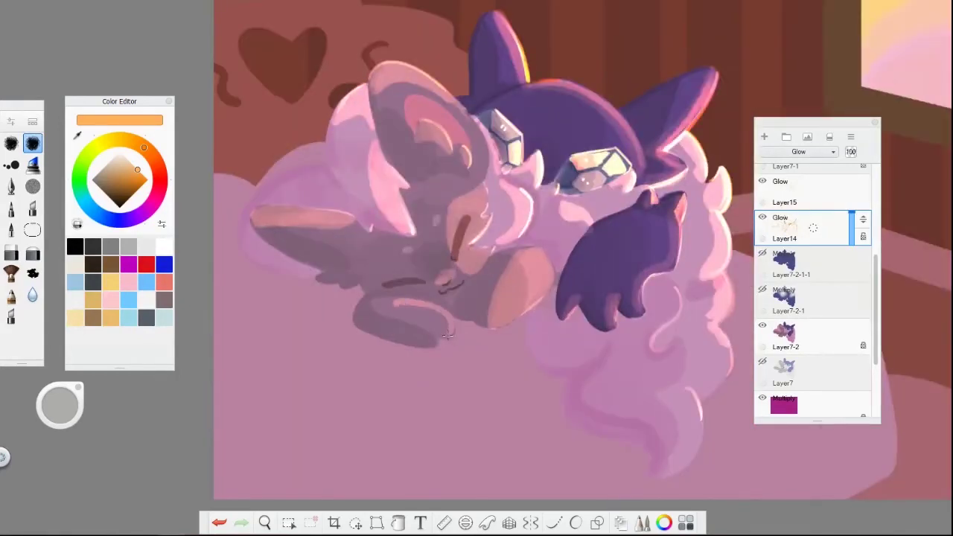
{"action": "scroll", "coordinate": [462, 343], "scroll_direction": "down", "scroll_amount": 4}
{"action": "scroll", "coordinate": [474, 344], "scroll_direction": "down", "scroll_amount": 1}
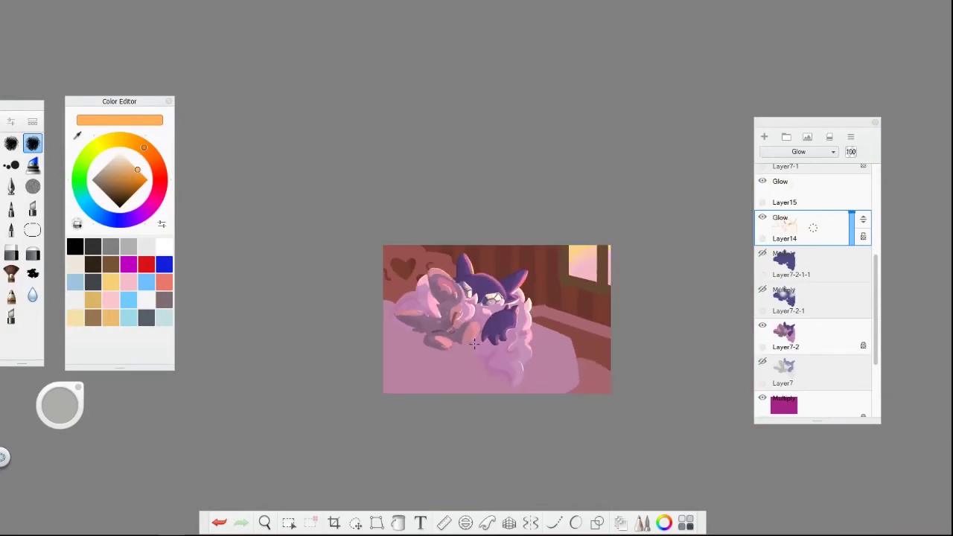
Deepen the pink inside the grey upright ear on Layer7-2 and brighten its inner band with orange glow on Layer14.
{"action": "scroll", "coordinate": [461, 313], "scroll_direction": "up", "scroll_amount": 5}
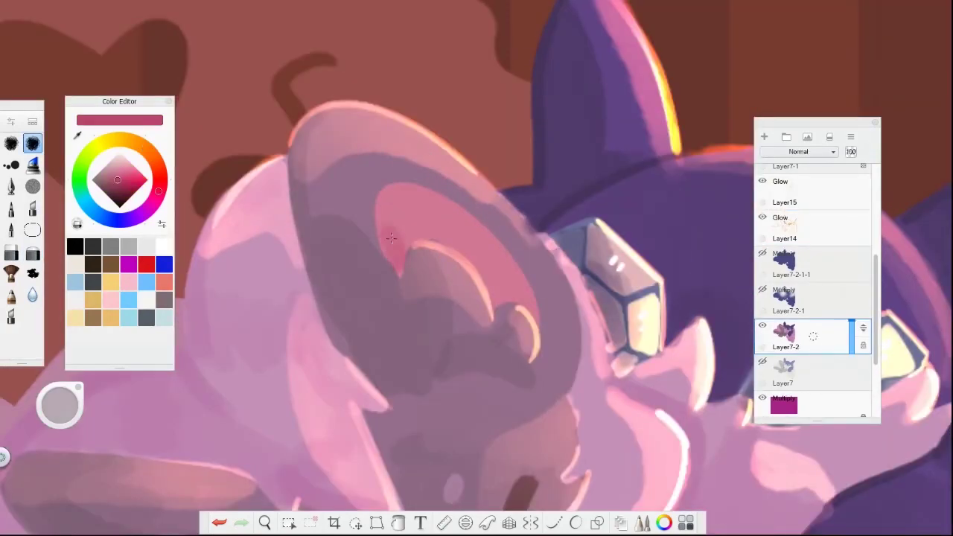
{"action": "scroll", "coordinate": [432, 215], "scroll_direction": "down", "scroll_amount": 5}
{"action": "scroll", "coordinate": [433, 215], "scroll_direction": "up", "scroll_amount": 1}
{"action": "scroll", "coordinate": [433, 215], "scroll_direction": "down", "scroll_amount": 1}
{"action": "scroll", "coordinate": [448, 344], "scroll_direction": "up", "scroll_amount": 4}
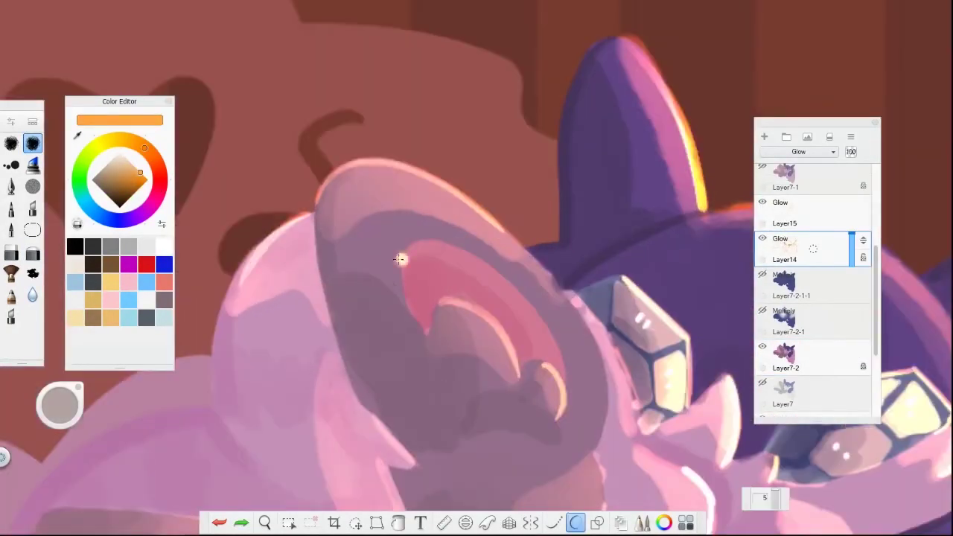
{"action": "scroll", "coordinate": [448, 344], "scroll_direction": "down", "scroll_amount": 4}
{"action": "scroll", "coordinate": [449, 344], "scroll_direction": "up", "scroll_amount": 4}
Add orange glow to the toes of the grey paws and undo the last stray stroke.
{"action": "scroll", "coordinate": [449, 344], "scroll_direction": "down", "scroll_amount": 2}
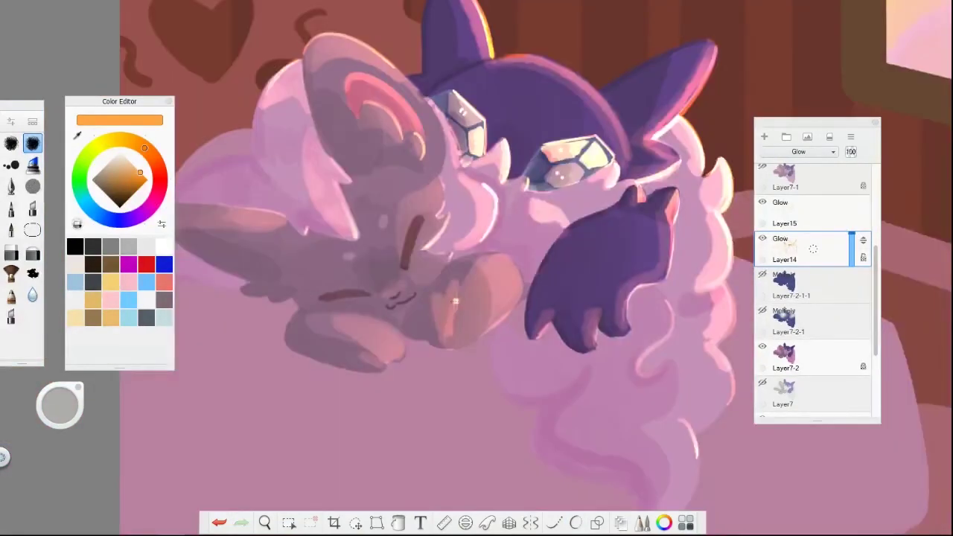
{"action": "scroll", "coordinate": [458, 325], "scroll_direction": "down", "scroll_amount": 3}
{"action": "scroll", "coordinate": [462, 315], "scroll_direction": "up", "scroll_amount": 5}
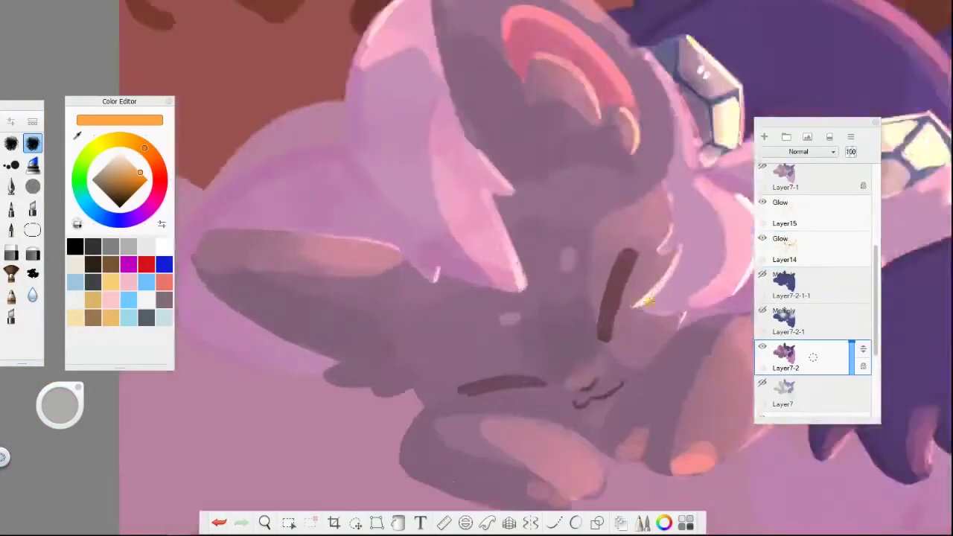
{"action": "scroll", "coordinate": [461, 315], "scroll_direction": "down", "scroll_amount": 1}
{"action": "scroll", "coordinate": [462, 315], "scroll_direction": "up", "scroll_amount": 2}
{"action": "key", "text": "ctrl+z"}
Draw pink edge lines along the top of the grey character's lower paw and over its mouth on Layer7-2.
{"action": "scroll", "coordinate": [346, 378], "scroll_direction": "down", "scroll_amount": 5}
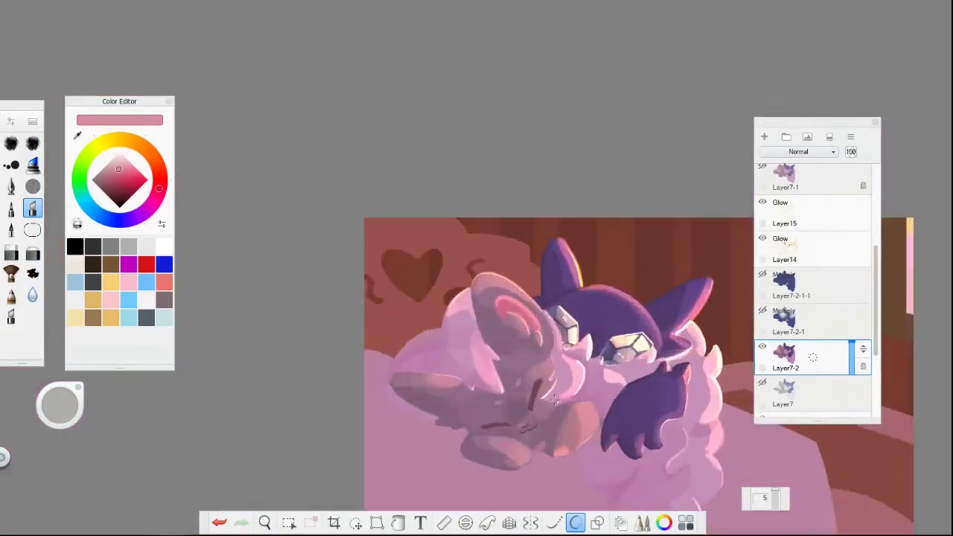
{"action": "scroll", "coordinate": [346, 377], "scroll_direction": "up", "scroll_amount": 4}
{"action": "scroll", "coordinate": [346, 378], "scroll_direction": "down", "scroll_amount": 4}
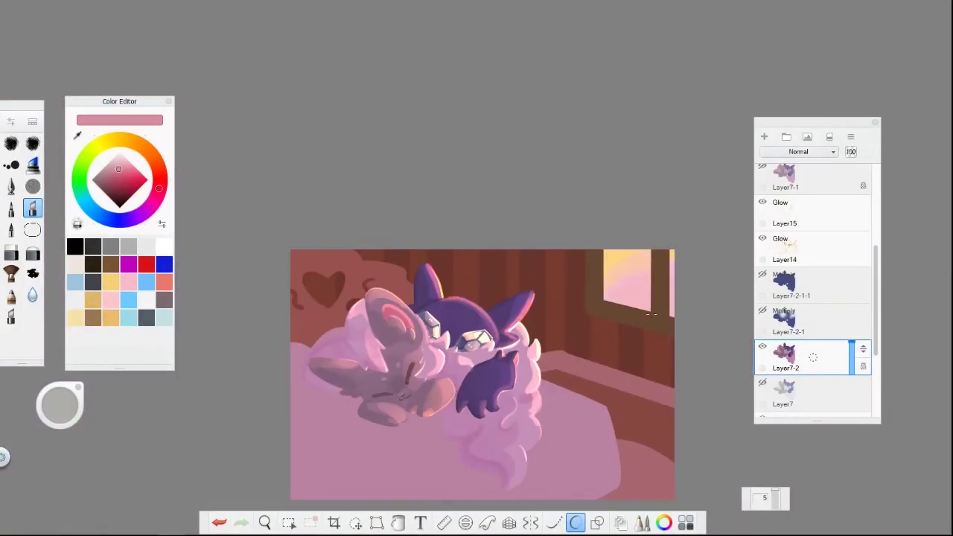
{"action": "scroll", "coordinate": [513, 412], "scroll_direction": "up", "scroll_amount": 6}
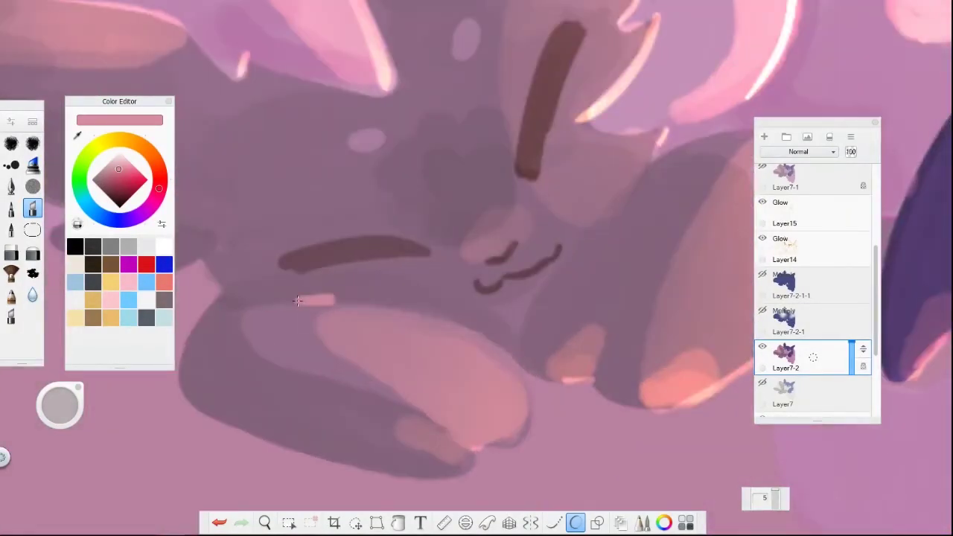
{"action": "scroll", "coordinate": [512, 412], "scroll_direction": "down", "scroll_amount": 6}
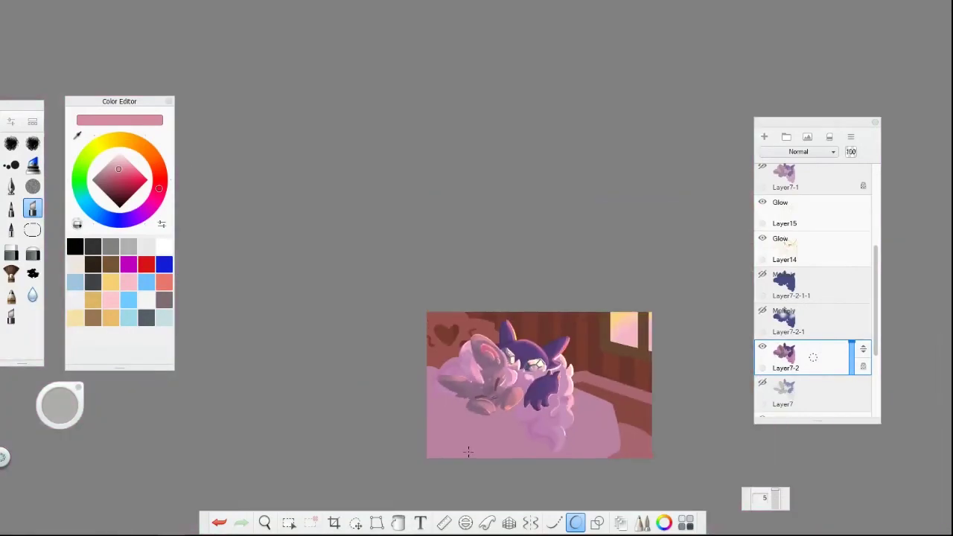
{"action": "scroll", "coordinate": [531, 232], "scroll_direction": "up", "scroll_amount": 6}
{"action": "scroll", "coordinate": [531, 232], "scroll_direction": "down", "scroll_amount": 6}
{"action": "scroll", "coordinate": [485, 171], "scroll_direction": "up", "scroll_amount": 6}
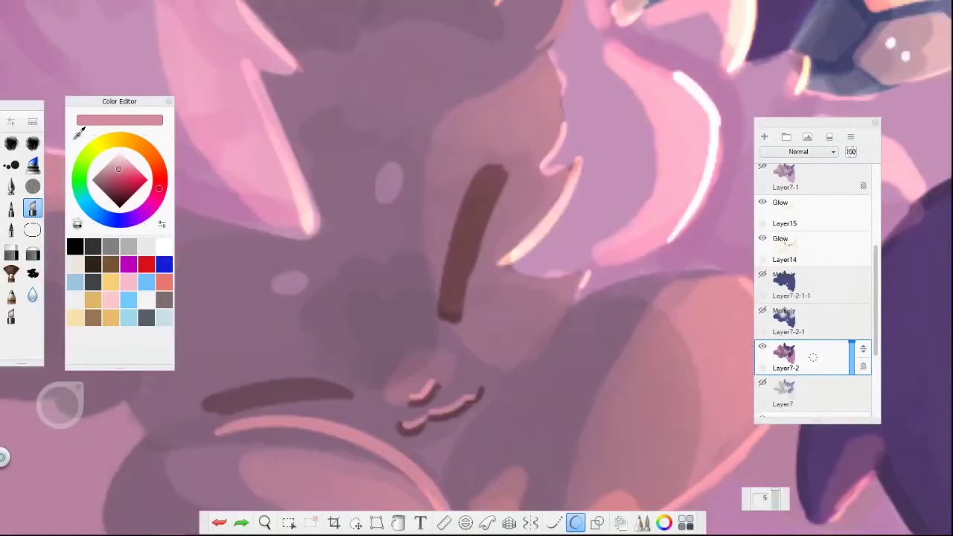
Sample the closed eye's dark brown and touch up the grey character's facial lines on Layer7-2.
{"action": "left_click", "coordinate": [482, 170], "text": "alt"}
{"action": "scroll", "coordinate": [304, 367], "scroll_direction": "down", "scroll_amount": 6}
{"action": "scroll", "coordinate": [304, 367], "scroll_direction": "up", "scroll_amount": 5}
{"action": "scroll", "coordinate": [274, 424], "scroll_direction": "down", "scroll_amount": 7}
{"action": "key", "text": "ctrl+z"}
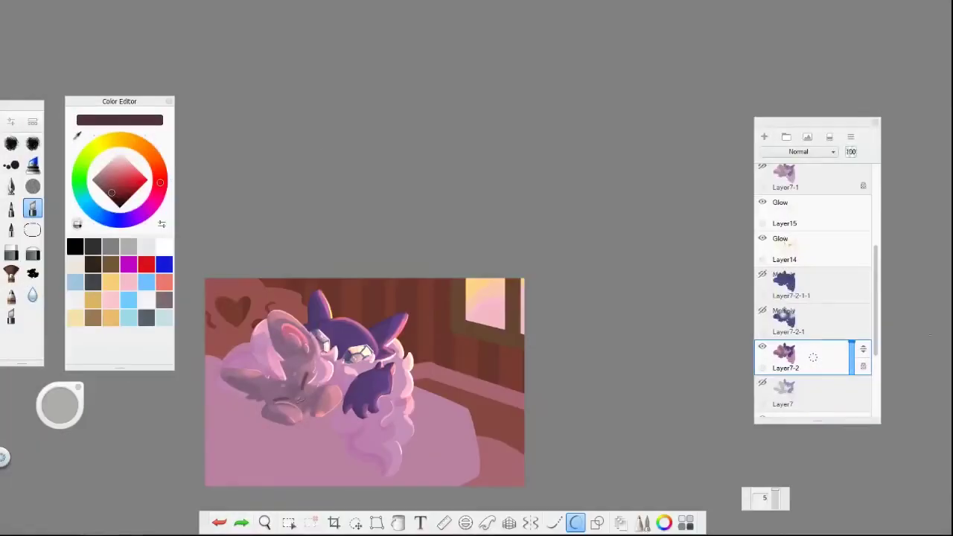
{"action": "scroll", "coordinate": [366, 207], "scroll_direction": "up", "scroll_amount": 5}
{"action": "scroll", "coordinate": [367, 207], "scroll_direction": "down", "scroll_amount": 5}
Outline the lower body fur curls of the purple character on Layer7-2 with a purple-pink line.
{"action": "scroll", "coordinate": [479, 226], "scroll_direction": "up", "scroll_amount": 5}
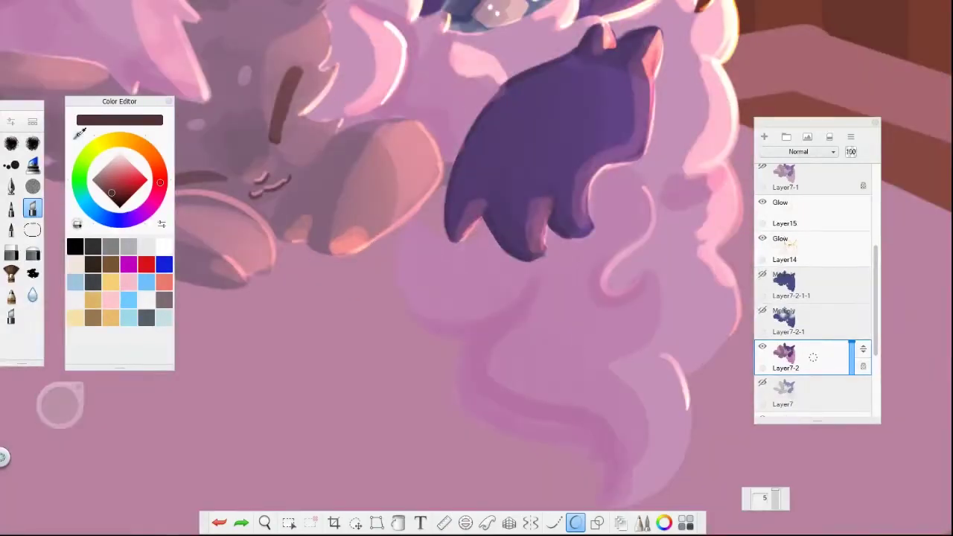
{"action": "left_click", "coordinate": [104, 184]}
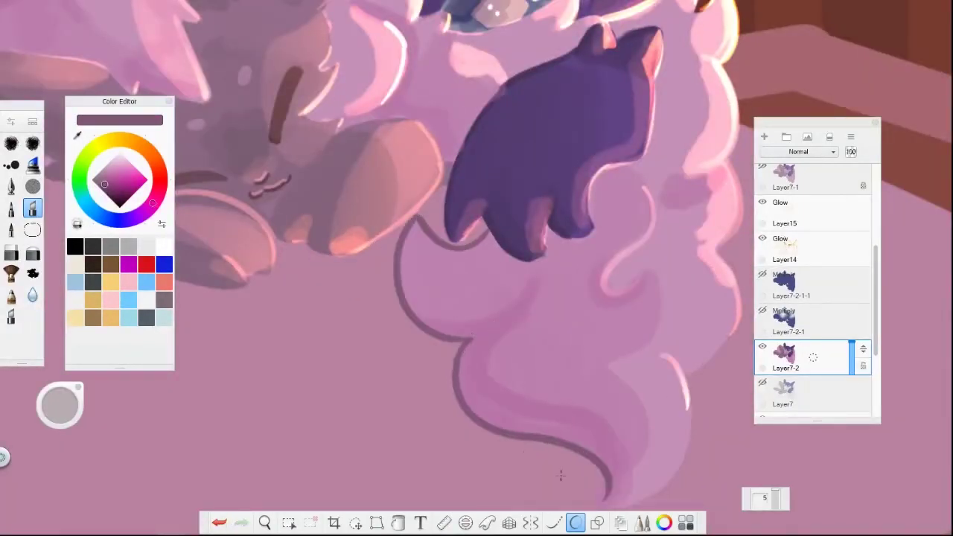
{"action": "scroll", "coordinate": [560, 472], "scroll_direction": "up", "scroll_amount": 2}
{"action": "left_click", "coordinate": [347, 173], "text": "alt"}
{"action": "mouse_move", "coordinate": [346, 173]}
{"action": "left_mouse_down"}
{"action": "mouse_move", "coordinate": [337, 302]}
{"action": "mouse_move", "coordinate": [443, 410]}
{"action": "mouse_move", "coordinate": [585, 495]}
{"action": "left_mouse_up"}
{"action": "scroll", "coordinate": [585, 495], "scroll_direction": "down", "scroll_amount": 5}
{"action": "scroll", "coordinate": [671, 372], "scroll_direction": "up", "scroll_amount": 6}
{"action": "left_click", "coordinate": [241, 523]}
{"action": "scroll", "coordinate": [477, 268], "scroll_direction": "down", "scroll_amount": 5}
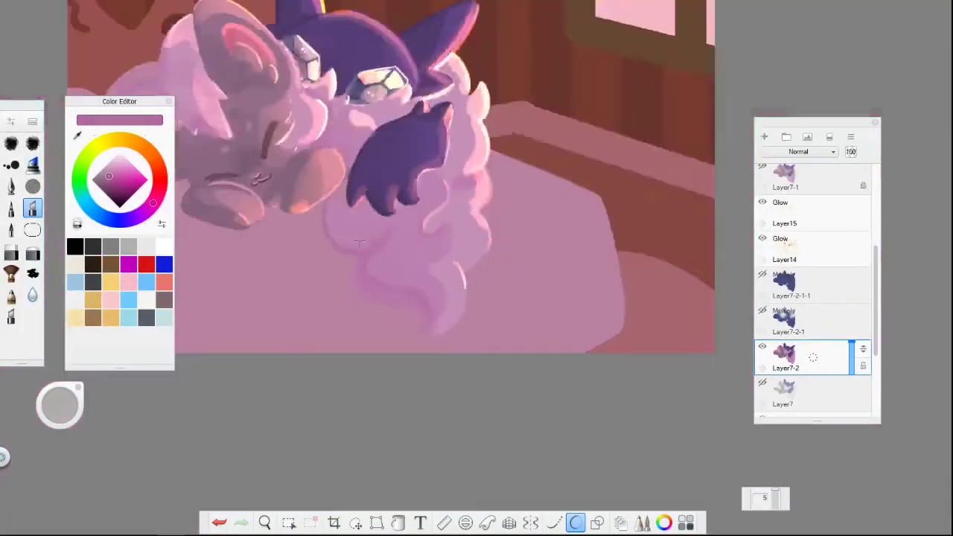
{"action": "scroll", "coordinate": [477, 268], "scroll_direction": "up", "scroll_amount": 5}
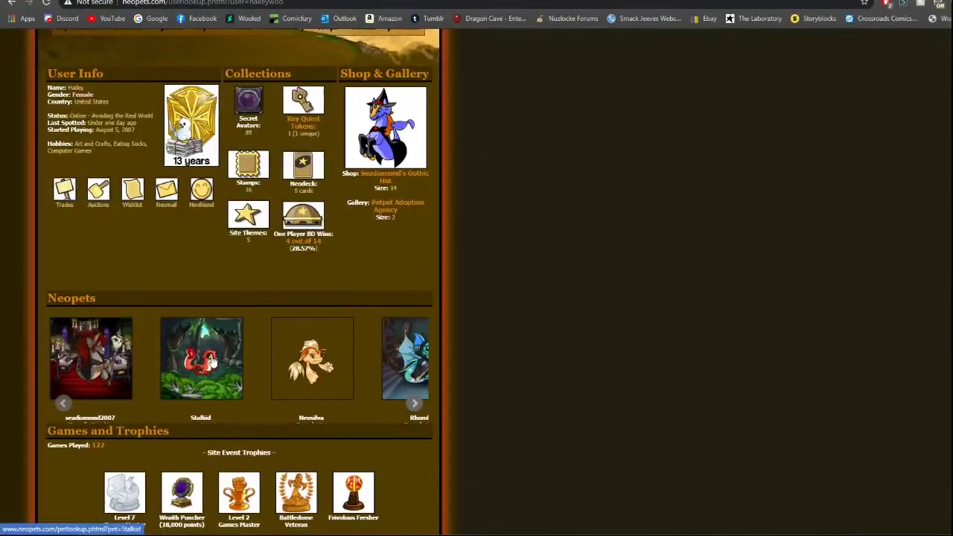
{"action": "left_click", "coordinate": [939, 18]}
{"action": "left_click", "coordinate": [766, 20]}
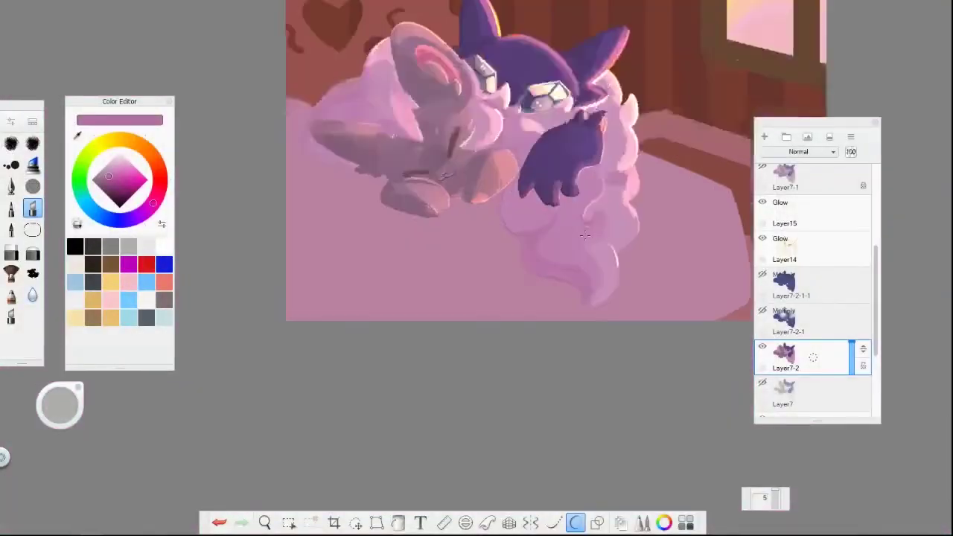
Refine the purple-pink contour lines inside and around the purple character's body fur curls on Layer7-2.
{"action": "scroll", "coordinate": [584, 236], "scroll_direction": "down", "scroll_amount": 5}
{"action": "scroll", "coordinate": [584, 235], "scroll_direction": "up", "scroll_amount": 8}
{"action": "scroll", "coordinate": [617, 365], "scroll_direction": "down", "scroll_amount": 6}
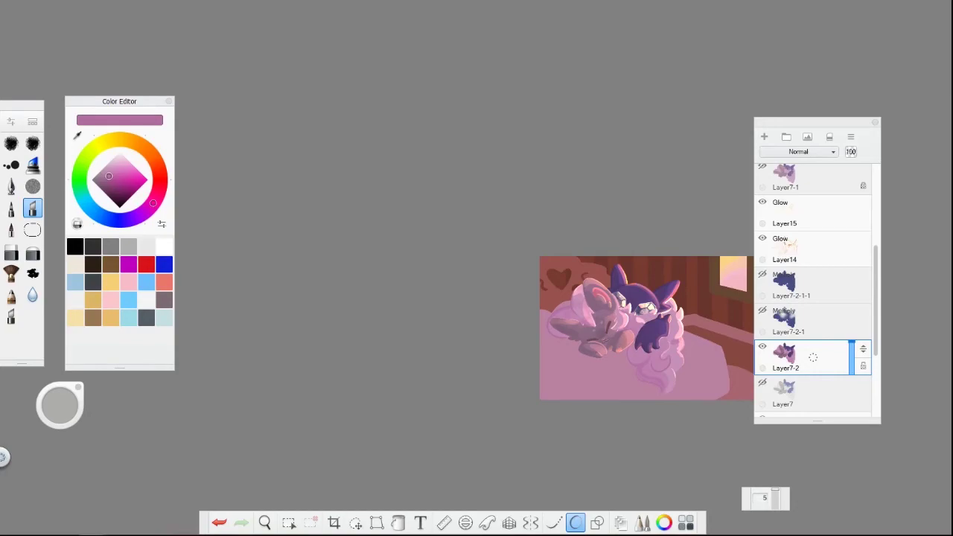
Switch to the browser, preview pictures in the "uc darigan kau" image results, and return to the painting.
{"action": "key", "text": "alt+Tab"}
{"action": "left_click", "coordinate": [377, 130]}
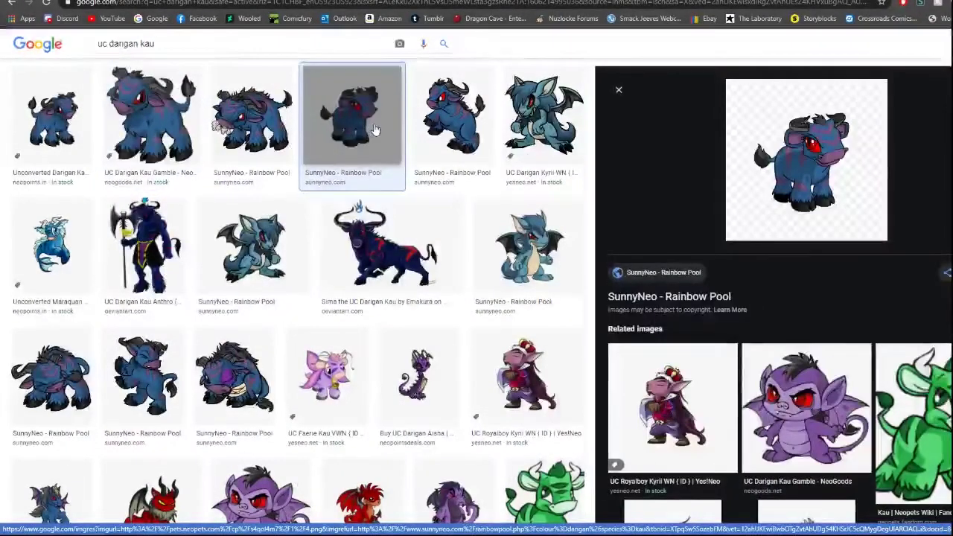
{"action": "left_click", "coordinate": [149, 115]}
{"action": "key", "text": "alt+Tab"}
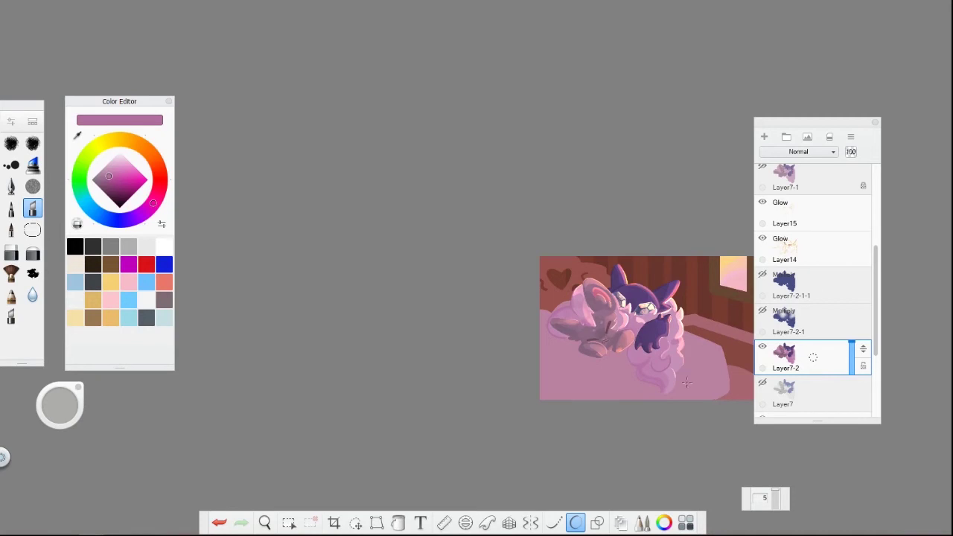
Show Multiply layer Layer7-2-1, erase its shadow along the window-lit fur, and lower its opacity to 33.
{"action": "left_click", "coordinate": [762, 311]}
{"action": "left_click", "coordinate": [804, 321]}
{"action": "scroll", "coordinate": [722, 361], "scroll_direction": "up", "scroll_amount": 4}
{"action": "left_click", "coordinate": [32, 253]}
{"action": "left_click_drag", "start_coordinate": [447, 283], "coordinate": [640, 265]}
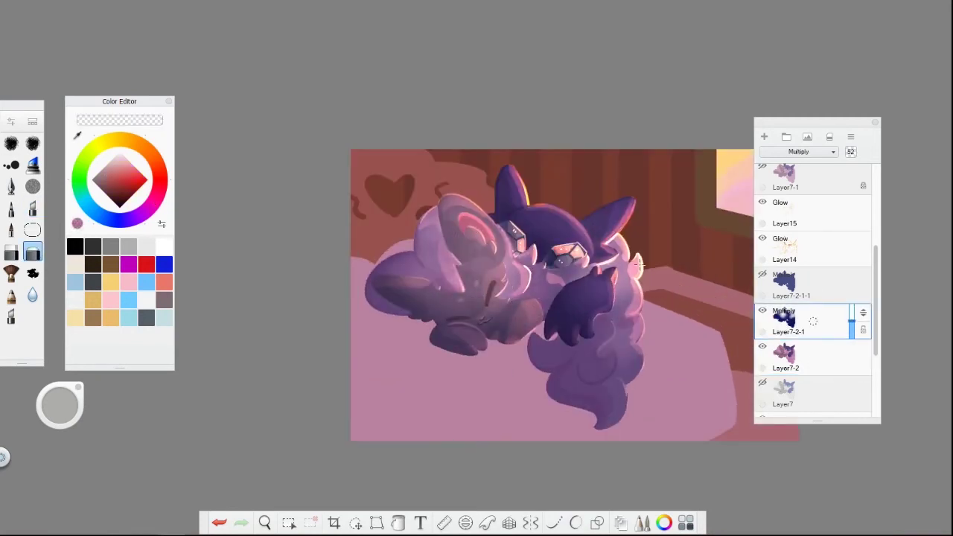
{"action": "scroll", "coordinate": [639, 265], "scroll_direction": "down", "scroll_amount": 5}
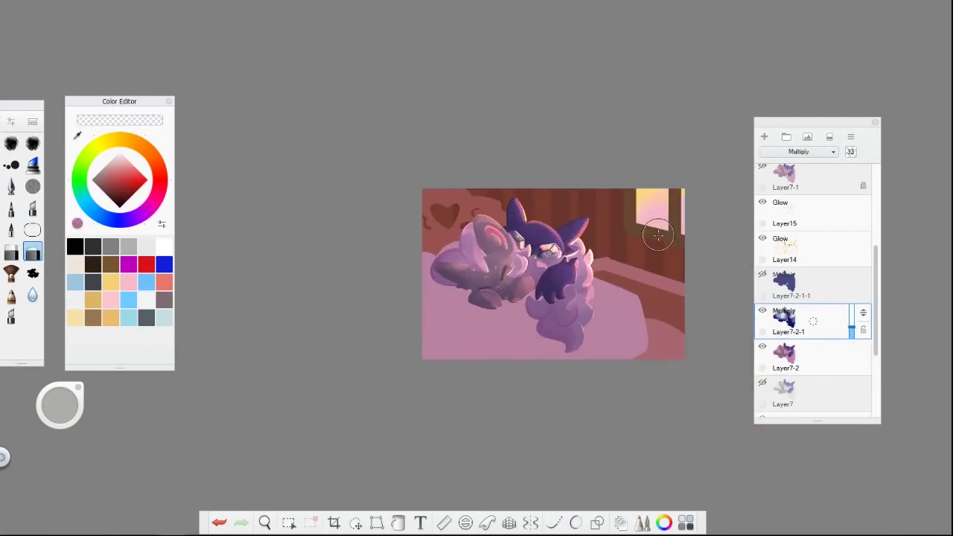
Merge Layer12-1 and Layer8 into Layer9 and shade the front of the sofa seat in darker mauve-pink.
{"action": "scroll", "coordinate": [814, 321], "scroll_direction": "down", "scroll_amount": 3}
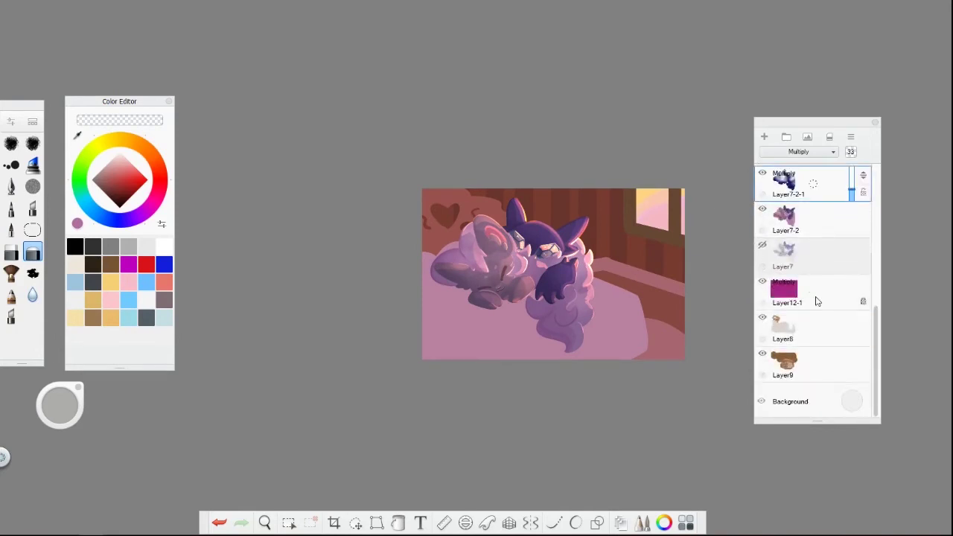
{"action": "left_click", "coordinate": [813, 292]}
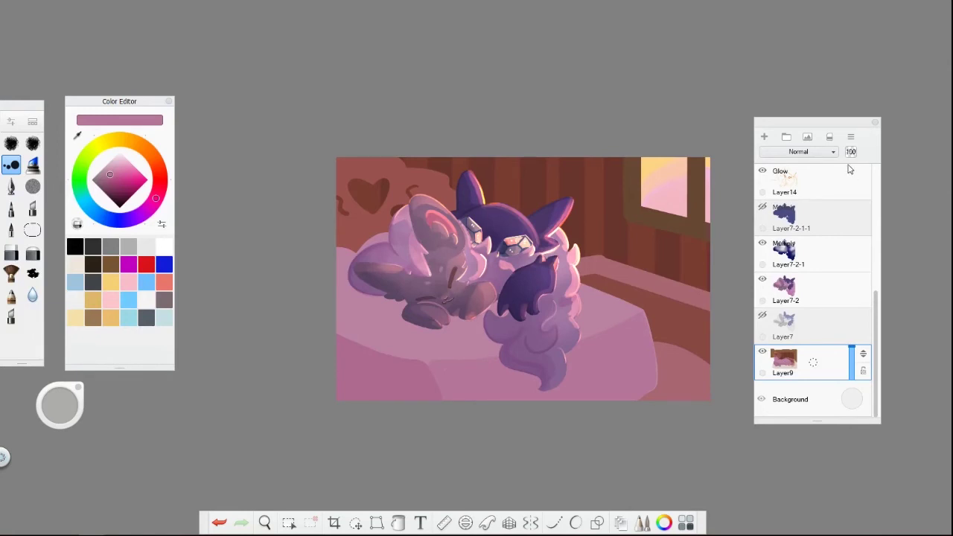
{"action": "left_click_drag", "start_coordinate": [583, 229], "coordinate": [624, 182]}
{"action": "scroll", "coordinate": [457, 270], "scroll_direction": "down", "scroll_amount": 3}
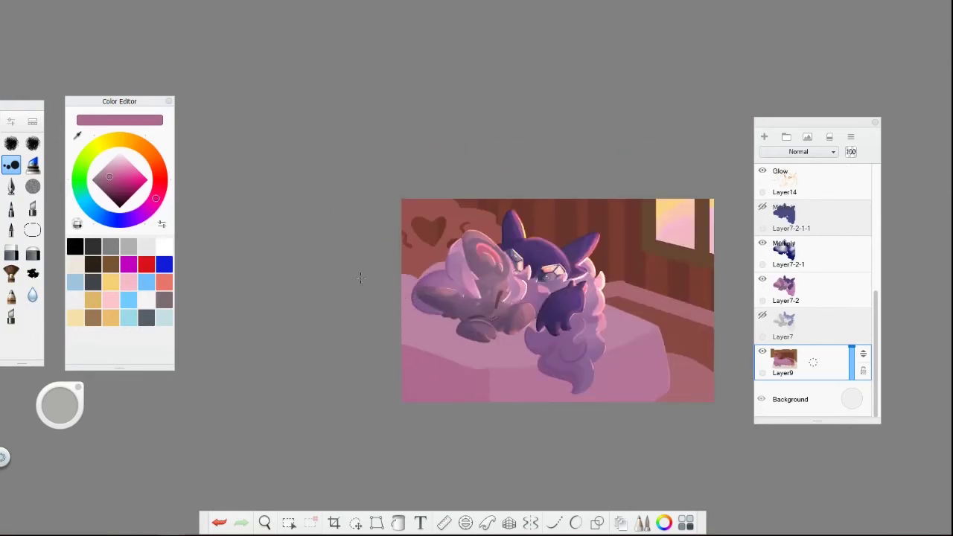
Paint the inner thickness of the heart and swirl cutouts in the headboard in dark red on Layer9.
{"action": "scroll", "coordinate": [457, 270], "scroll_direction": "up", "scroll_amount": 3}
{"action": "left_click", "coordinate": [403, 167], "text": "alt"}
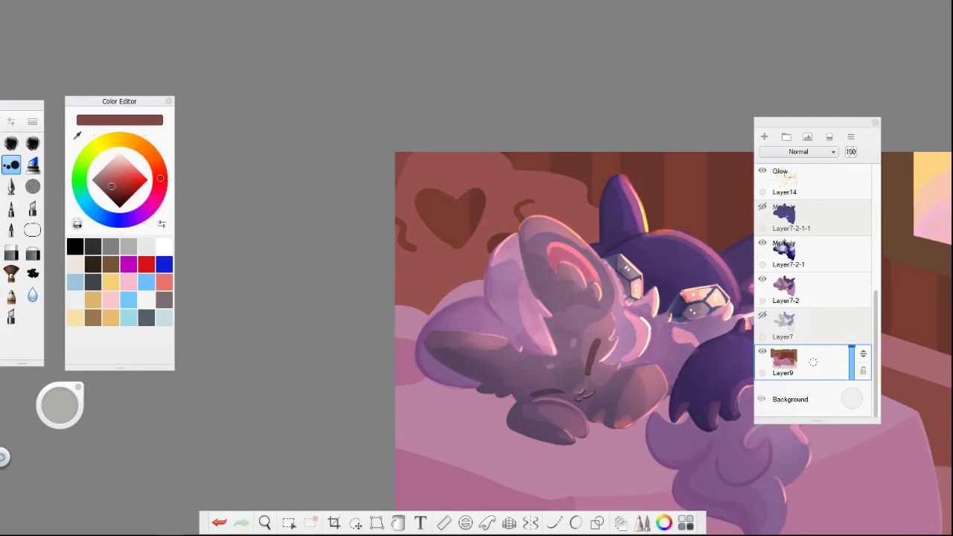
{"action": "scroll", "coordinate": [484, 186], "scroll_direction": "up", "scroll_amount": 3}
{"action": "left_click", "coordinate": [576, 523]}
{"action": "left_click_drag", "start_coordinate": [314, 233], "coordinate": [298, 242]}
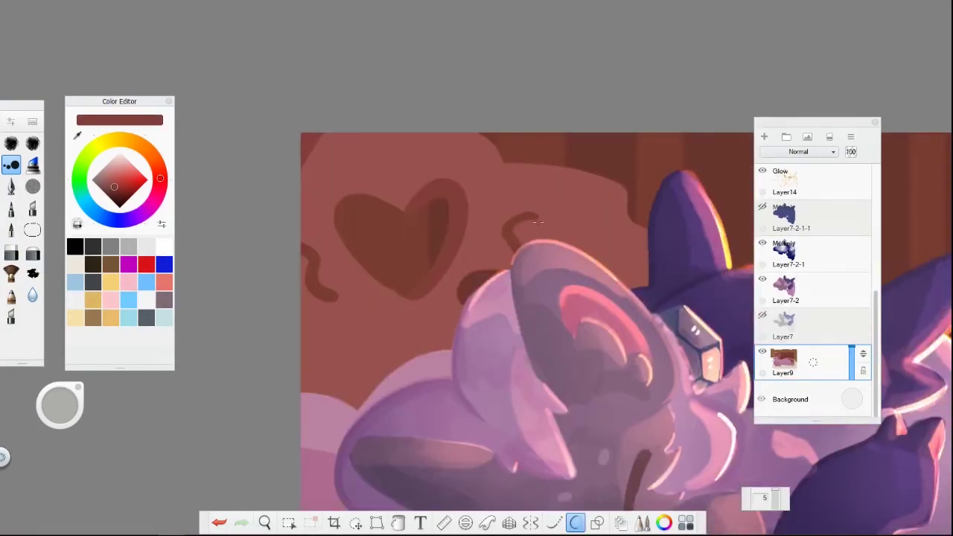
{"action": "scroll", "coordinate": [335, 283], "scroll_direction": "down", "scroll_amount": 5}
{"action": "scroll", "coordinate": [350, 298], "scroll_direction": "up", "scroll_amount": 2}
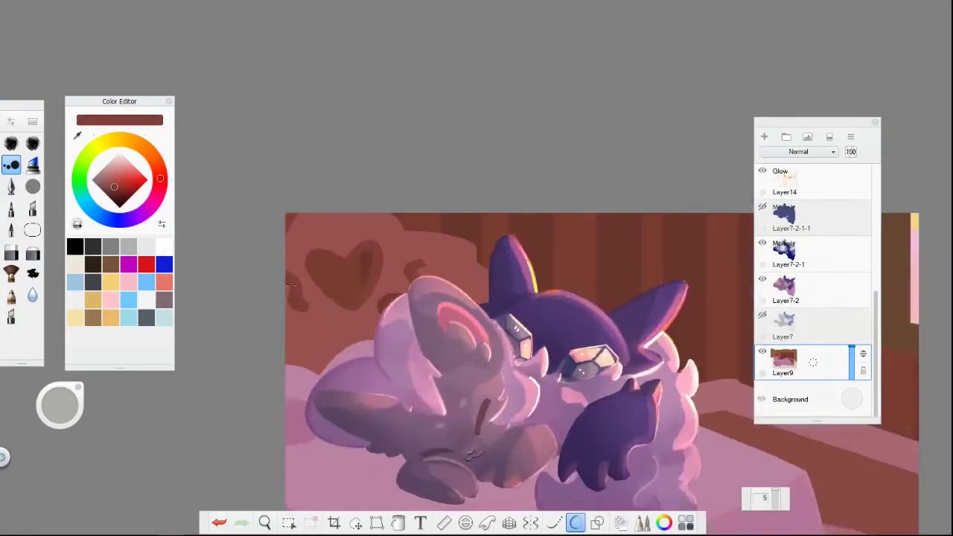
{"action": "scroll", "coordinate": [367, 322], "scroll_direction": "down", "scroll_amount": 2}
{"action": "scroll", "coordinate": [368, 322], "scroll_direction": "up", "scroll_amount": 4}
{"action": "scroll", "coordinate": [365, 298], "scroll_direction": "down", "scroll_amount": 3}
Paint a lighter red highlight line along the headboard's scalloped upper edge.
{"action": "scroll", "coordinate": [363, 253], "scroll_direction": "up", "scroll_amount": 4}
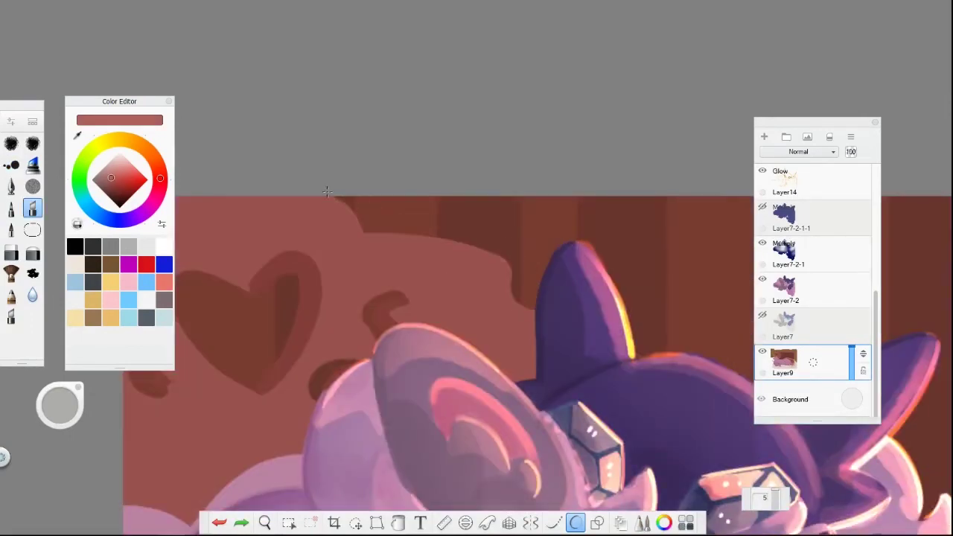
{"action": "scroll", "coordinate": [362, 231], "scroll_direction": "down", "scroll_amount": 5}
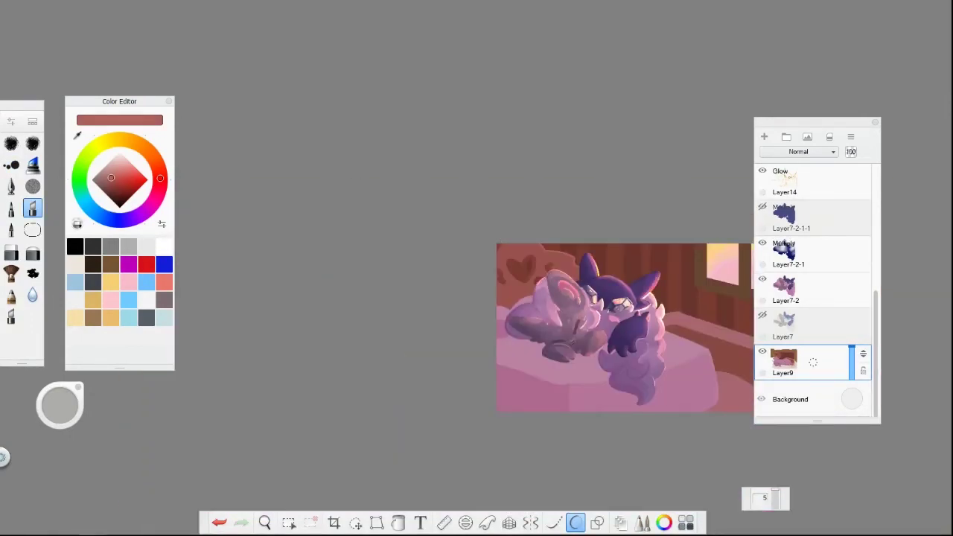
{"action": "scroll", "coordinate": [396, 154], "scroll_direction": "up", "scroll_amount": 4}
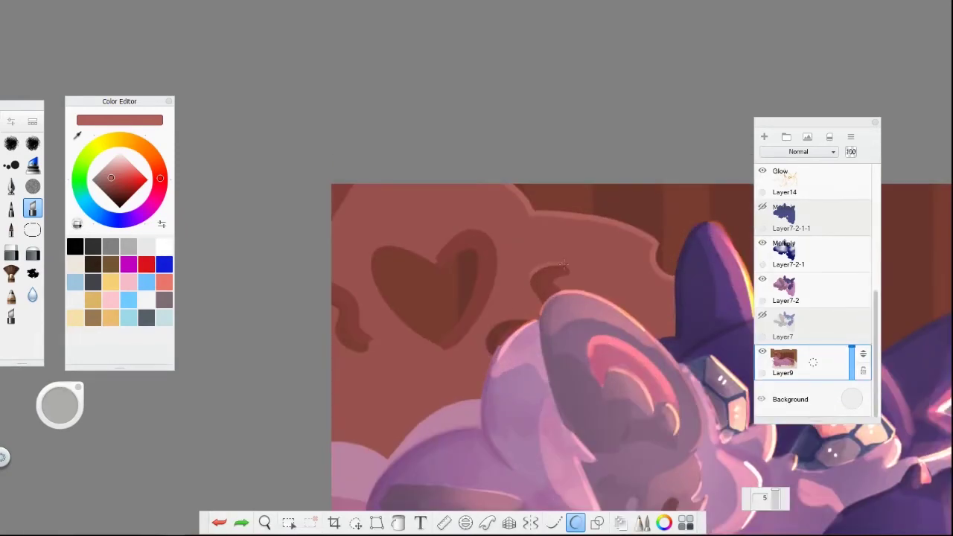
{"action": "scroll", "coordinate": [396, 154], "scroll_direction": "down", "scroll_amount": 3}
{"action": "scroll", "coordinate": [395, 154], "scroll_direction": "up", "scroll_amount": 5}
{"action": "scroll", "coordinate": [395, 155], "scroll_direction": "down", "scroll_amount": 5}
{"action": "scroll", "coordinate": [417, 224], "scroll_direction": "up", "scroll_amount": 4}
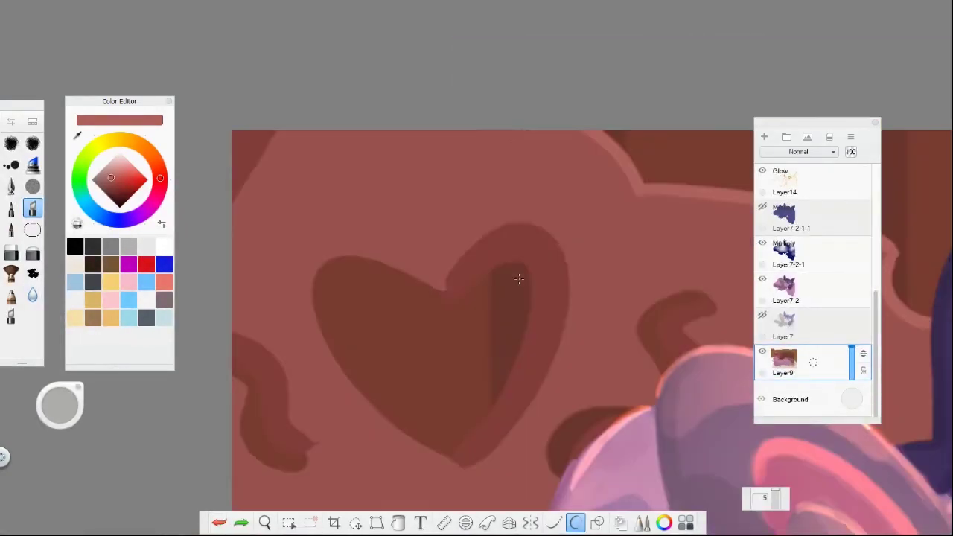
Outline the headboard's heart cutout with a thin lighter red rim.
{"action": "scroll", "coordinate": [432, 284], "scroll_direction": "down", "scroll_amount": 3}
{"action": "scroll", "coordinate": [435, 295], "scroll_direction": "up", "scroll_amount": 3}
{"action": "scroll", "coordinate": [435, 295], "scroll_direction": "down", "scroll_amount": 1}
{"action": "scroll", "coordinate": [428, 261], "scroll_direction": "down", "scroll_amount": 3}
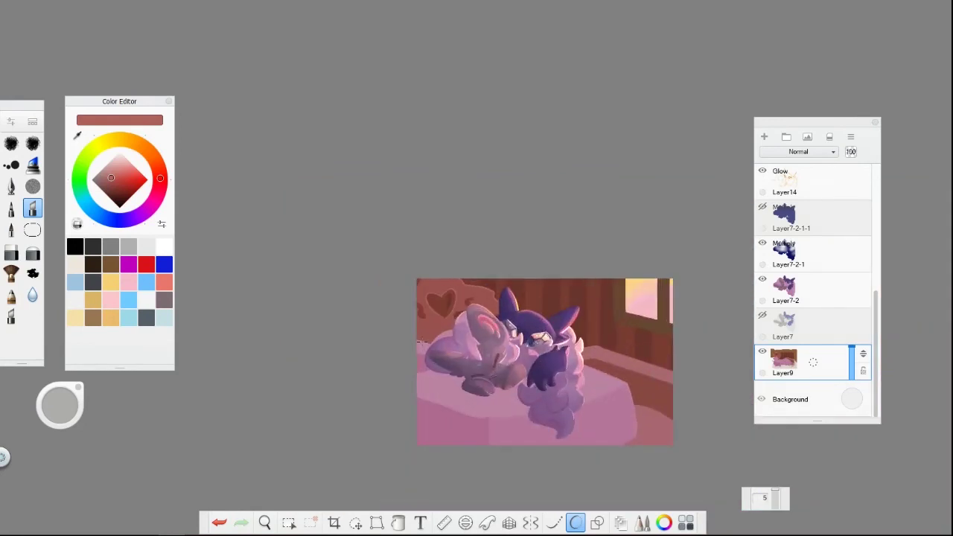
{"action": "scroll", "coordinate": [417, 194], "scroll_direction": "up", "scroll_amount": 4}
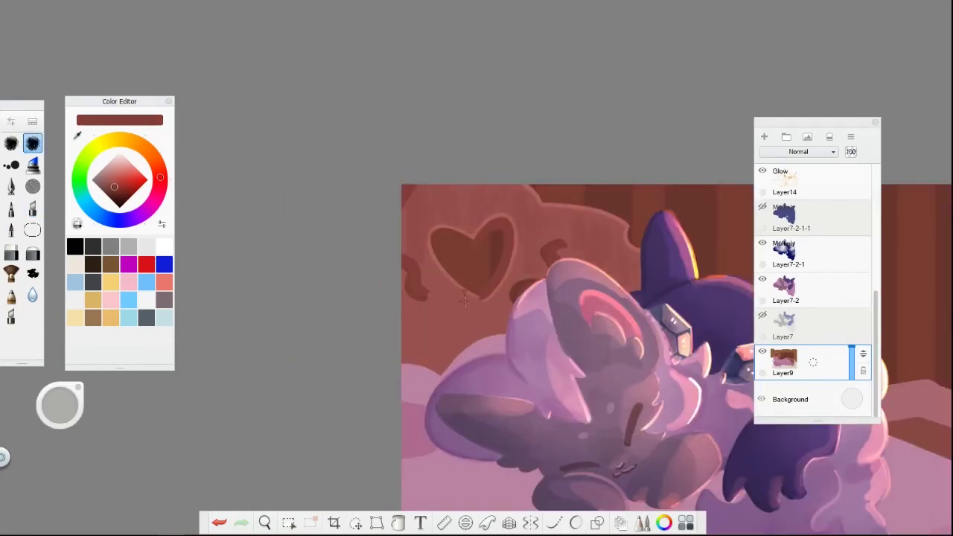
Add vertical wood-grain streaks across the headboard in lighter and darker reds using colours picked around it.
{"action": "left_click", "coordinate": [392, 197], "text": "alt"}
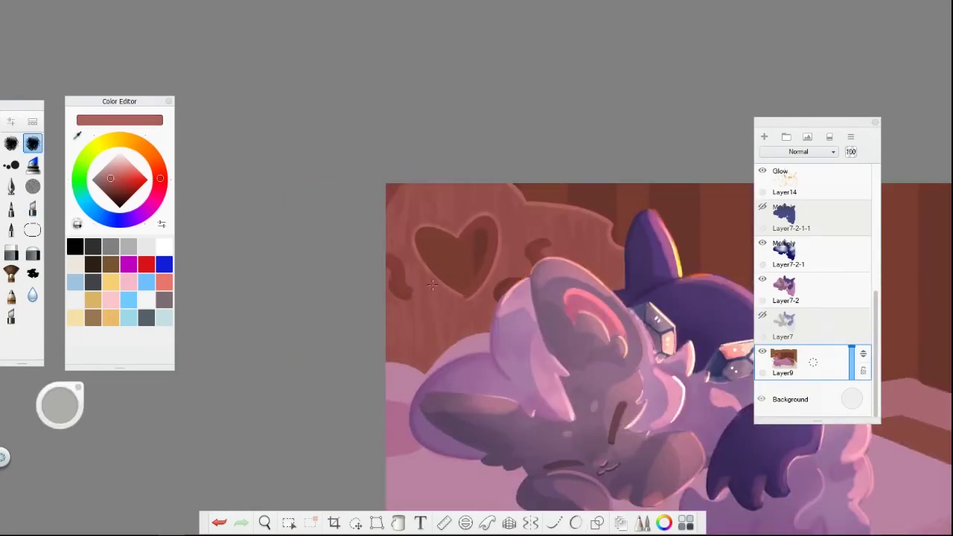
{"action": "scroll", "coordinate": [432, 284], "scroll_direction": "down", "scroll_amount": 4}
{"action": "scroll", "coordinate": [432, 284], "scroll_direction": "up", "scroll_amount": 4}
{"action": "scroll", "coordinate": [502, 388], "scroll_direction": "down", "scroll_amount": 3}
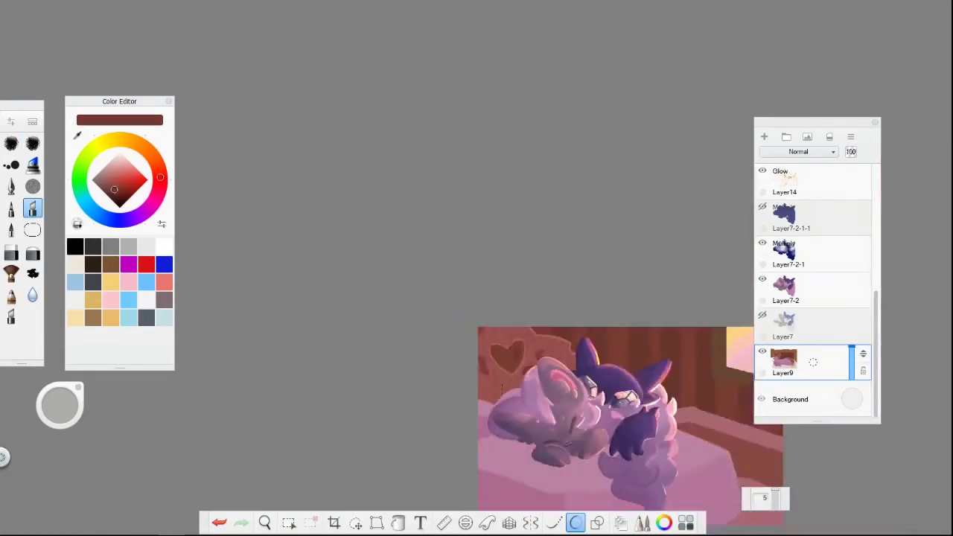
{"action": "scroll", "coordinate": [502, 387], "scroll_direction": "up", "scroll_amount": 4}
{"action": "scroll", "coordinate": [502, 387], "scroll_direction": "down", "scroll_amount": 4}
{"action": "scroll", "coordinate": [484, 380], "scroll_direction": "up", "scroll_amount": 1}
{"action": "scroll", "coordinate": [477, 375], "scroll_direction": "down", "scroll_amount": 2}
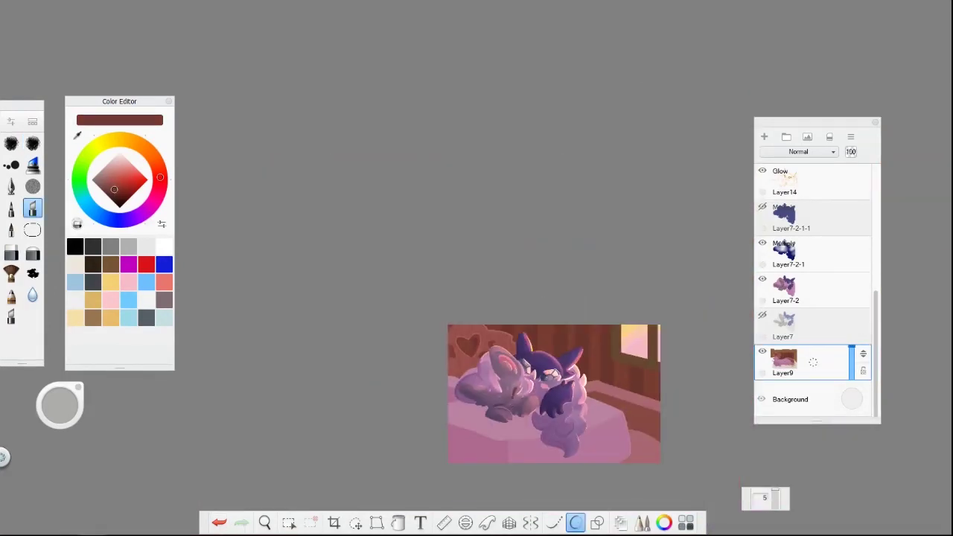
Paint vertical wood-grain texture over the wall planks behind the characters in reddish-brown tones.
{"action": "scroll", "coordinate": [588, 377], "scroll_direction": "up", "scroll_amount": 4}
{"action": "key", "text": "b"}
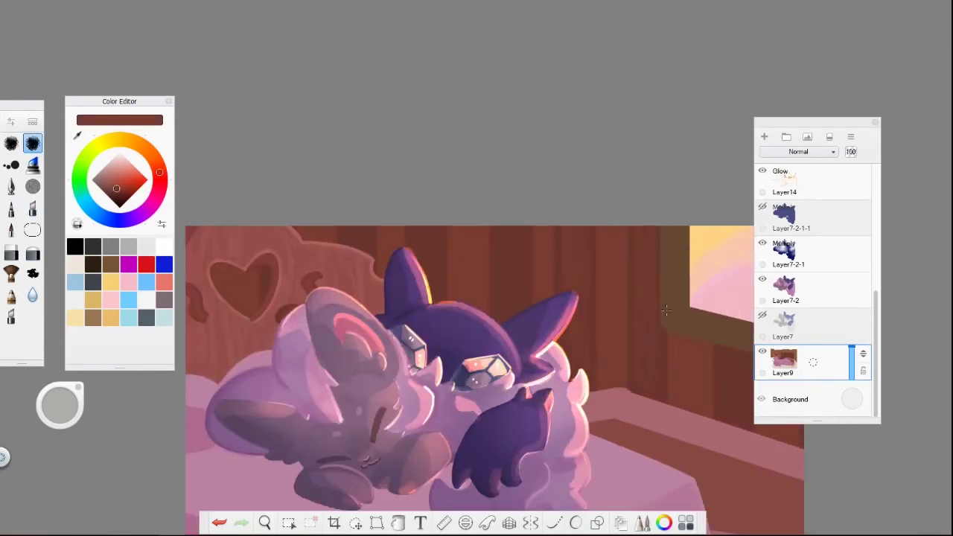
{"action": "scroll", "coordinate": [667, 310], "scroll_direction": "up", "scroll_amount": 2}
{"action": "scroll", "coordinate": [540, 208], "scroll_direction": "down", "scroll_amount": 3}
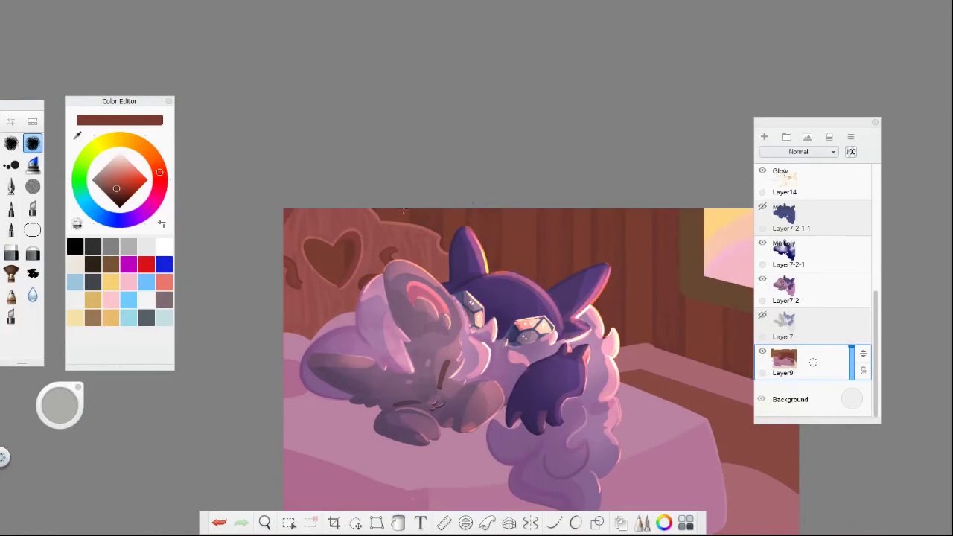
{"action": "scroll", "coordinate": [582, 164], "scroll_direction": "down", "scroll_amount": 4}
{"action": "scroll", "coordinate": [582, 164], "scroll_direction": "up", "scroll_amount": 3}
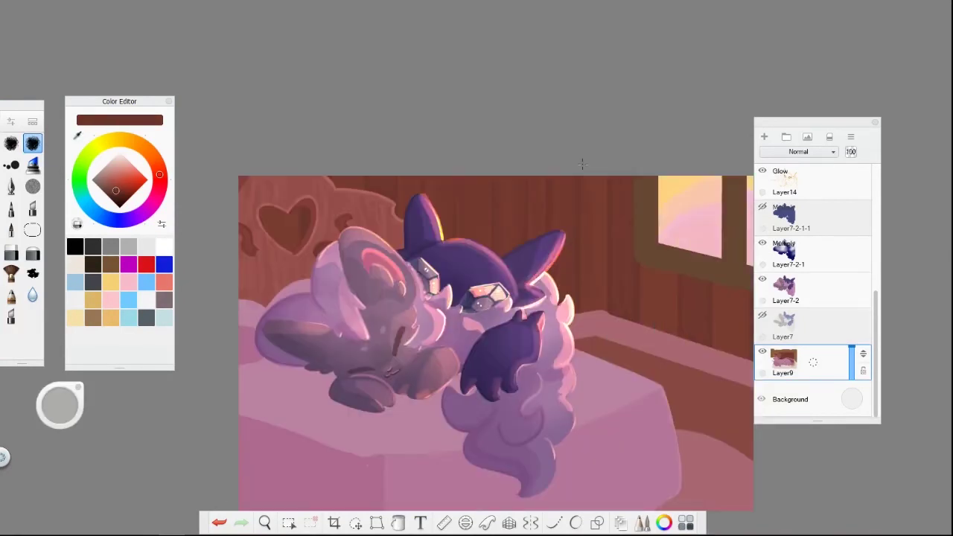
{"action": "scroll", "coordinate": [656, 224], "scroll_direction": "down", "scroll_amount": 4}
{"action": "scroll", "coordinate": [671, 239], "scroll_direction": "up", "scroll_amount": 4}
{"action": "scroll", "coordinate": [625, 309], "scroll_direction": "down", "scroll_amount": 4}
{"action": "scroll", "coordinate": [628, 318], "scroll_direction": "up", "scroll_amount": 3}
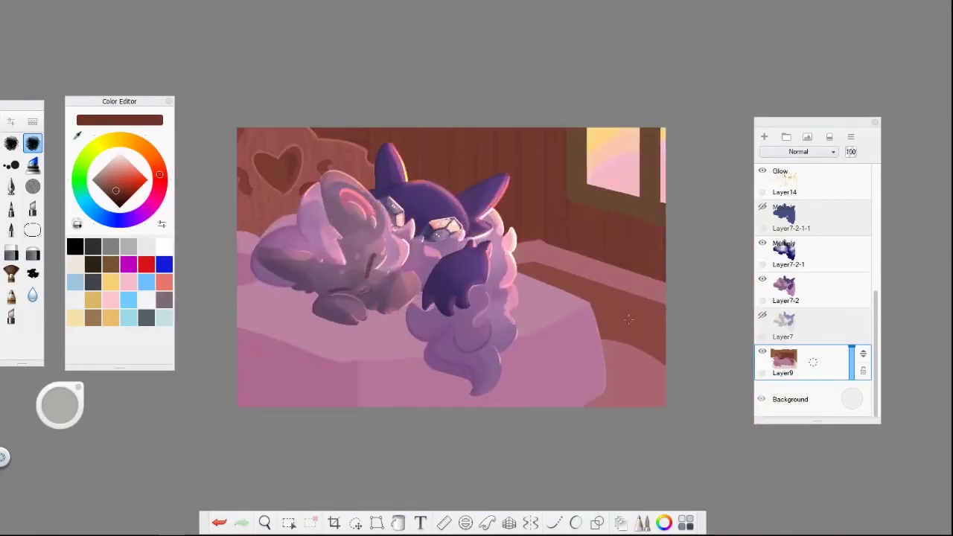
Paint darker brown plank lines and grain on the floor beside the sofa, undoing the last stray stroke.
{"action": "scroll", "coordinate": [631, 317], "scroll_direction": "down", "scroll_amount": 4}
{"action": "scroll", "coordinate": [638, 309], "scroll_direction": "up", "scroll_amount": 3}
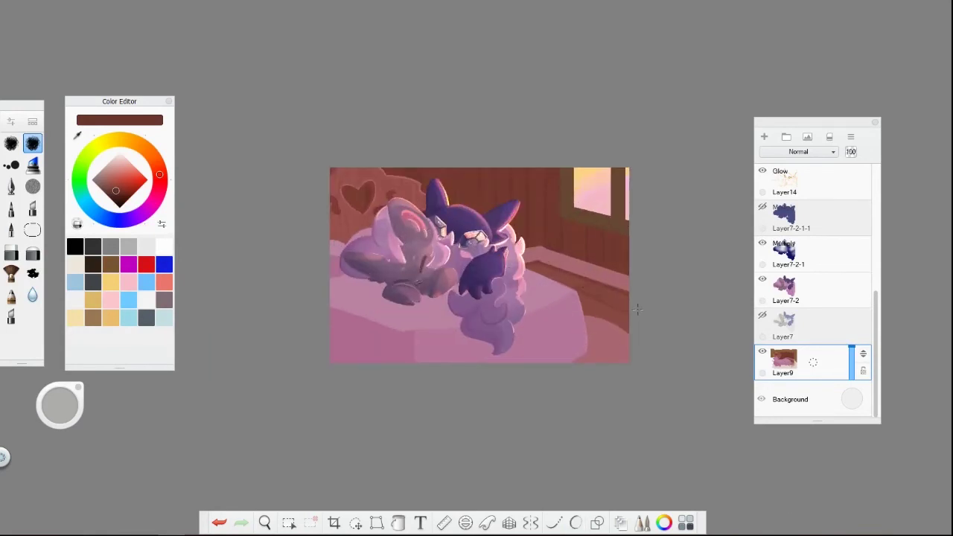
{"action": "left_click_drag", "start_coordinate": [637, 309], "coordinate": [691, 310]}
{"action": "key", "text": "ctrl+z"}
{"action": "scroll", "coordinate": [491, 382], "scroll_direction": "down", "scroll_amount": 1}
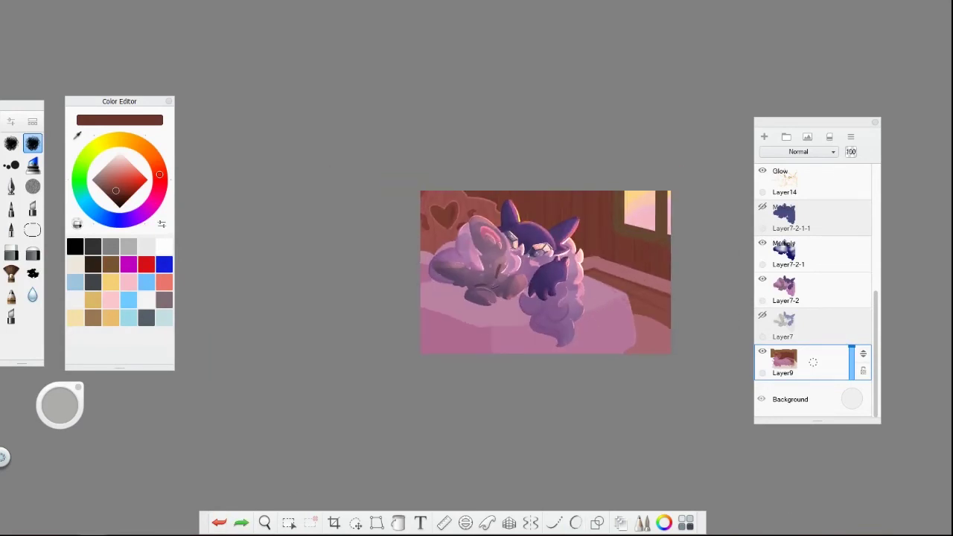
Texture the rug beside the sofa with fluffy light-pink strokes.
{"action": "scroll", "coordinate": [704, 318], "scroll_direction": "up", "scroll_amount": 2}
{"action": "scroll", "coordinate": [703, 319], "scroll_direction": "up", "scroll_amount": 1}
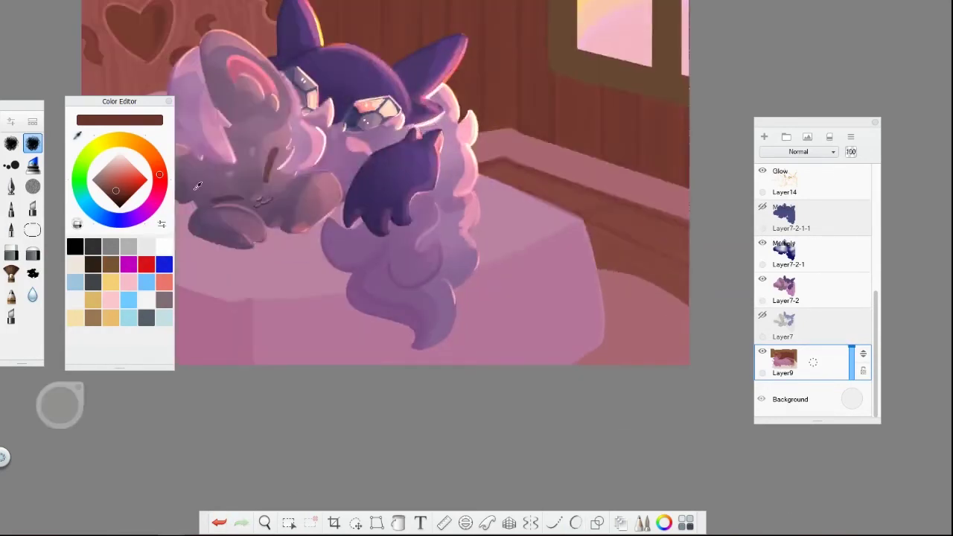
{"action": "left_click", "coordinate": [641, 291], "text": "alt"}
{"action": "scroll", "coordinate": [637, 291], "scroll_direction": "down", "scroll_amount": 2}
{"action": "scroll", "coordinate": [649, 312], "scroll_direction": "down", "scroll_amount": 1}
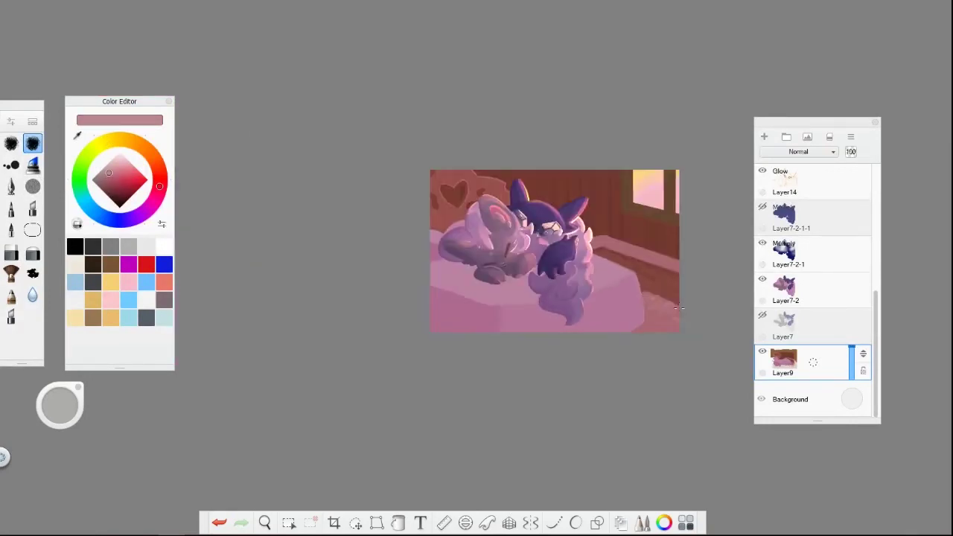
Draw light-pink highlight lines along the top and middle ridge of the skirting board.
{"action": "scroll", "coordinate": [603, 366], "scroll_direction": "down", "scroll_amount": 1}
{"action": "scroll", "coordinate": [669, 333], "scroll_direction": "up", "scroll_amount": 4}
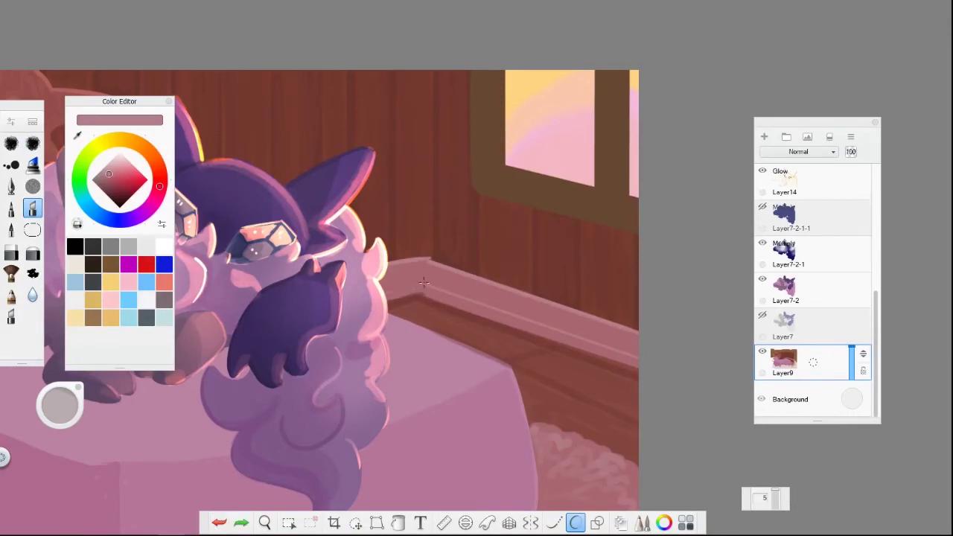
{"action": "scroll", "coordinate": [423, 283], "scroll_direction": "down", "scroll_amount": 4}
{"action": "scroll", "coordinate": [476, 350], "scroll_direction": "up", "scroll_amount": 4}
{"action": "scroll", "coordinate": [529, 424], "scroll_direction": "down", "scroll_amount": 4}
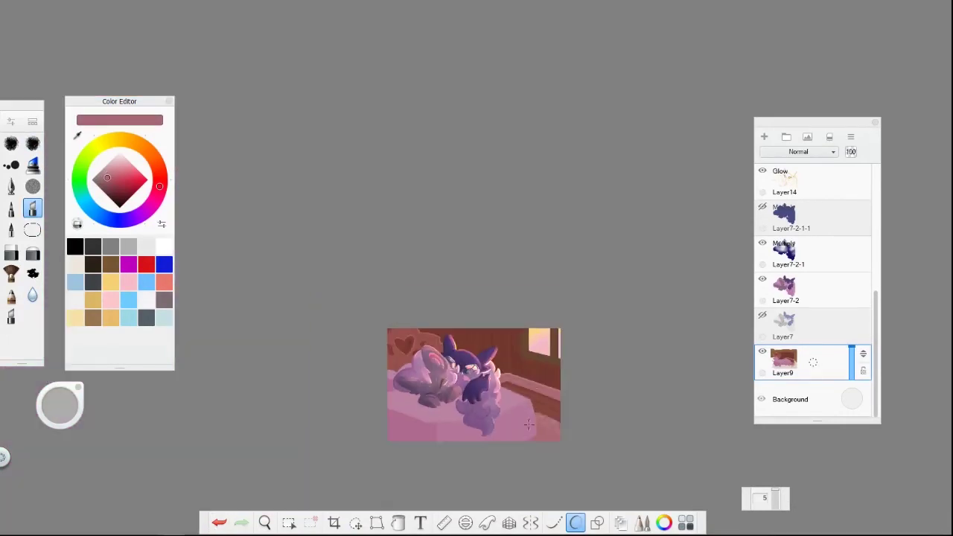
Refine the skirting board's corner and ridges with darker mauve lines and colours picked from the surrounding area.
{"action": "scroll", "coordinate": [529, 424], "scroll_direction": "up", "scroll_amount": 4}
{"action": "scroll", "coordinate": [240, 255], "scroll_direction": "down", "scroll_amount": 1}
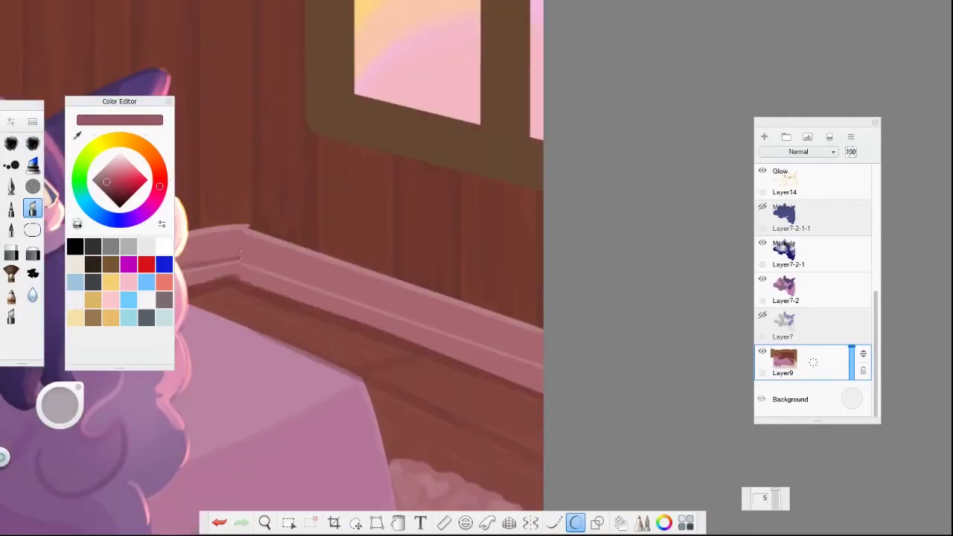
{"action": "scroll", "coordinate": [240, 255], "scroll_direction": "up", "scroll_amount": 3}
{"action": "left_click", "coordinate": [313, 313], "text": "alt"}
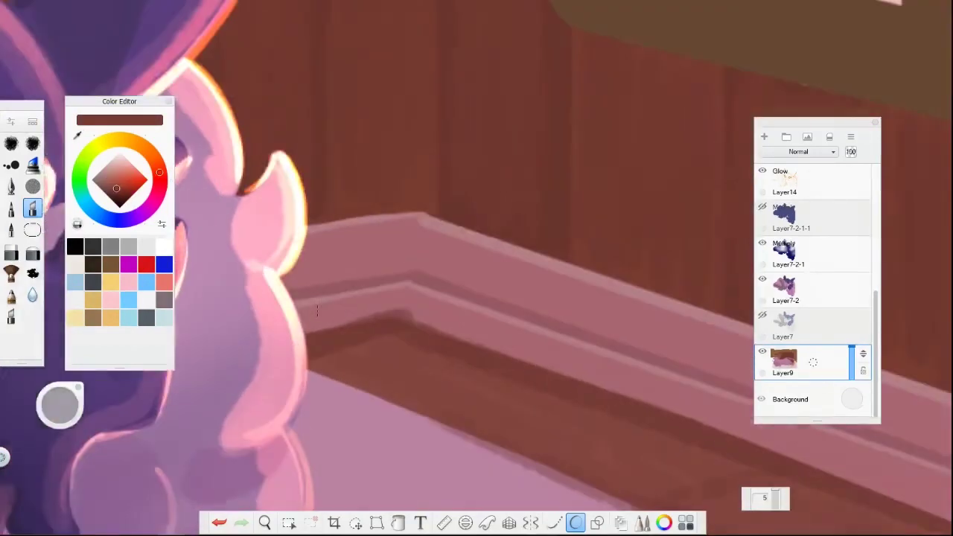
{"action": "left_click", "coordinate": [317, 311], "text": "alt"}
{"action": "scroll", "coordinate": [318, 312], "scroll_direction": "down", "scroll_amount": 5}
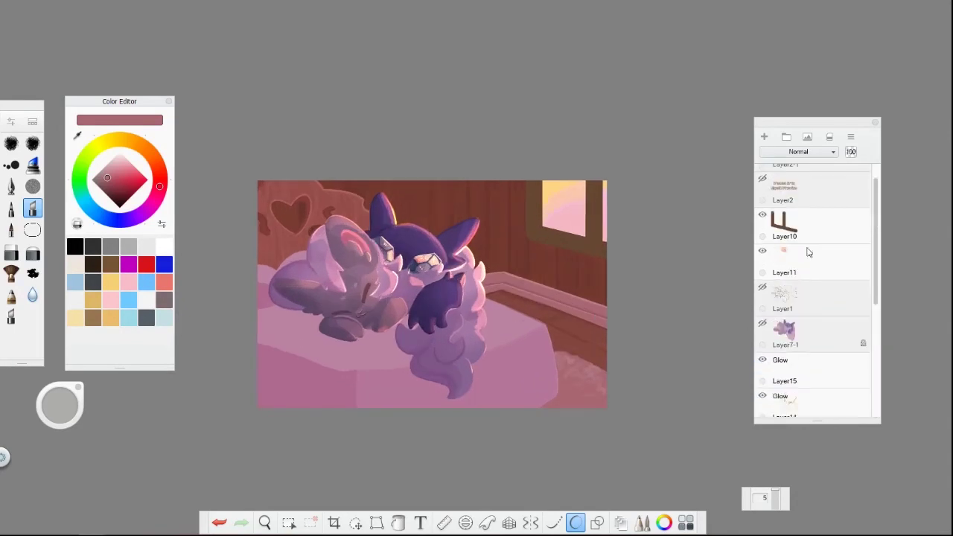
Draw pink blush strokes on both characters' faces on new Layer16 and add soft blush patches on new Layer17.
{"action": "scroll", "coordinate": [461, 248], "scroll_direction": "down", "scroll_amount": 5}
{"action": "scroll", "coordinate": [462, 248], "scroll_direction": "up", "scroll_amount": 6}
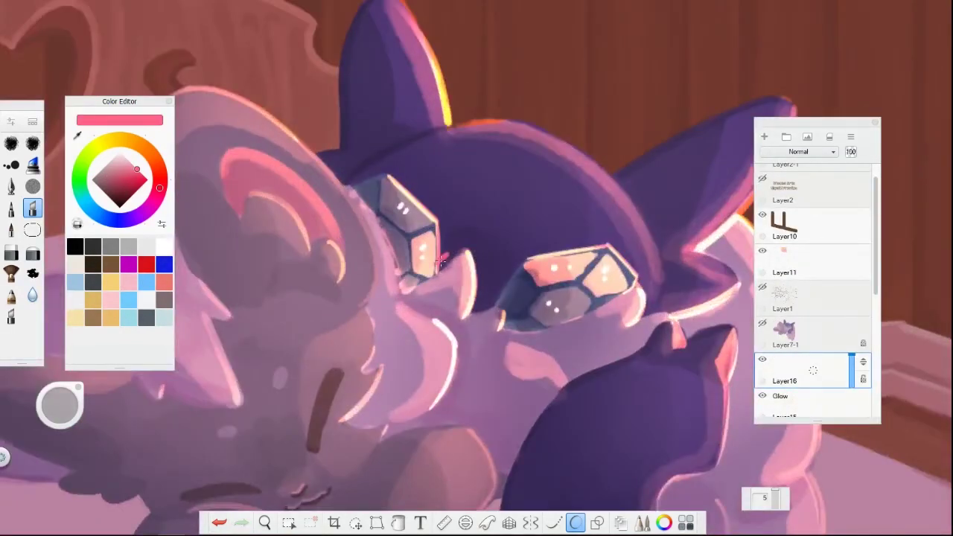
{"action": "scroll", "coordinate": [664, 299], "scroll_direction": "down", "scroll_amount": 2}
{"action": "scroll", "coordinate": [664, 298], "scroll_direction": "down", "scroll_amount": 4}
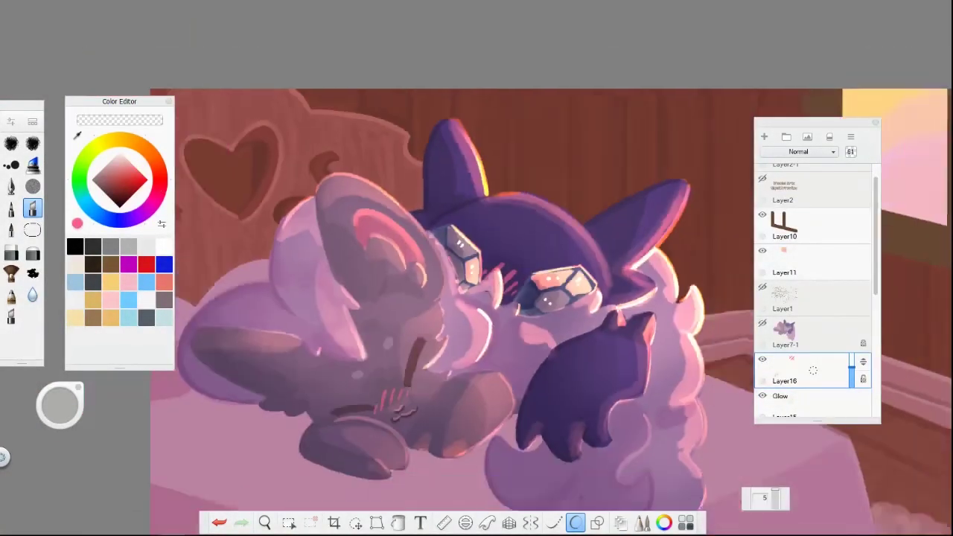
{"action": "scroll", "coordinate": [543, 456], "scroll_direction": "up", "scroll_amount": 4}
{"action": "scroll", "coordinate": [543, 457], "scroll_direction": "down", "scroll_amount": 4}
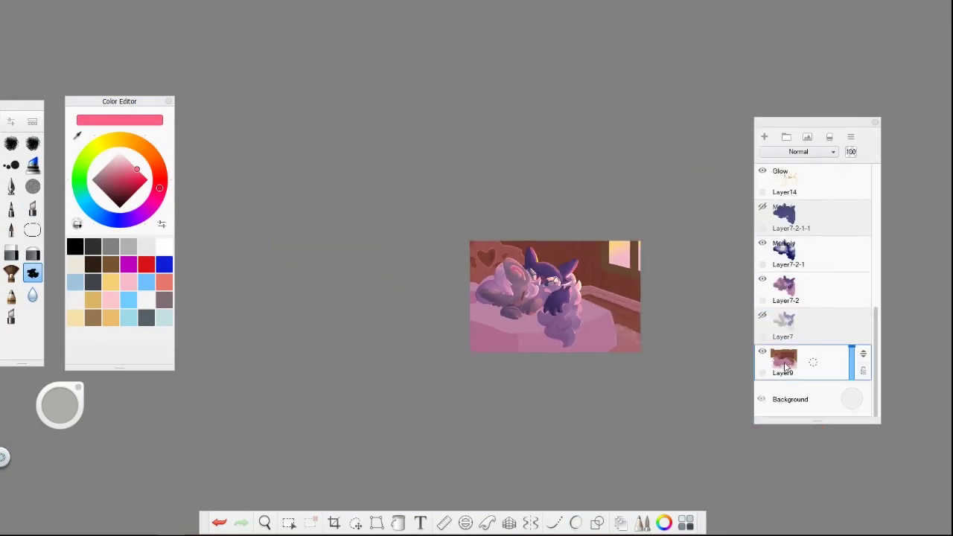
Paint mauve-pink shading and fold creases on the sofa seat around the characters on Layer9, undoing an unwanted stroke.
{"action": "scroll", "coordinate": [527, 301], "scroll_direction": "up", "scroll_amount": 4}
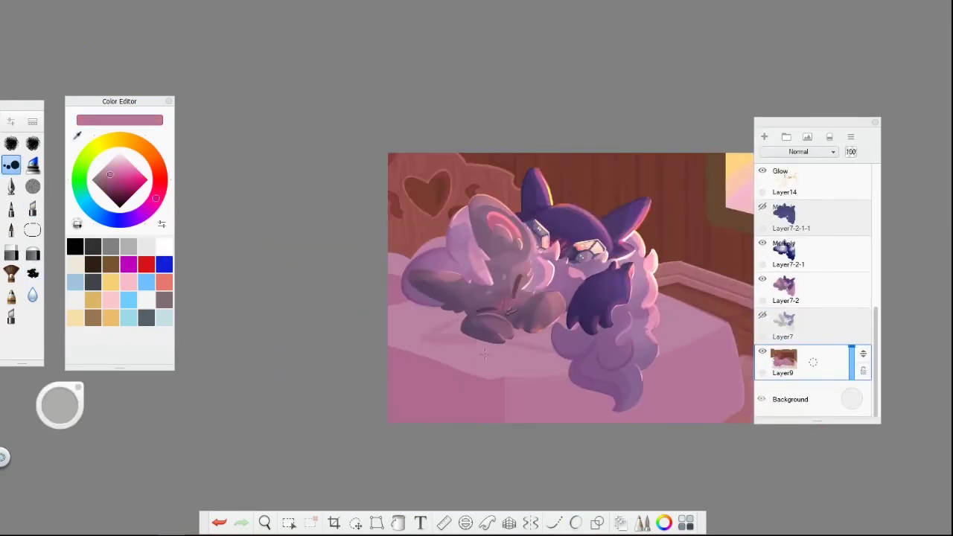
{"action": "scroll", "coordinate": [571, 289], "scroll_direction": "up", "scroll_amount": 2}
{"action": "scroll", "coordinate": [571, 288], "scroll_direction": "down", "scroll_amount": 4}
{"action": "scroll", "coordinate": [570, 288], "scroll_direction": "up", "scroll_amount": 5}
{"action": "key", "text": "ctrl+z"}
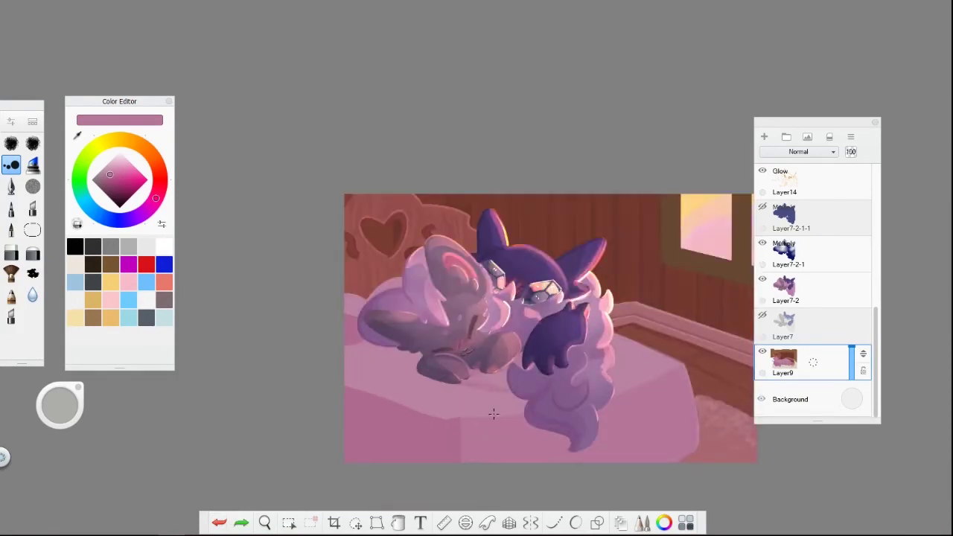
{"action": "left_click_drag", "start_coordinate": [493, 414], "coordinate": [527, 397]}
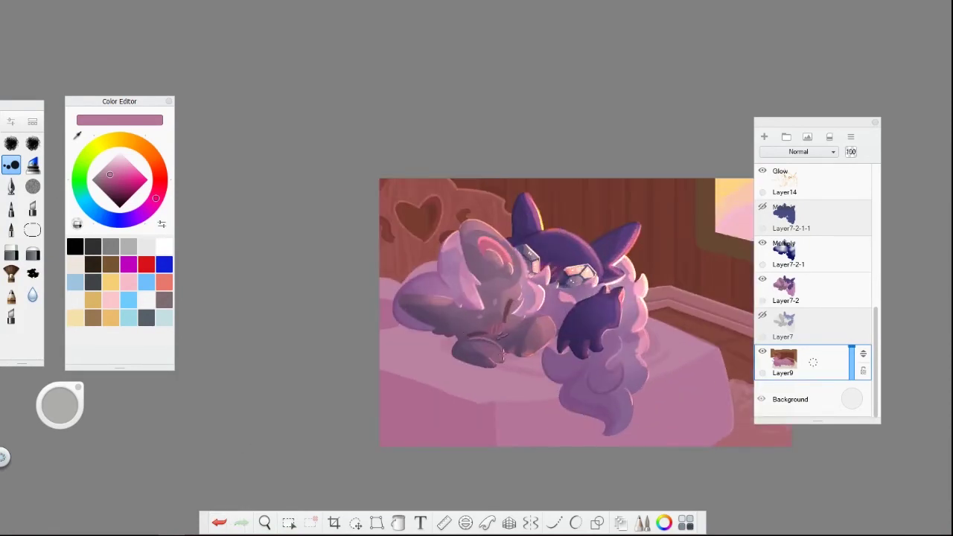
{"action": "scroll", "coordinate": [532, 370], "scroll_direction": "up", "scroll_amount": 1}
{"action": "scroll", "coordinate": [533, 370], "scroll_direction": "down", "scroll_amount": 3}
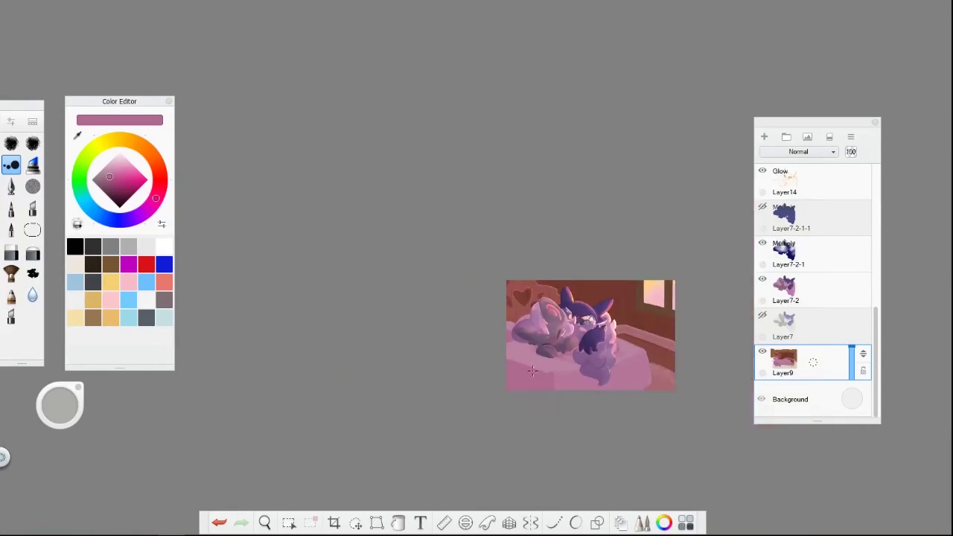
Deepen the shading on the sofa's front and add creases to the seat in darker mauve-pink.
{"action": "scroll", "coordinate": [533, 370], "scroll_direction": "up", "scroll_amount": 1}
{"action": "left_click_drag", "start_coordinate": [532, 370], "coordinate": [560, 428]}
{"action": "scroll", "coordinate": [488, 453], "scroll_direction": "down", "scroll_amount": 3}
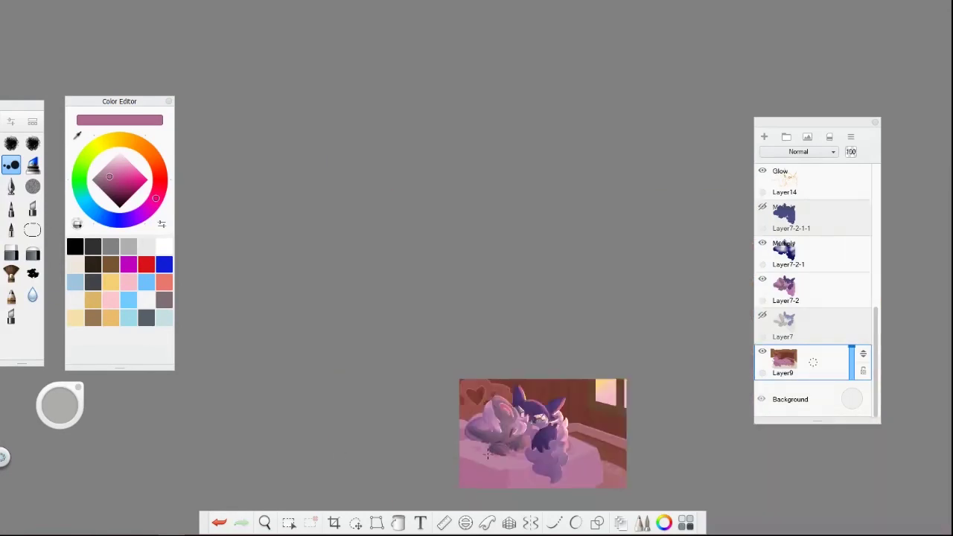
{"action": "scroll", "coordinate": [488, 453], "scroll_direction": "up", "scroll_amount": 2}
{"action": "scroll", "coordinate": [488, 453], "scroll_direction": "down", "scroll_amount": 2}
{"action": "scroll", "coordinate": [485, 333], "scroll_direction": "up", "scroll_amount": 2}
{"action": "scroll", "coordinate": [485, 333], "scroll_direction": "down", "scroll_amount": 2}
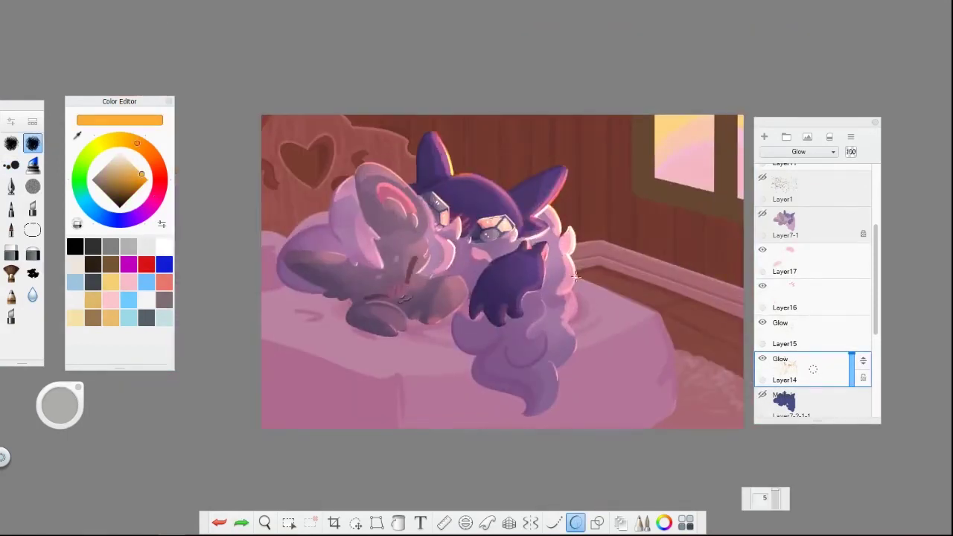
Add orange glow highlights along the headboard and sofa edges on Glow Layer14 and choose the soft eraser for refining them.
{"action": "scroll", "coordinate": [564, 367], "scroll_direction": "up", "scroll_amount": 2}
{"action": "scroll", "coordinate": [397, 186], "scroll_direction": "down", "scroll_amount": 2}
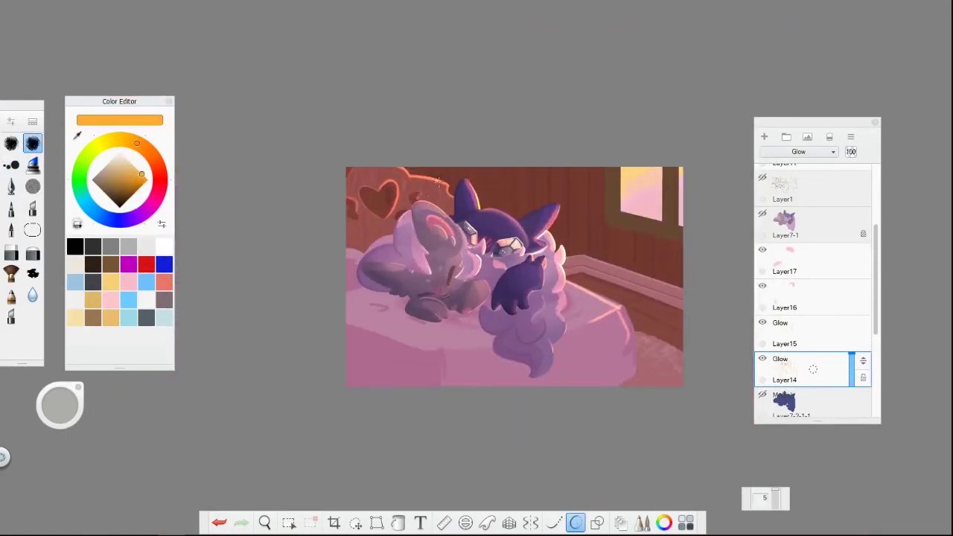
{"action": "scroll", "coordinate": [483, 230], "scroll_direction": "down", "scroll_amount": 1}
{"action": "scroll", "coordinate": [457, 226], "scroll_direction": "up", "scroll_amount": 1}
{"action": "left_click", "coordinate": [32, 253]}
{"action": "scroll", "coordinate": [460, 247], "scroll_direction": "down", "scroll_amount": 1}
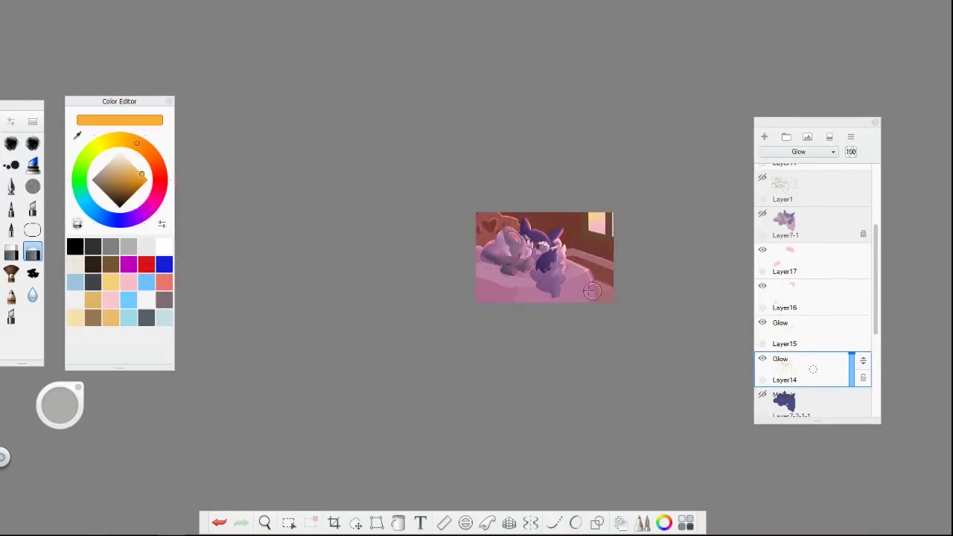
{"action": "scroll", "coordinate": [543, 226], "scroll_direction": "up", "scroll_amount": 2}
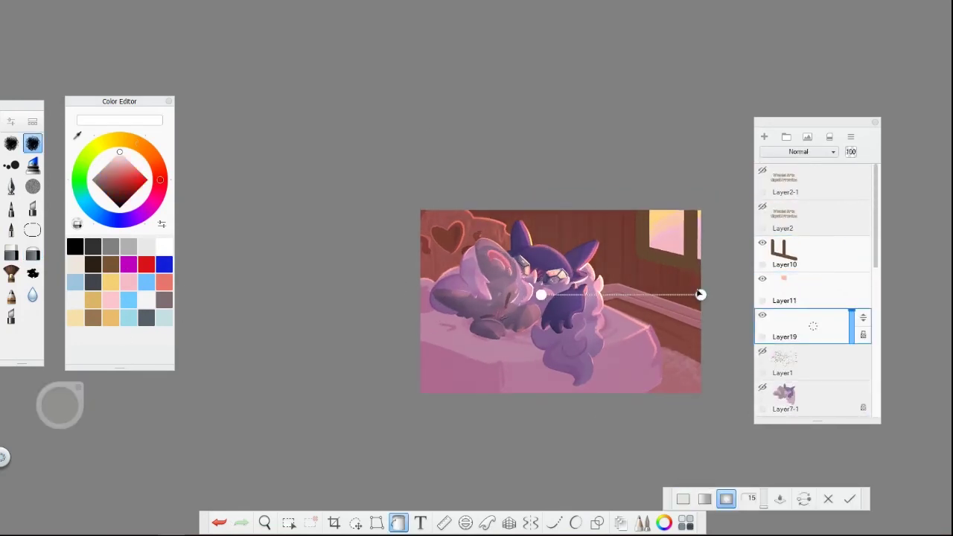
Apply a radial gradient shadow across the scene on Multiply Layer19 and set the layer opacity to 87.
{"action": "left_click_drag", "start_coordinate": [701, 290], "coordinate": [522, 289]}
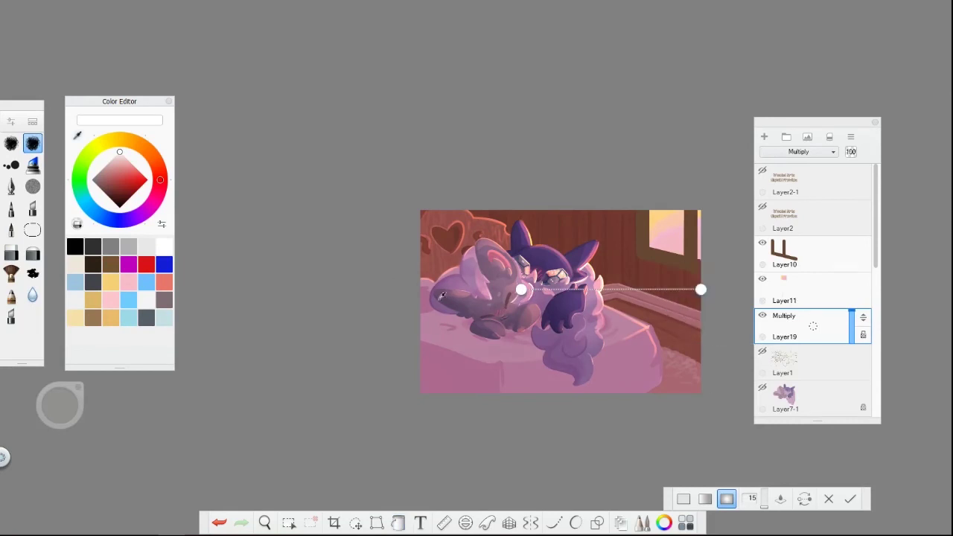
{"action": "left_click", "coordinate": [701, 290]}
{"action": "left_click_drag", "start_coordinate": [701, 290], "coordinate": [235, 403]}
{"action": "left_click", "coordinate": [851, 499]}
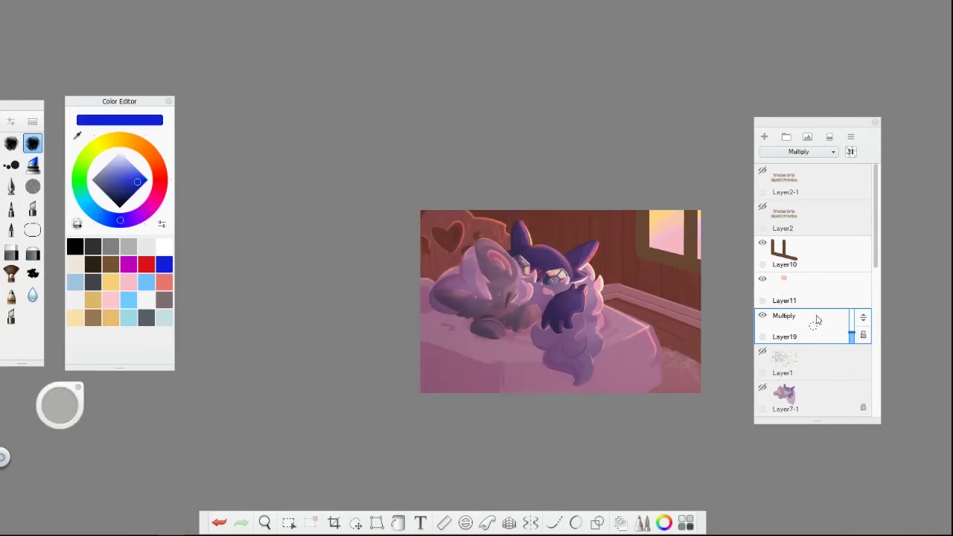
{"action": "left_click_drag", "start_coordinate": [851, 311], "coordinate": [852, 322]}
{"action": "scroll", "coordinate": [576, 325], "scroll_direction": "up", "scroll_amount": 2}
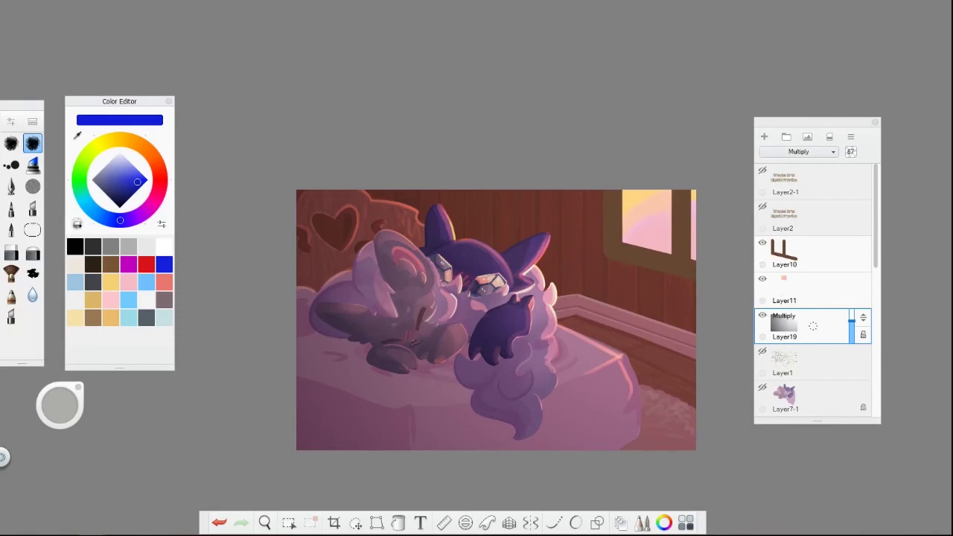
Recolour the window frame on Layer10 to a reddish brown picked from the wall area.
{"action": "left_click", "coordinate": [784, 254]}
{"action": "left_click", "coordinate": [598, 198], "text": "alt"}
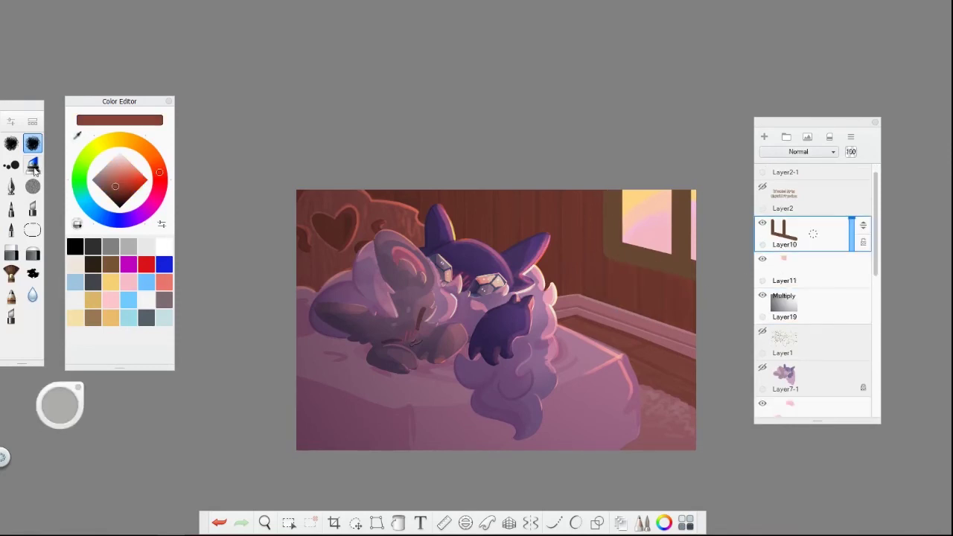
{"action": "scroll", "coordinate": [566, 206], "scroll_direction": "down", "scroll_amount": 3}
{"action": "scroll", "coordinate": [566, 206], "scroll_direction": "up", "scroll_amount": 5}
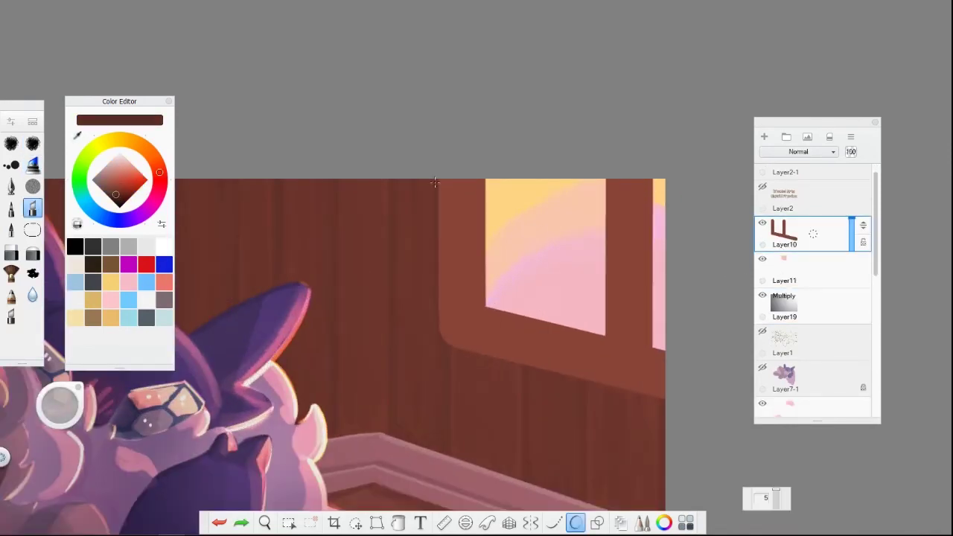
Outline the window frame and the inner edges around its panes with darker brown lines on Layer10.
{"action": "left_click", "coordinate": [114, 190]}
{"action": "mouse_move", "coordinate": [441, 180]}
{"action": "left_mouse_down"}
{"action": "mouse_move", "coordinate": [441, 335]}
{"action": "mouse_move", "coordinate": [643, 393]}
{"action": "left_mouse_up"}
{"action": "left_click_drag", "start_coordinate": [606, 178], "coordinate": [606, 337]}
{"action": "left_click_drag", "start_coordinate": [652, 178], "coordinate": [656, 350]}
{"action": "left_click_drag", "start_coordinate": [485, 306], "coordinate": [646, 350]}
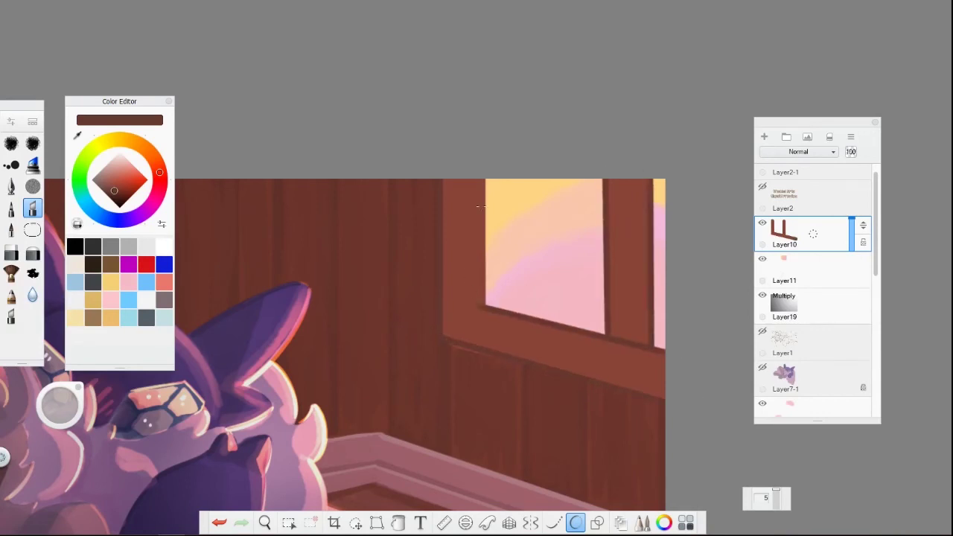
{"action": "left_click_drag", "start_coordinate": [488, 179], "coordinate": [488, 307]}
{"action": "scroll", "coordinate": [475, 316], "scroll_direction": "down", "scroll_amount": 4}
{"action": "scroll", "coordinate": [475, 317], "scroll_direction": "up", "scroll_amount": 4}
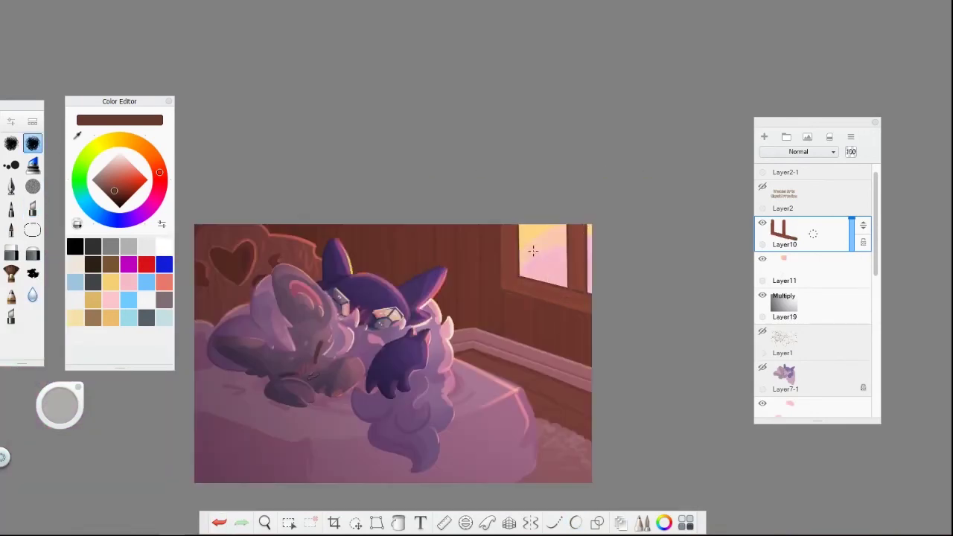
Draw white diagonal reflections on the window glass on new Layer20.
{"action": "key", "text": "ctrl+l"}
{"action": "scroll", "coordinate": [525, 238], "scroll_direction": "down", "scroll_amount": 5}
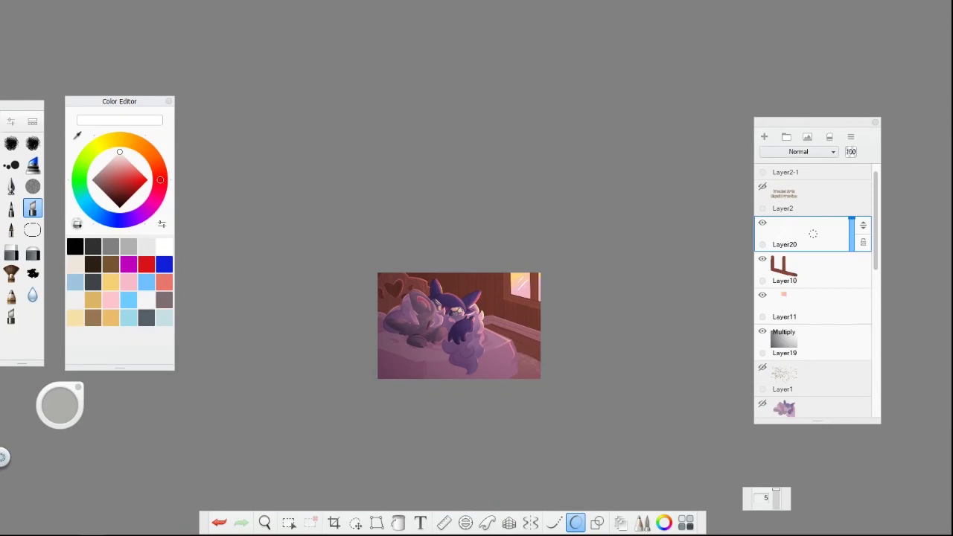
{"action": "key", "text": "ctrl+l"}
{"action": "scroll", "coordinate": [625, 403], "scroll_direction": "up", "scroll_amount": 3}
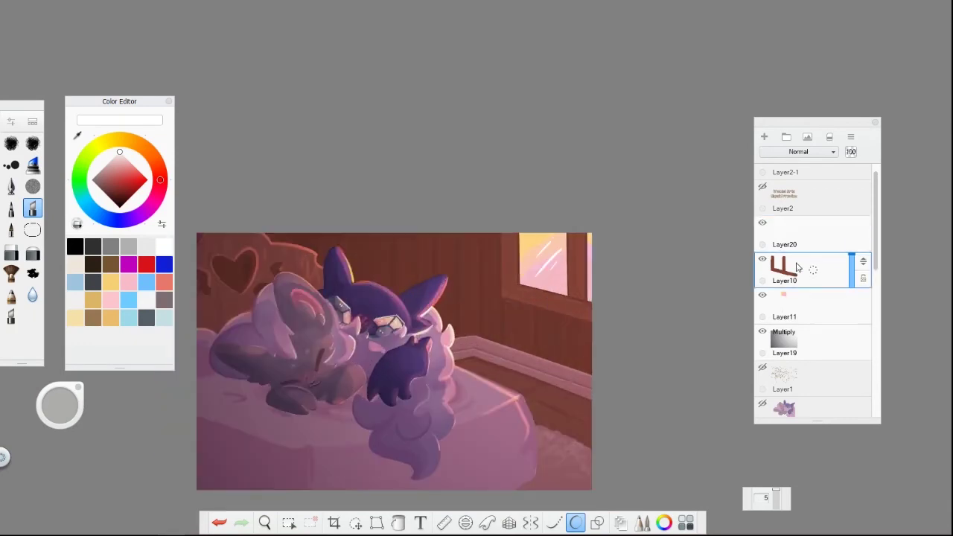
Prepare a radial gradient fill on new Layer21 above the window frame and choose a glow blend mode for it.
{"action": "scroll", "coordinate": [618, 399], "scroll_direction": "up", "scroll_amount": 3}
{"action": "left_click", "coordinate": [610, 398], "text": "alt"}
{"action": "scroll", "coordinate": [607, 396], "scroll_direction": "down", "scroll_amount": 4}
{"action": "scroll", "coordinate": [602, 395], "scroll_direction": "up", "scroll_amount": 2}
{"action": "left_click", "coordinate": [398, 523]}
{"action": "left_click", "coordinate": [812, 152]}
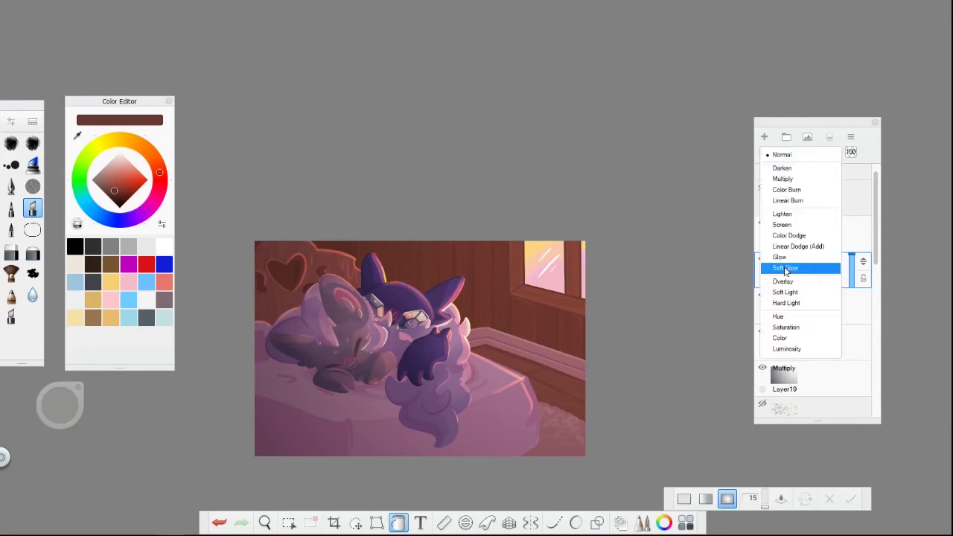
{"action": "left_click", "coordinate": [788, 268]}
Spread an orange radial gradient from the window across the room on Glow Layer21 and set its opacity to 47.
{"action": "mouse_move", "coordinate": [337, 366]}
{"action": "left_mouse_down"}
{"action": "mouse_move", "coordinate": [559, 262]}
{"action": "mouse_move", "coordinate": [588, 260]}
{"action": "mouse_move", "coordinate": [585, 275]}
{"action": "mouse_move", "coordinate": [550, 286]}
{"action": "left_mouse_up"}
{"action": "left_click", "coordinate": [558, 262]}
{"action": "left_click", "coordinate": [591, 273]}
{"action": "left_click_drag", "start_coordinate": [336, 365], "coordinate": [252, 415]}
{"action": "left_click", "coordinate": [253, 415]}
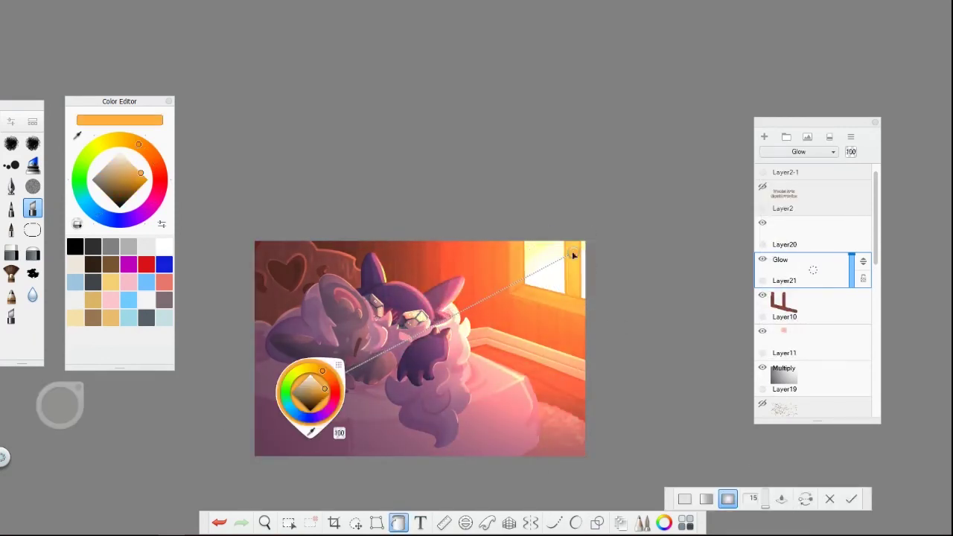
{"action": "left_click", "coordinate": [560, 262]}
{"action": "left_click", "coordinate": [763, 260]}
{"action": "left_click_drag", "start_coordinate": [851, 269], "coordinate": [664, 292]}
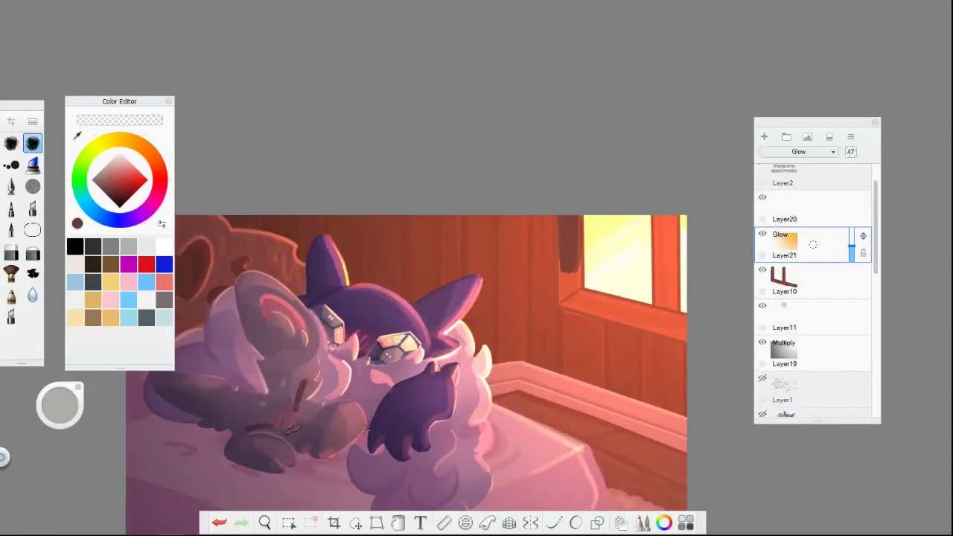
Undo the last erasing stroke on Glow Layer21 and add mauve shading to the sofa beneath the grey character.
{"action": "key", "text": "ctrl+z"}
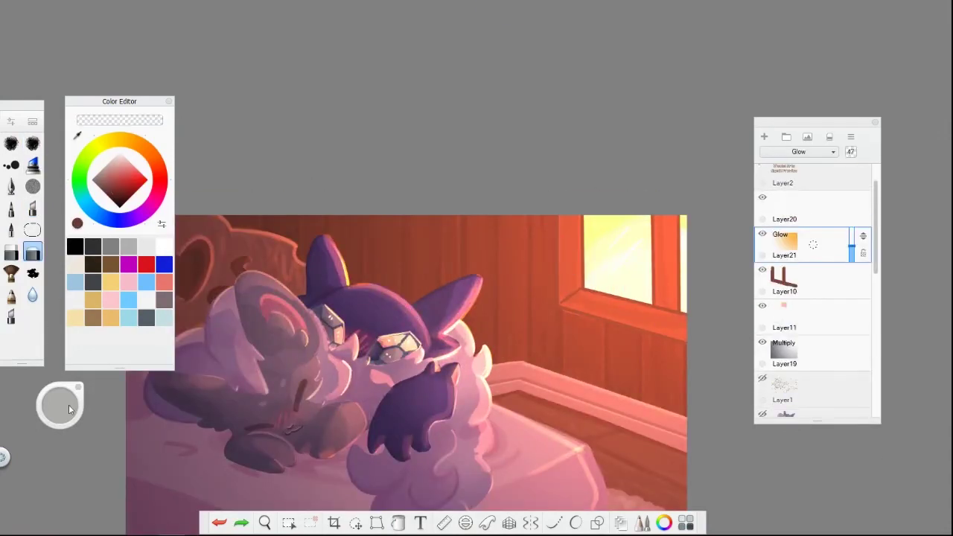
{"action": "scroll", "coordinate": [571, 213], "scroll_direction": "down", "scroll_amount": 2}
{"action": "scroll", "coordinate": [551, 199], "scroll_direction": "down", "scroll_amount": 3}
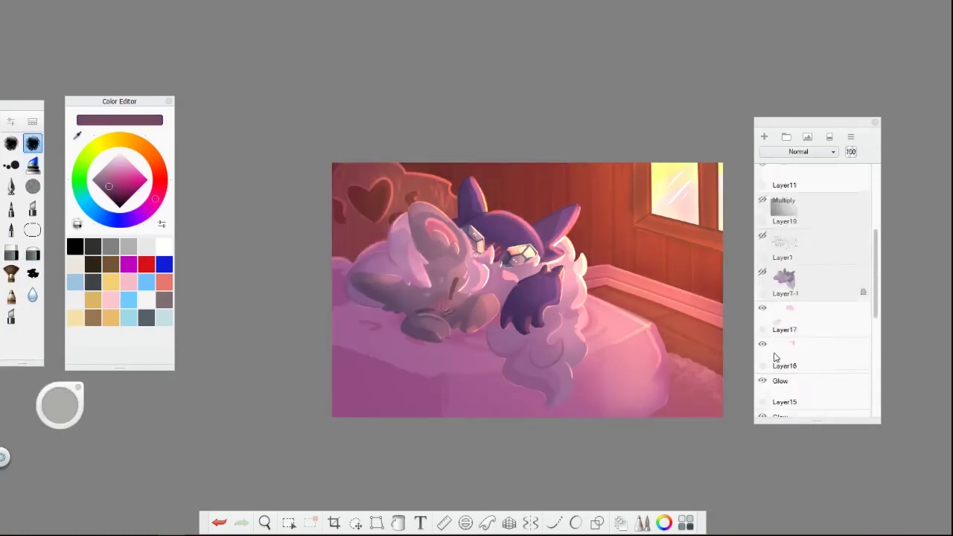
{"action": "left_click_drag", "start_coordinate": [330, 347], "coordinate": [396, 320]}
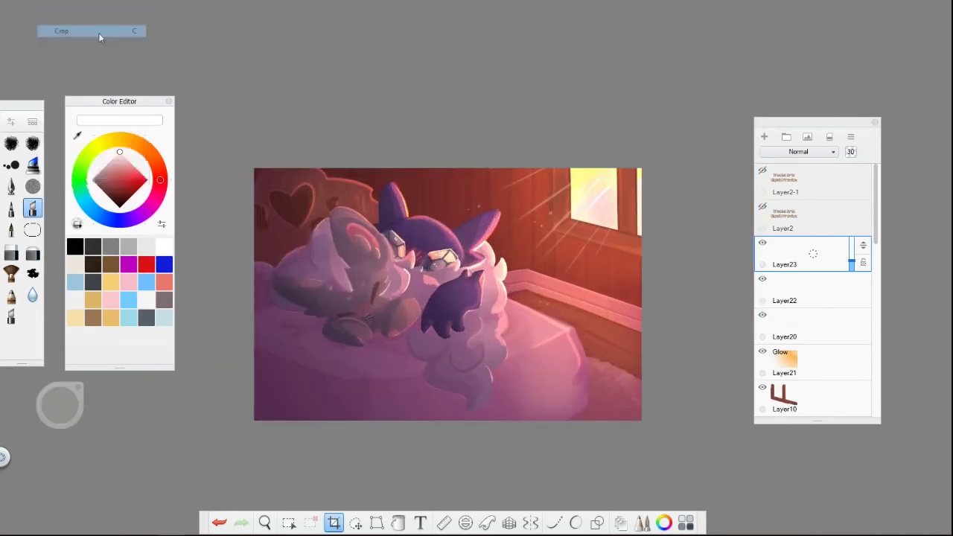
Undo the canvas crop.
{"action": "left_click", "coordinate": [220, 523]}
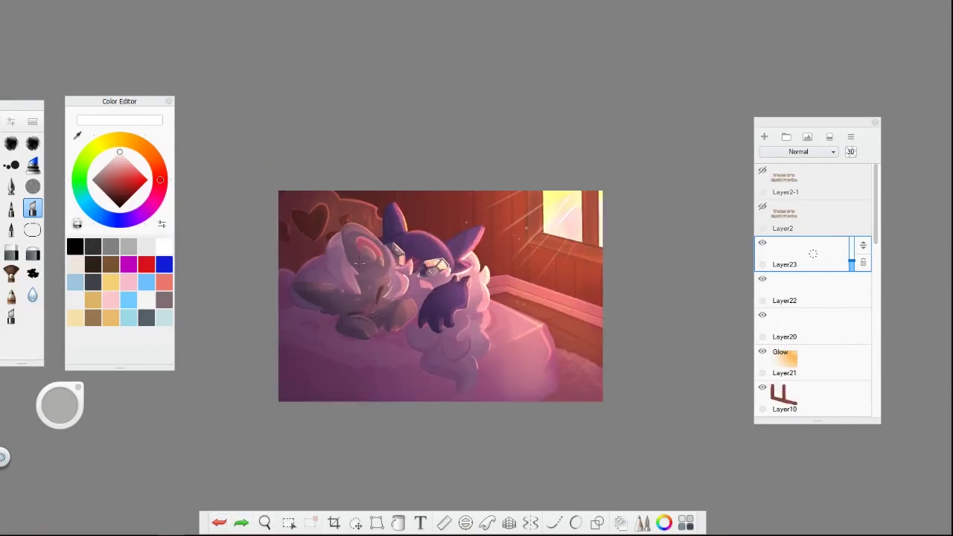
{"action": "left_click", "coordinate": [804, 248]}
{"action": "left_click", "coordinate": [11, 165]}
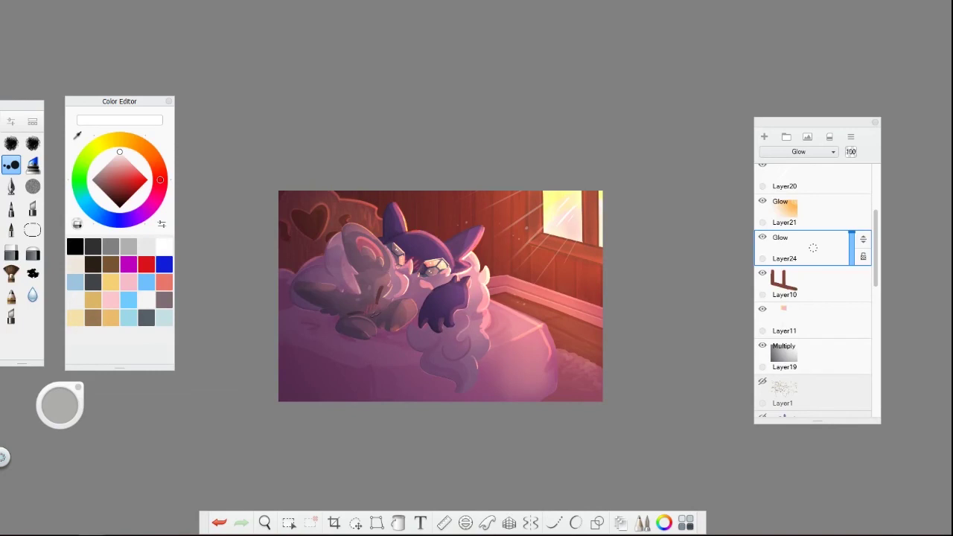
{"action": "mouse_move", "coordinate": [514, 335]}
{"action": "left_mouse_down"}
{"action": "mouse_move", "coordinate": [574, 216]}
{"action": "mouse_move", "coordinate": [589, 213]}
{"action": "left_mouse_up"}
{"action": "left_click", "coordinate": [219, 525]}
{"action": "left_click", "coordinate": [219, 525]}
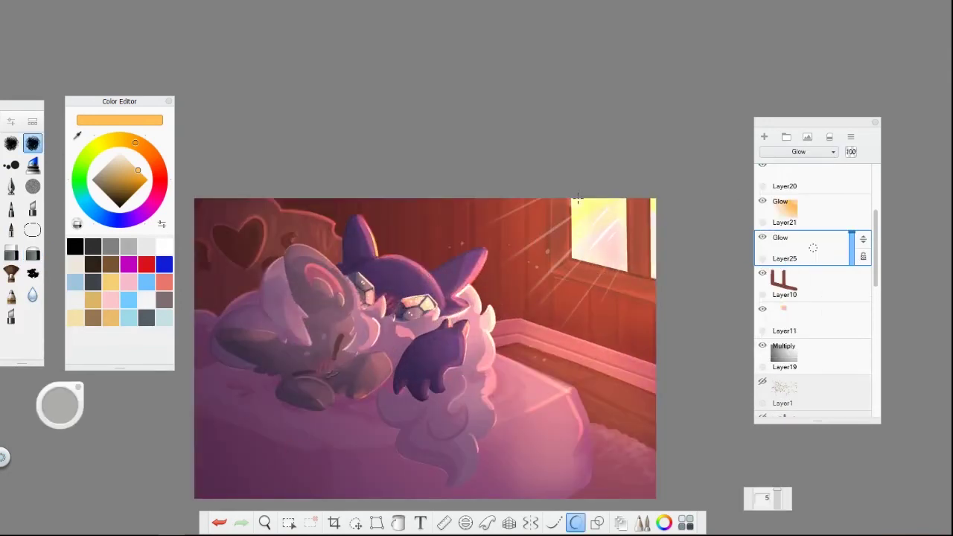
Paint light orange sunbeams from the window across the characters on Glow Layer25 and set its opacity to 14.
{"action": "mouse_move", "coordinate": [578, 200]}
{"action": "left_mouse_down"}
{"action": "mouse_move", "coordinate": [542, 222]}
{"action": "mouse_move", "coordinate": [486, 347]}
{"action": "mouse_move", "coordinate": [566, 394]}
{"action": "mouse_move", "coordinate": [483, 385]}
{"action": "mouse_move", "coordinate": [475, 253]}
{"action": "left_mouse_up"}
{"action": "left_click_drag", "start_coordinate": [852, 234], "coordinate": [852, 263]}
{"action": "scroll", "coordinate": [425, 348], "scroll_direction": "down", "scroll_amount": 3}
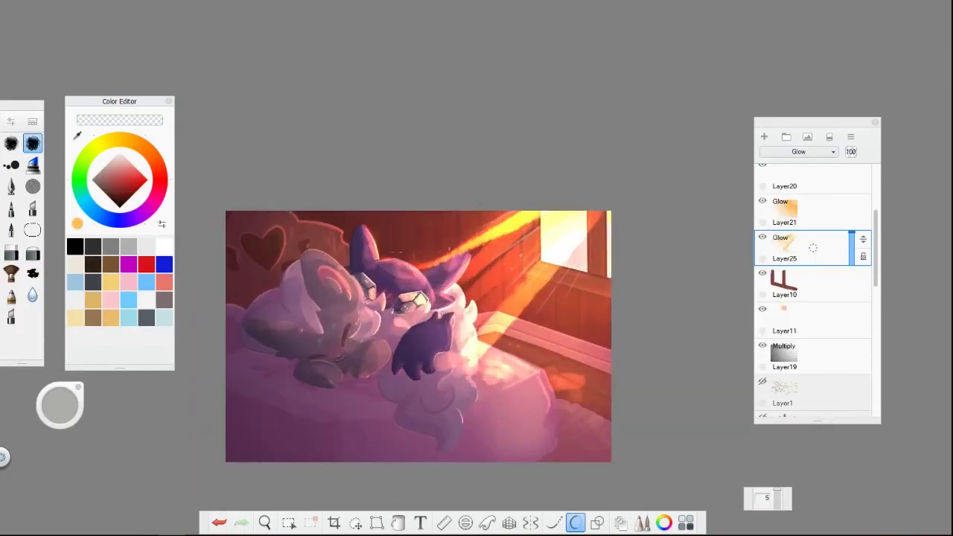
{"action": "scroll", "coordinate": [447, 276], "scroll_direction": "up", "scroll_amount": 2}
{"action": "scroll", "coordinate": [494, 266], "scroll_direction": "down", "scroll_amount": 2}
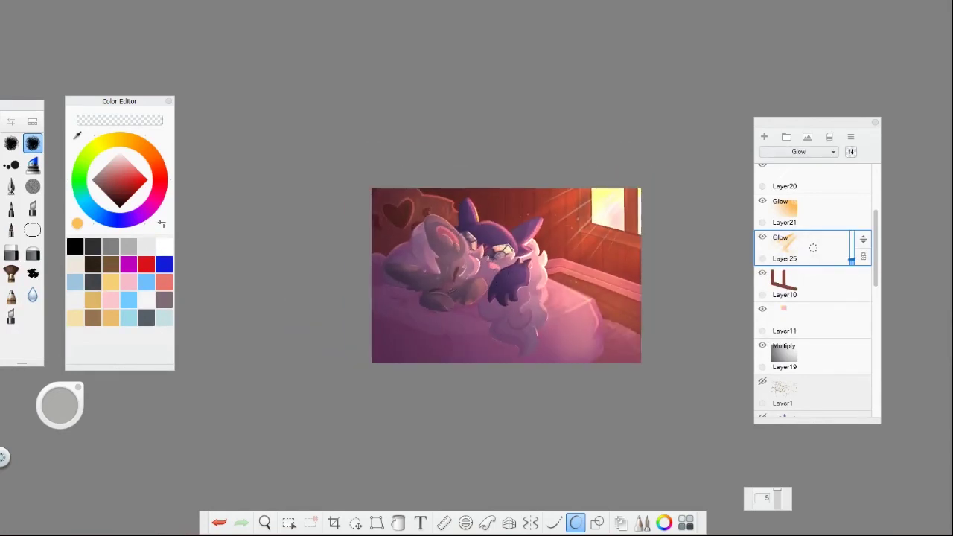
{"action": "scroll", "coordinate": [594, 313], "scroll_direction": "up", "scroll_amount": 2}
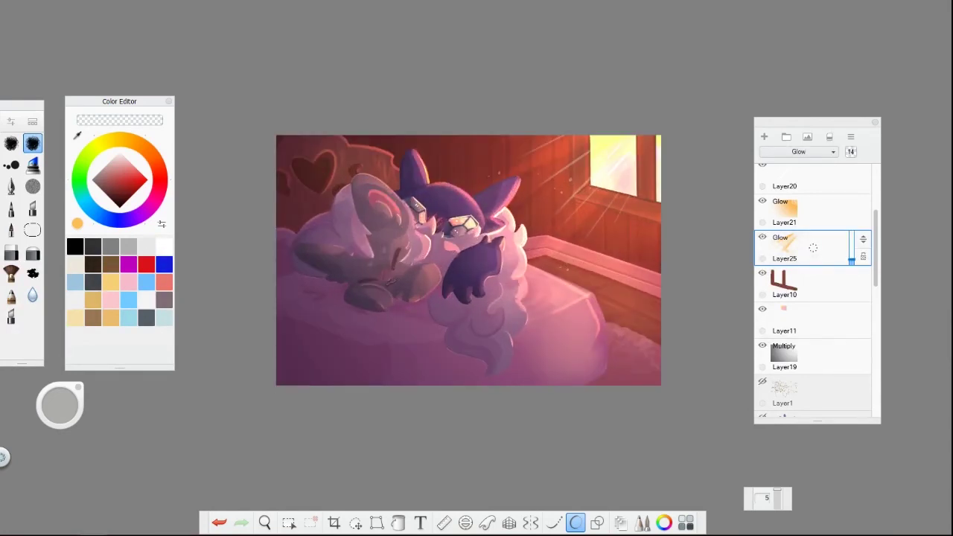
Save the painting, start saving a copy in PNG format and browse the existing files in the png shit folder.
{"action": "key", "text": "ctrl+s"}
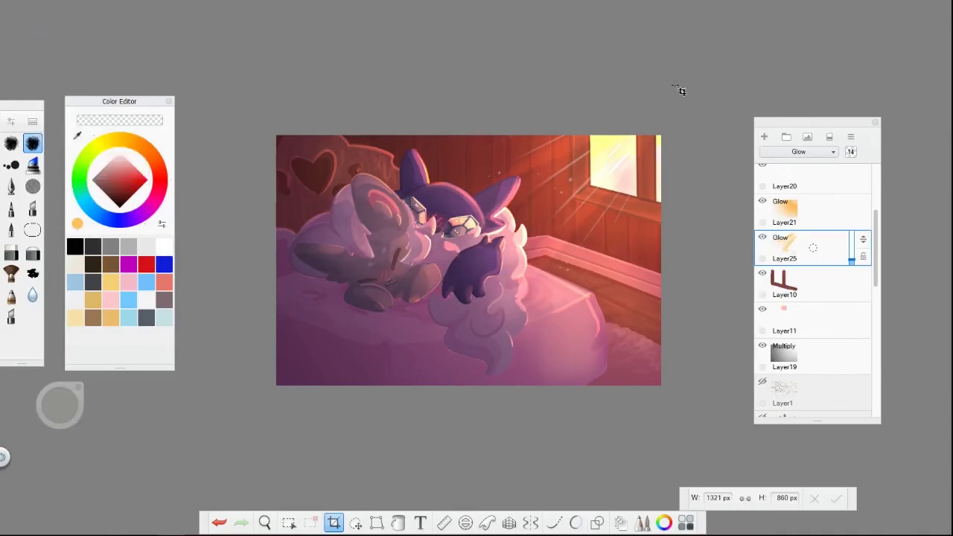
{"action": "key", "text": "ctrl+shift+s"}
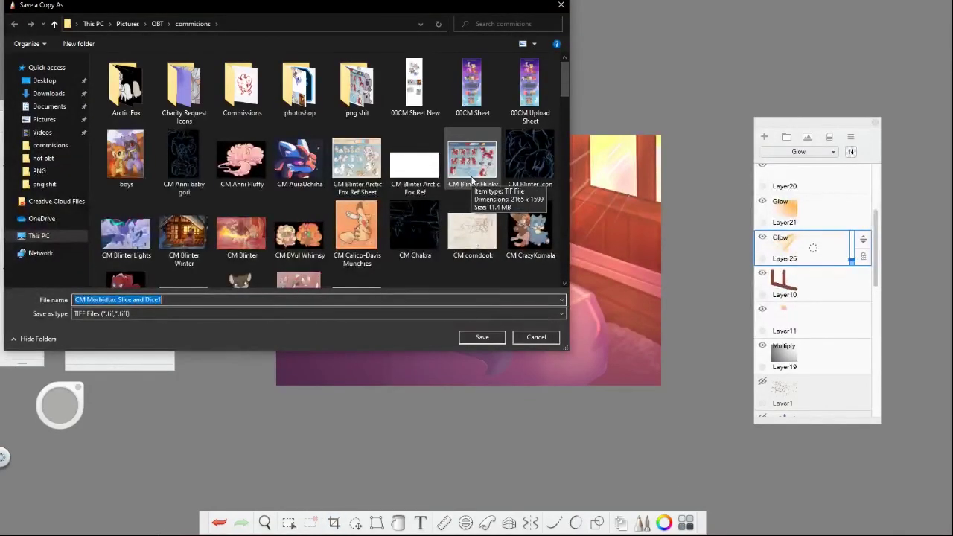
{"action": "left_click", "coordinate": [44, 184]}
{"action": "left_click", "coordinate": [320, 313]}
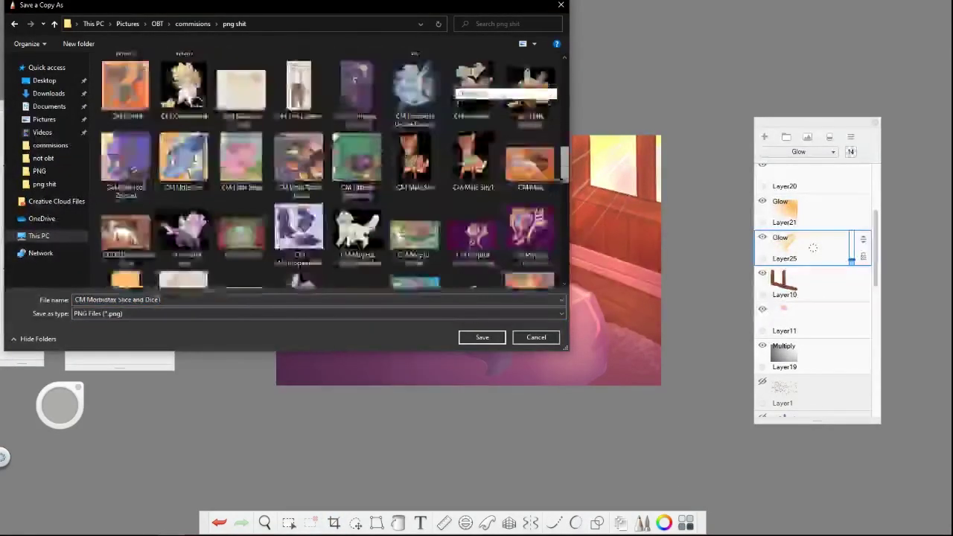
{"action": "scroll", "coordinate": [335, 186], "scroll_direction": "down", "scroll_amount": 5}
{"action": "scroll", "coordinate": [565, 224], "scroll_direction": "up", "scroll_amount": 10}
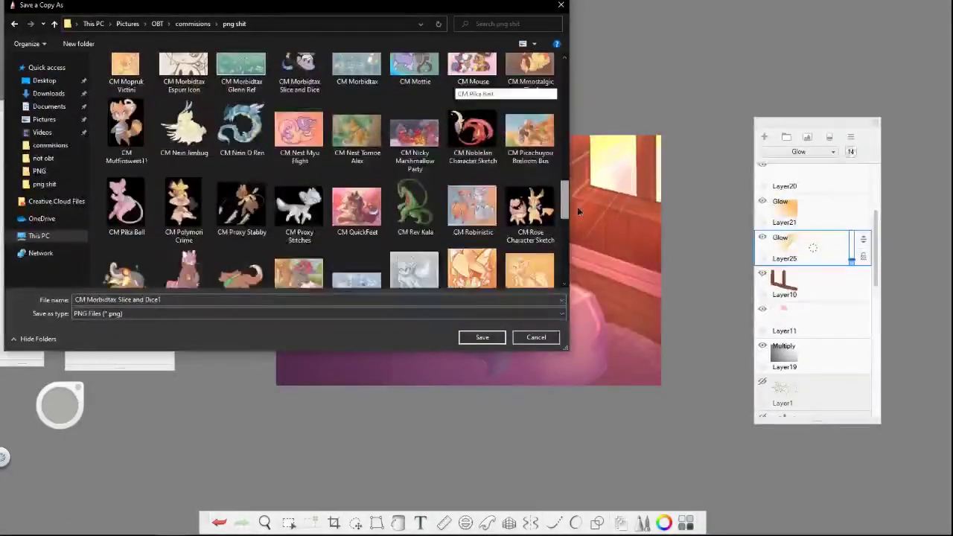
Switch to the commisions folder and TIFF format, look through its files and save the copy.
{"action": "left_click", "coordinate": [50, 146]}
{"action": "left_click", "coordinate": [164, 314]}
{"action": "left_click", "coordinate": [164, 324]}
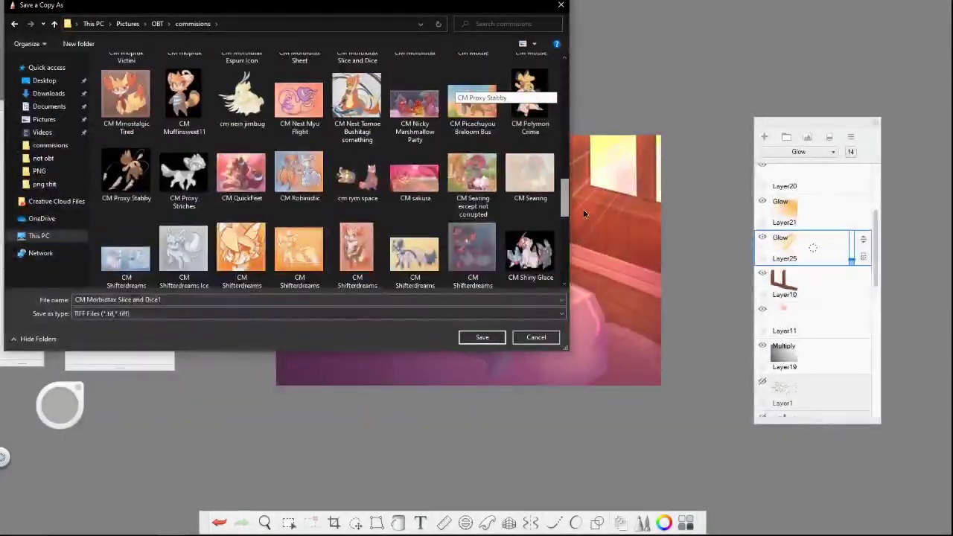
{"action": "scroll", "coordinate": [566, 219], "scroll_direction": "down", "scroll_amount": 5}
{"action": "scroll", "coordinate": [564, 223], "scroll_direction": "up", "scroll_amount": 10}
{"action": "double_click", "coordinate": [300, 82]}
{"action": "left_click", "coordinate": [482, 337]}
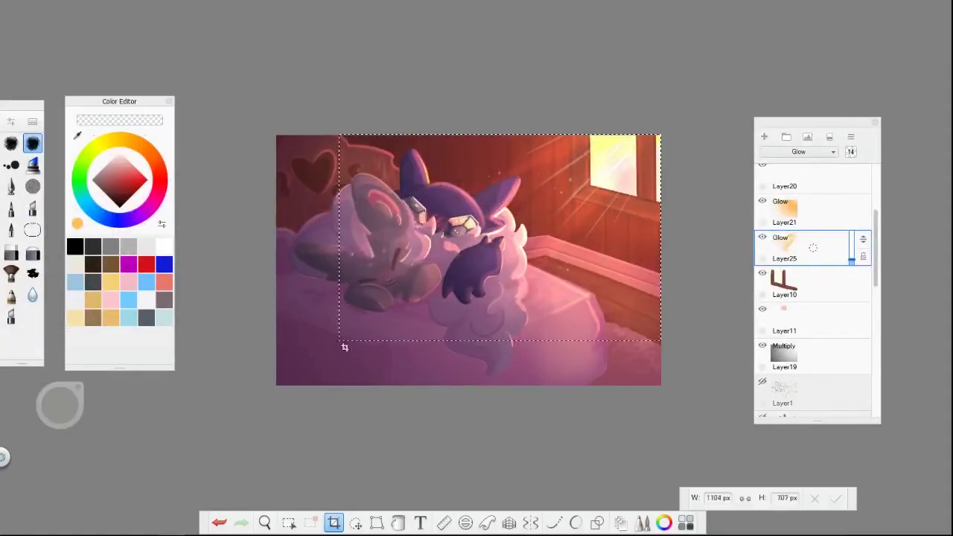
Crop the canvas tighter around the characters and window, and save a PNG copy with "Crop Alt" ending its file name.
{"action": "key", "text": "Return"}
{"action": "key", "text": "alt+f"}
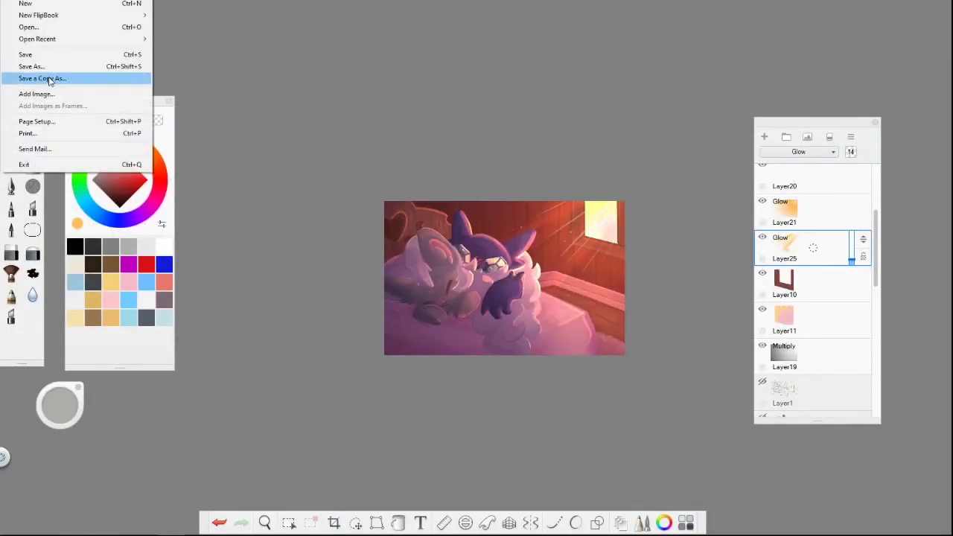
{"action": "left_click", "coordinate": [81, 77]}
{"action": "left_click", "coordinate": [149, 313]}
{"action": "left_click", "coordinate": [96, 357]}
{"action": "left_click", "coordinate": [224, 300]}
{"action": "key", "text": "BackSpace"}
{"action": "type", "text": "Crop Alt"}
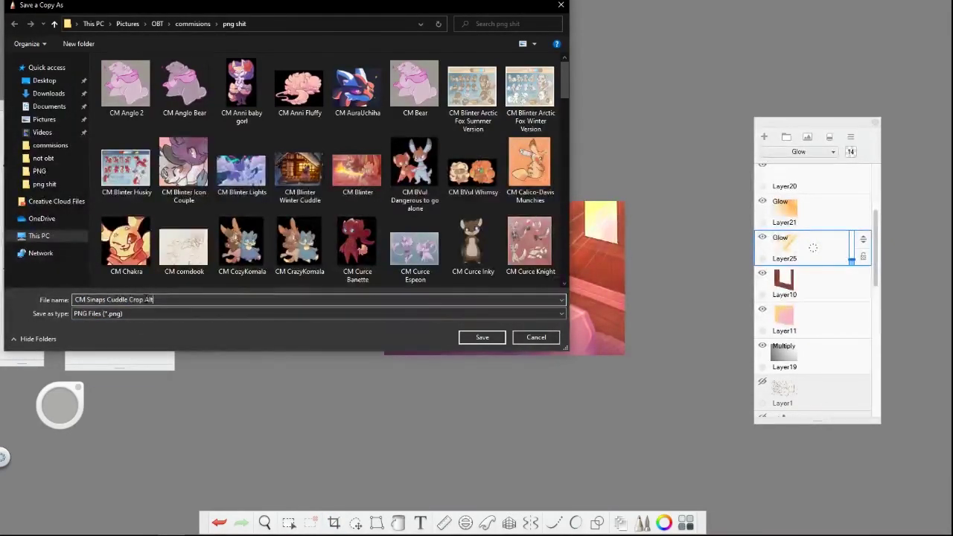
{"action": "key", "text": "Return"}
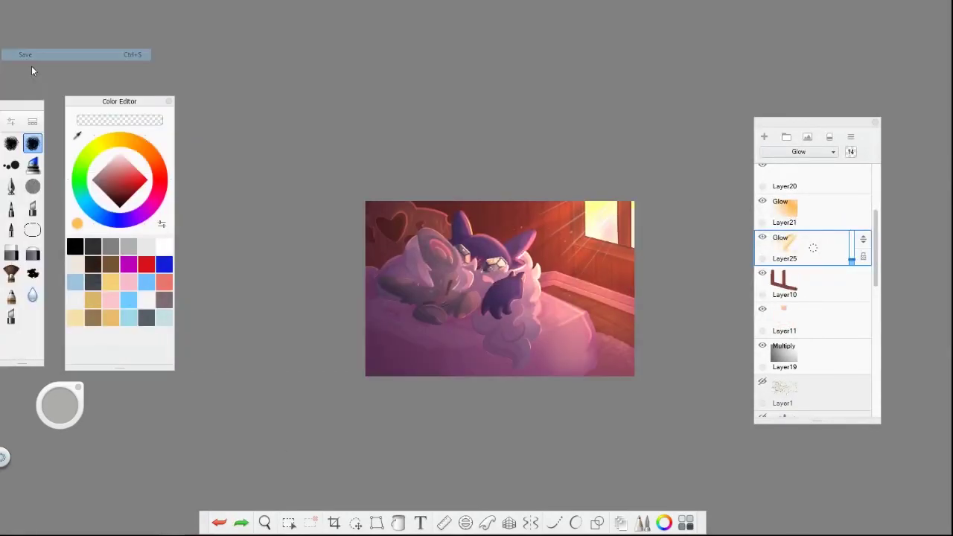